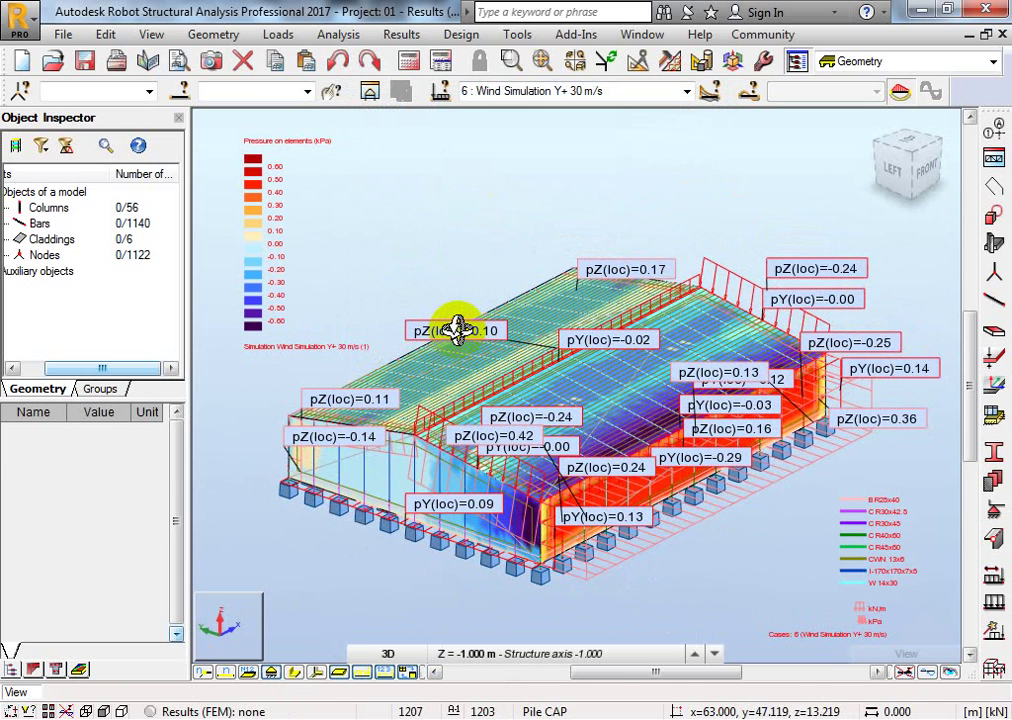
Inspect the model with the Wind Simulation Y+ 30 m/s load case displayed and select the building's claddings.
{"action": "left_click_drag", "start_coordinate": [454, 332], "coordinate": [517, 369]}
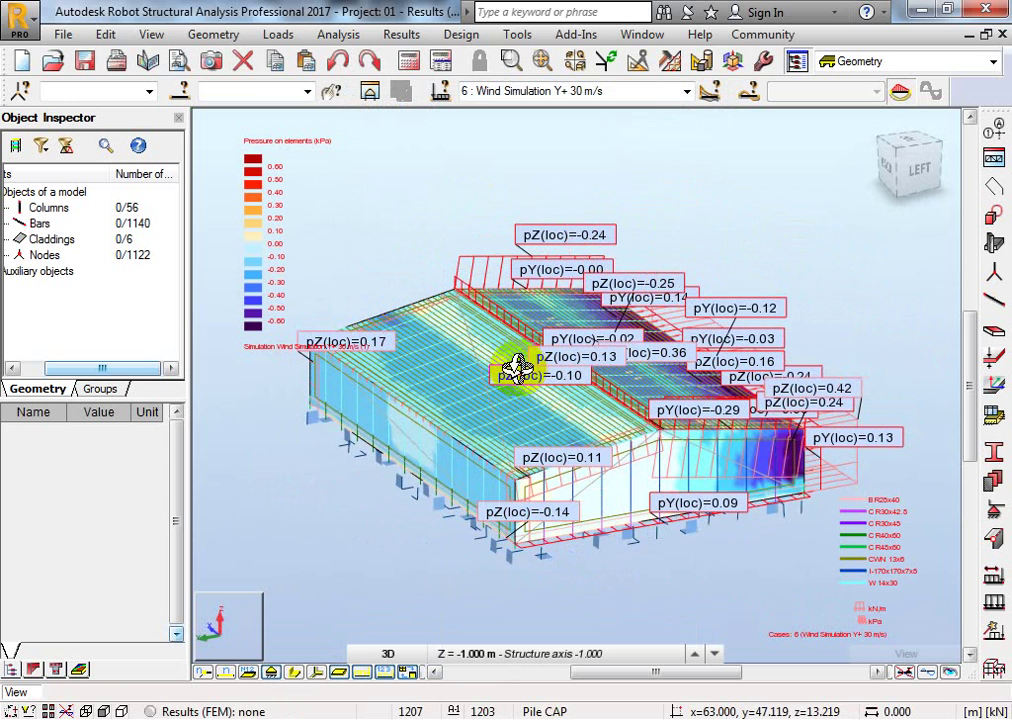
{"action": "left_click", "coordinate": [687, 91]}
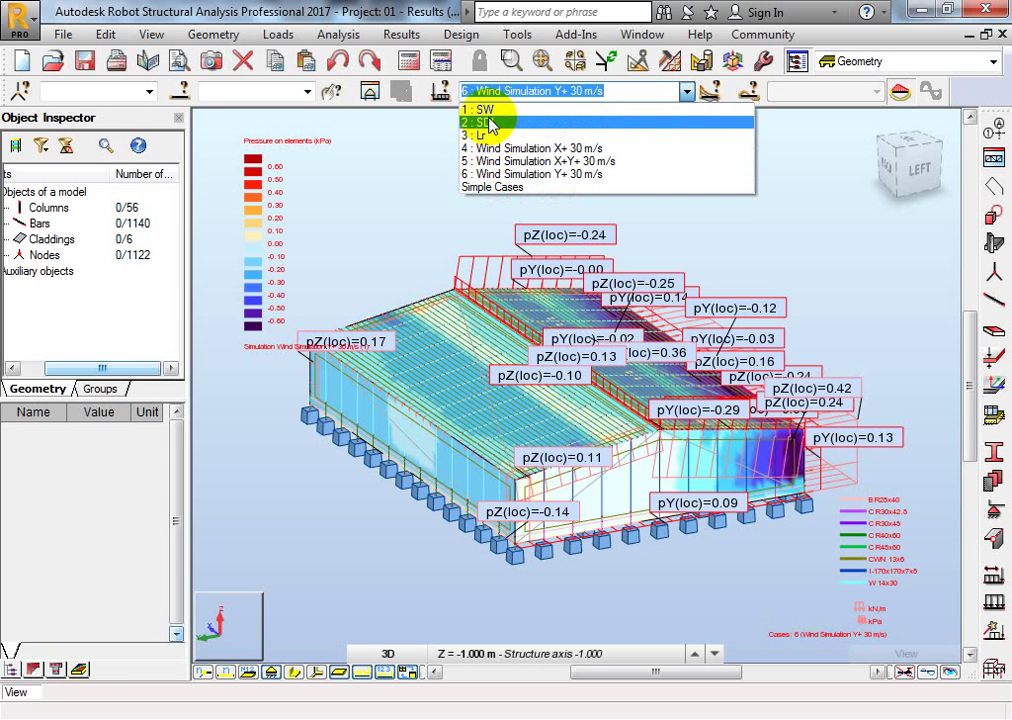
{"action": "left_click", "coordinate": [490, 174]}
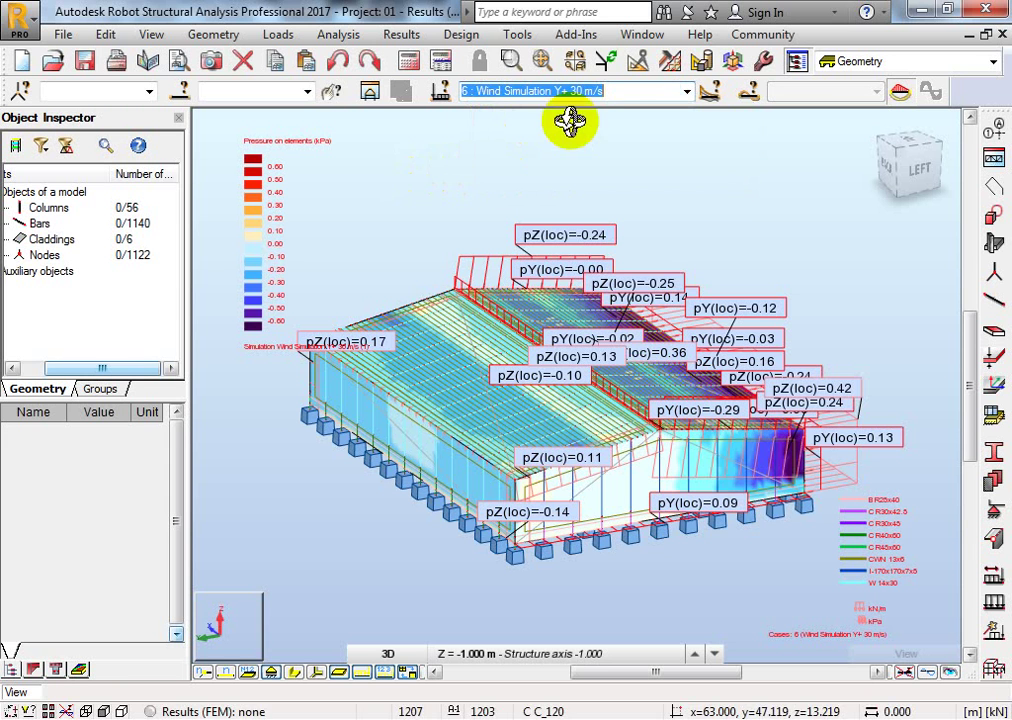
{"action": "right_click", "coordinate": [512, 166]}
{"action": "left_click", "coordinate": [628, 198]}
{"action": "left_click", "coordinate": [458, 285]}
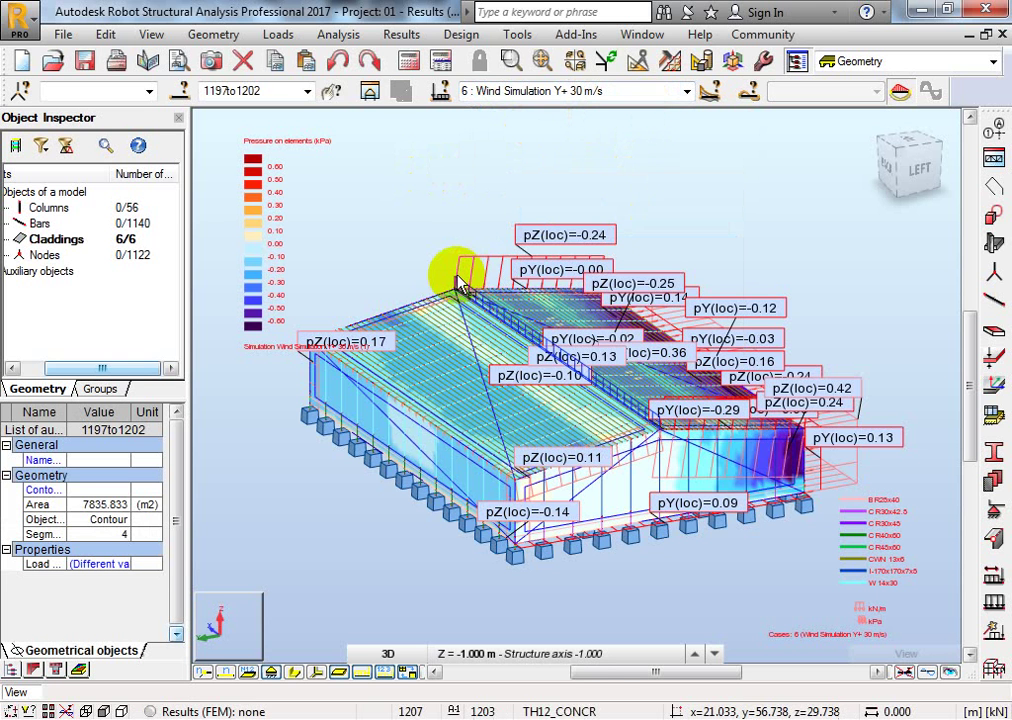
Start automatic load combinations and choose full automatic combinations according to the LRFD ASCE 7-10 code.
{"action": "left_click", "coordinate": [279, 36]}
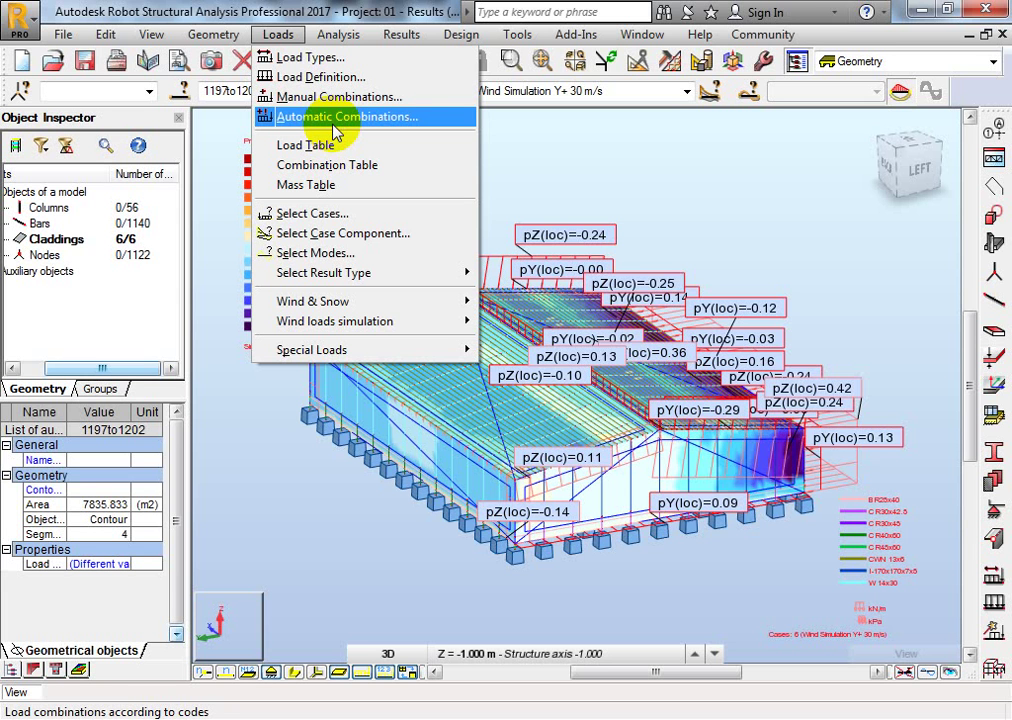
{"action": "left_click", "coordinate": [333, 116]}
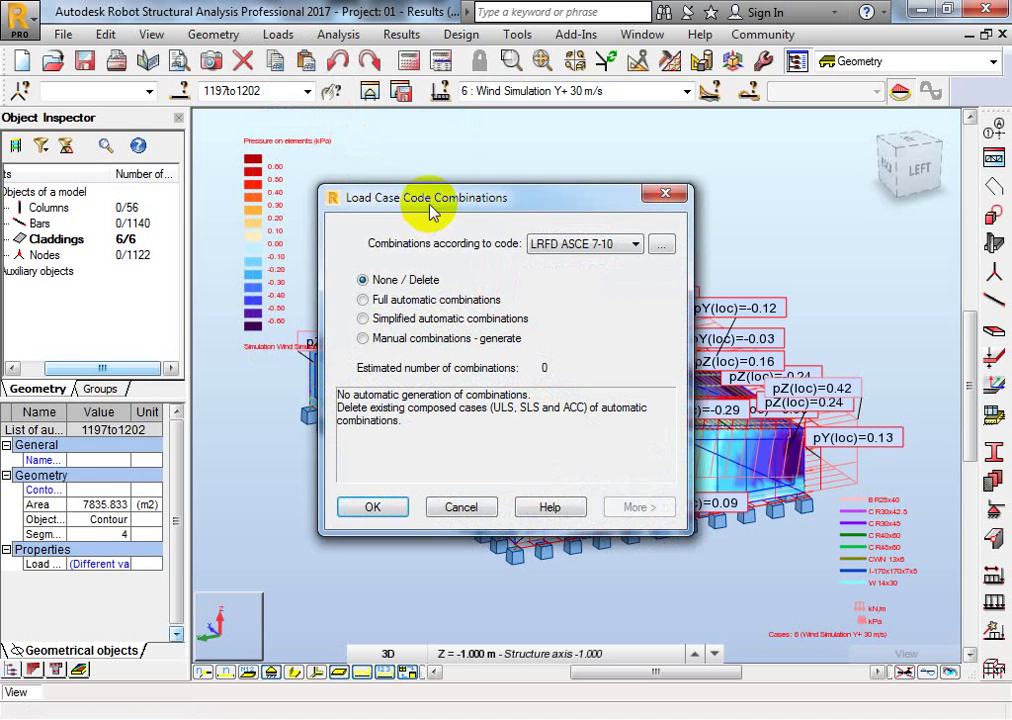
{"action": "left_click_drag", "start_coordinate": [340, 165], "coordinate": [403, 150]}
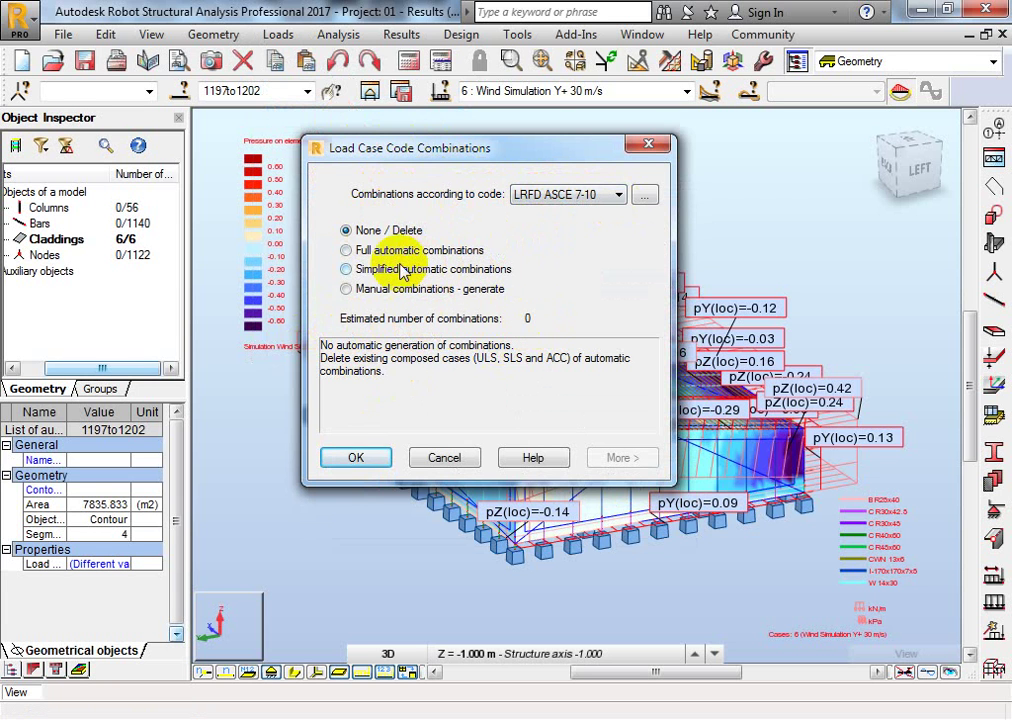
{"action": "left_click", "coordinate": [362, 250]}
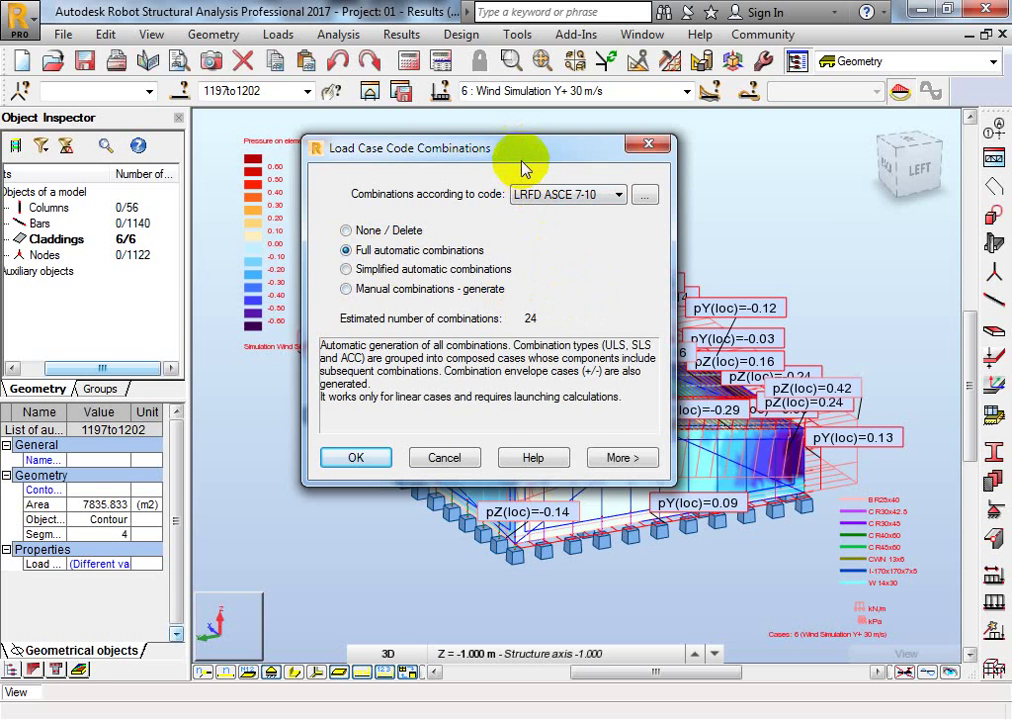
{"action": "left_click_drag", "start_coordinate": [521, 162], "coordinate": [520, 131]}
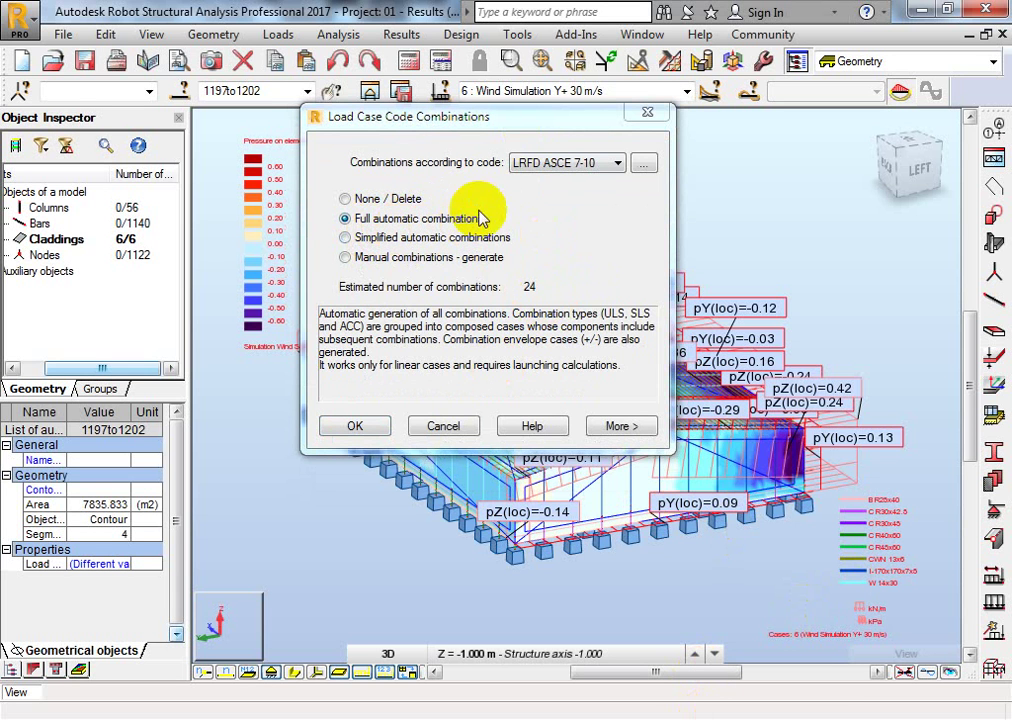
{"action": "left_click", "coordinate": [582, 166]}
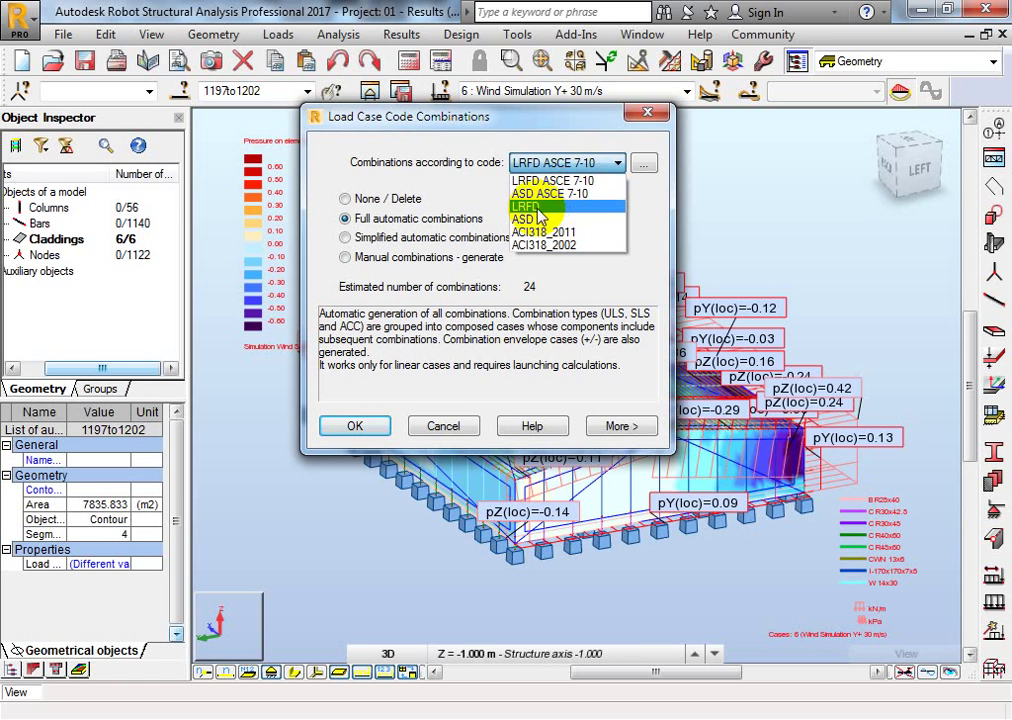
{"action": "left_click", "coordinate": [578, 181]}
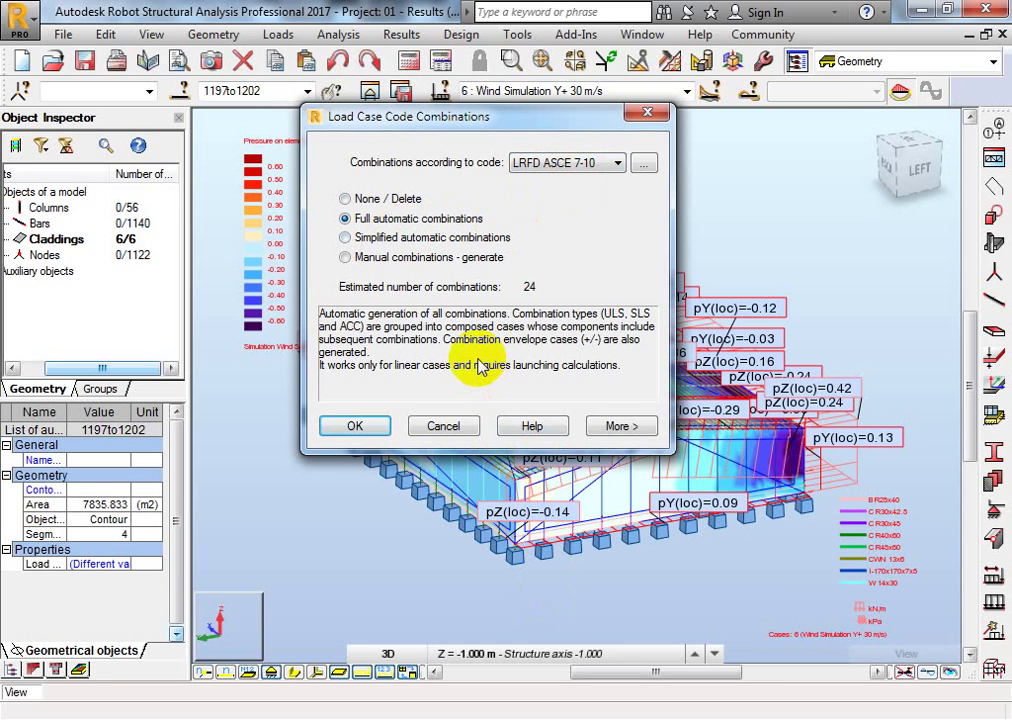
{"action": "left_click", "coordinate": [579, 166]}
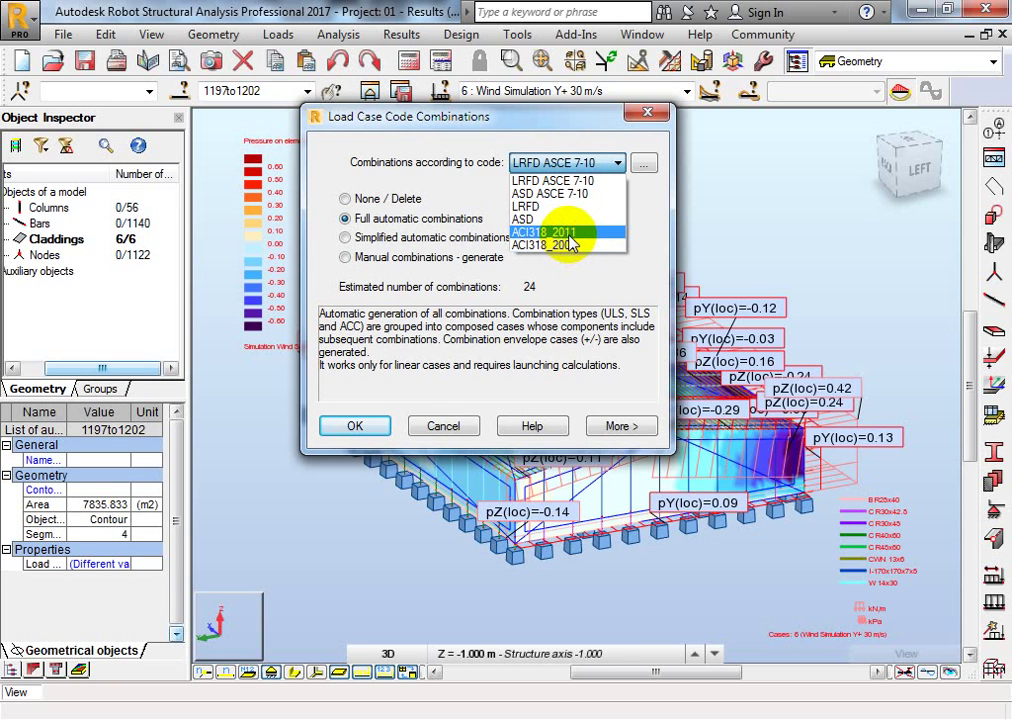
{"action": "left_click", "coordinate": [590, 163]}
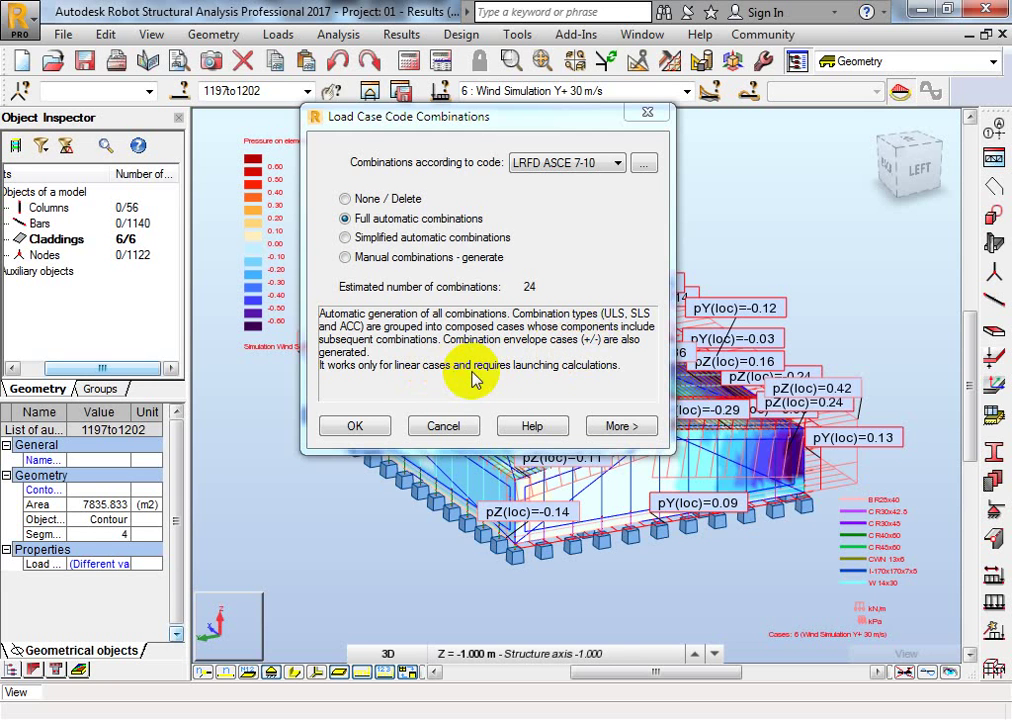
Compare the simplified automatic and manual generation options, and accept full automatic combinations.
{"action": "left_click", "coordinate": [384, 237]}
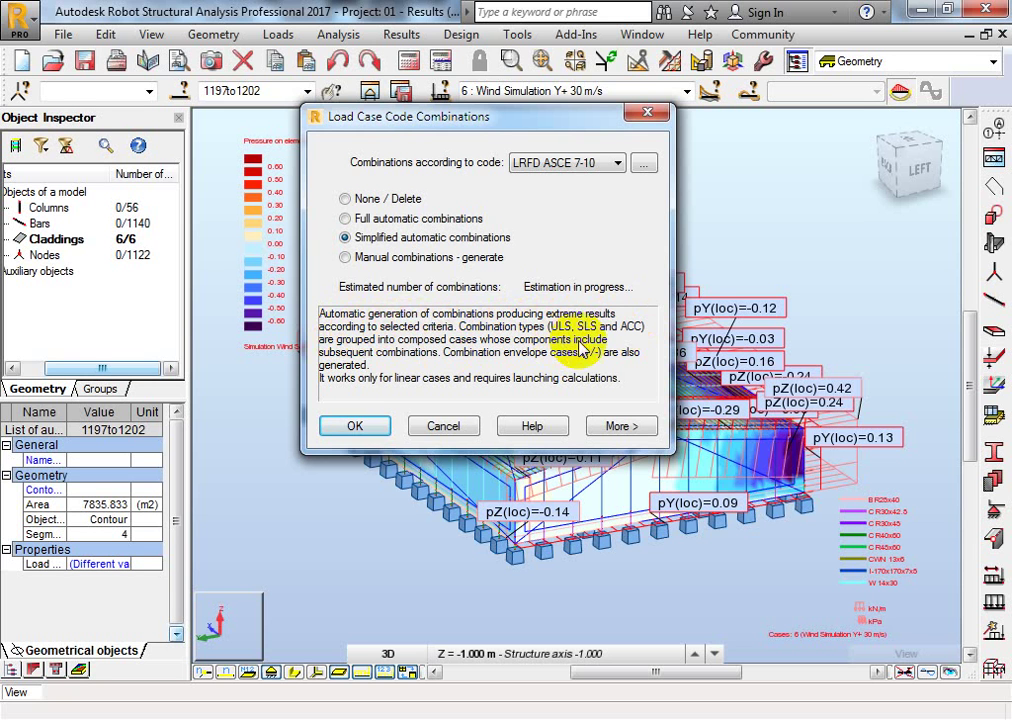
{"action": "left_click", "coordinate": [372, 257]}
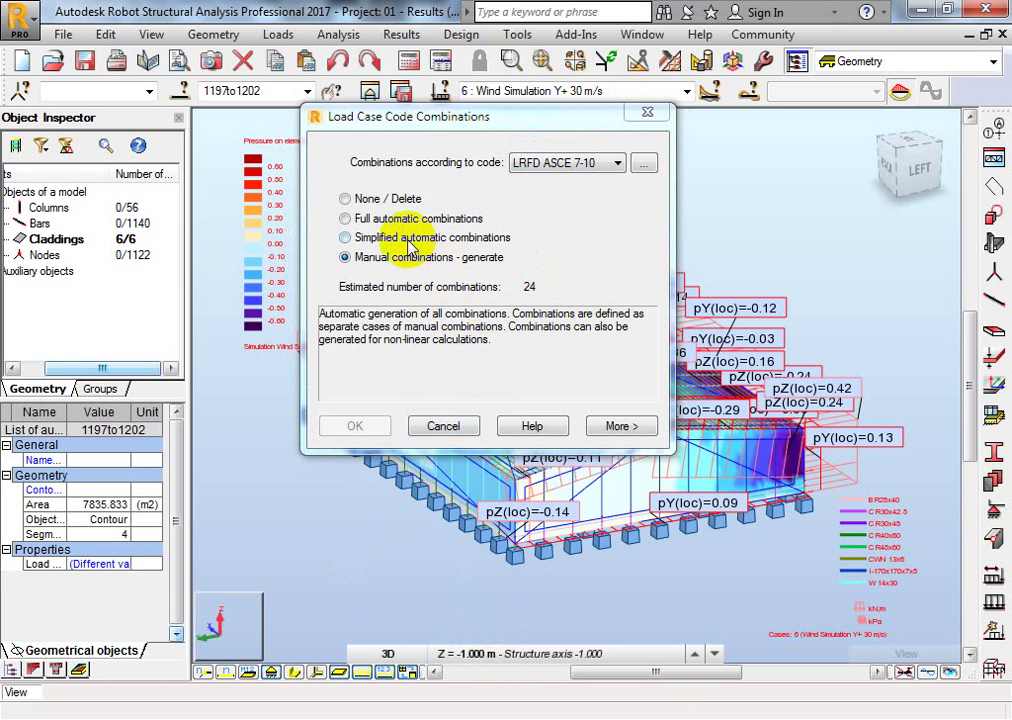
{"action": "left_click", "coordinate": [378, 218]}
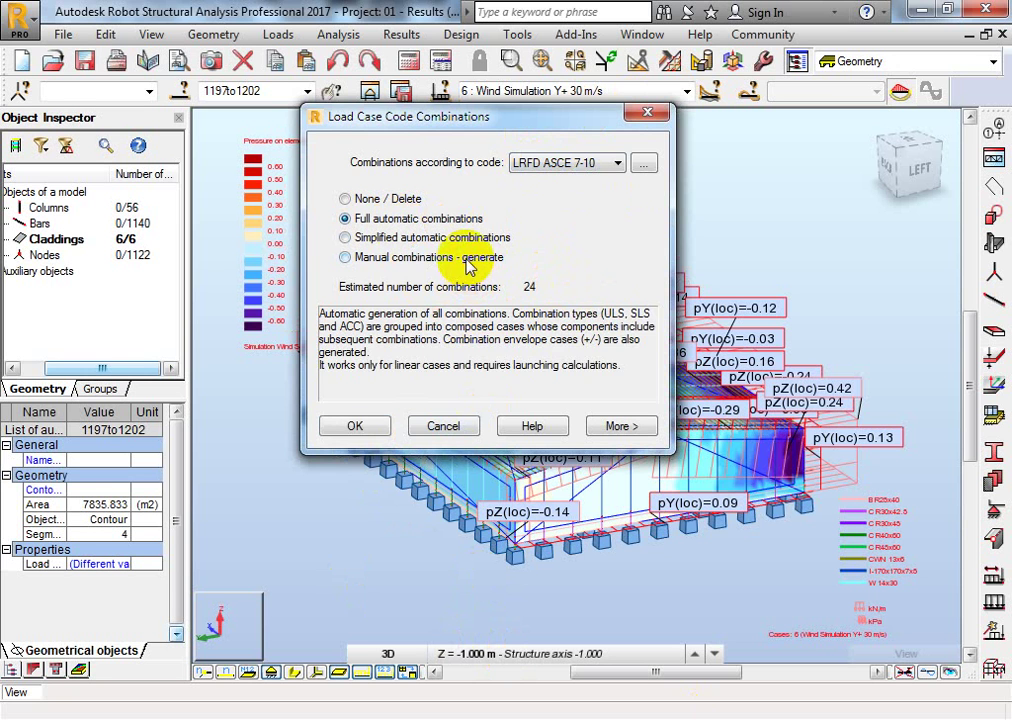
{"action": "left_click", "coordinate": [378, 257]}
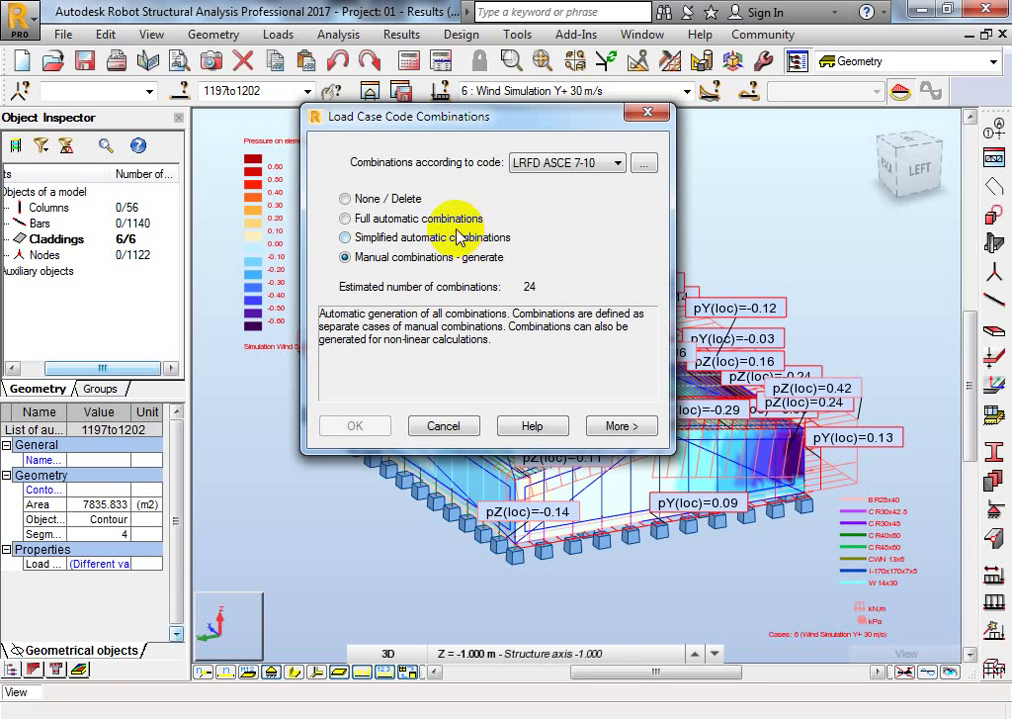
{"action": "left_click", "coordinate": [428, 218]}
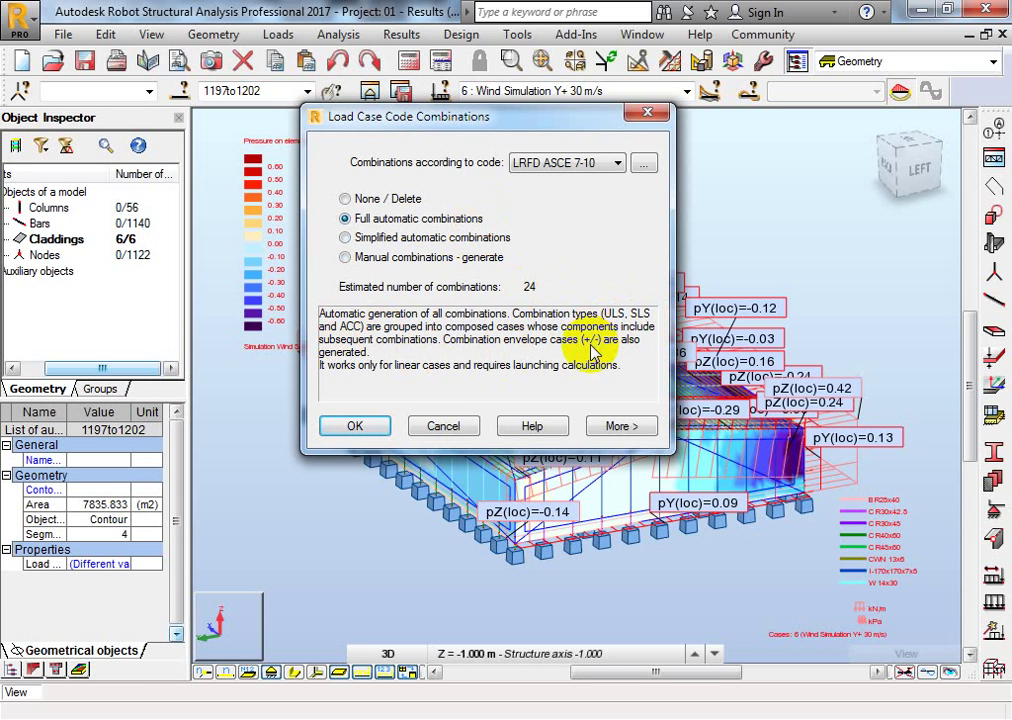
{"action": "left_click", "coordinate": [362, 427]}
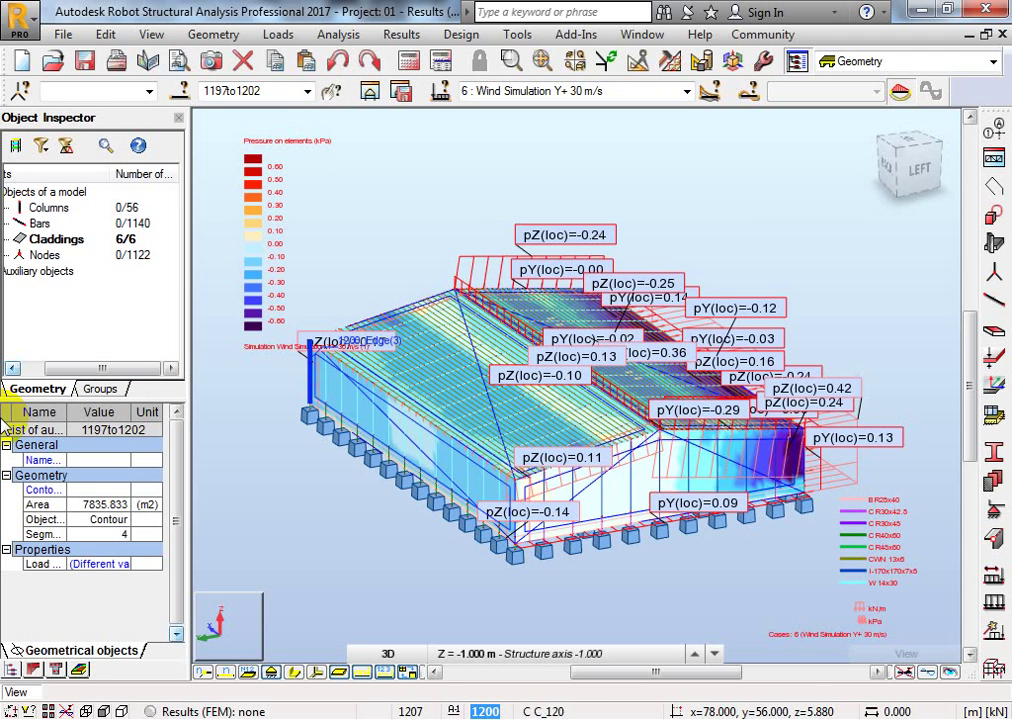
Check the load case list and run the structural calculations on the model.
{"action": "left_click", "coordinate": [689, 92]}
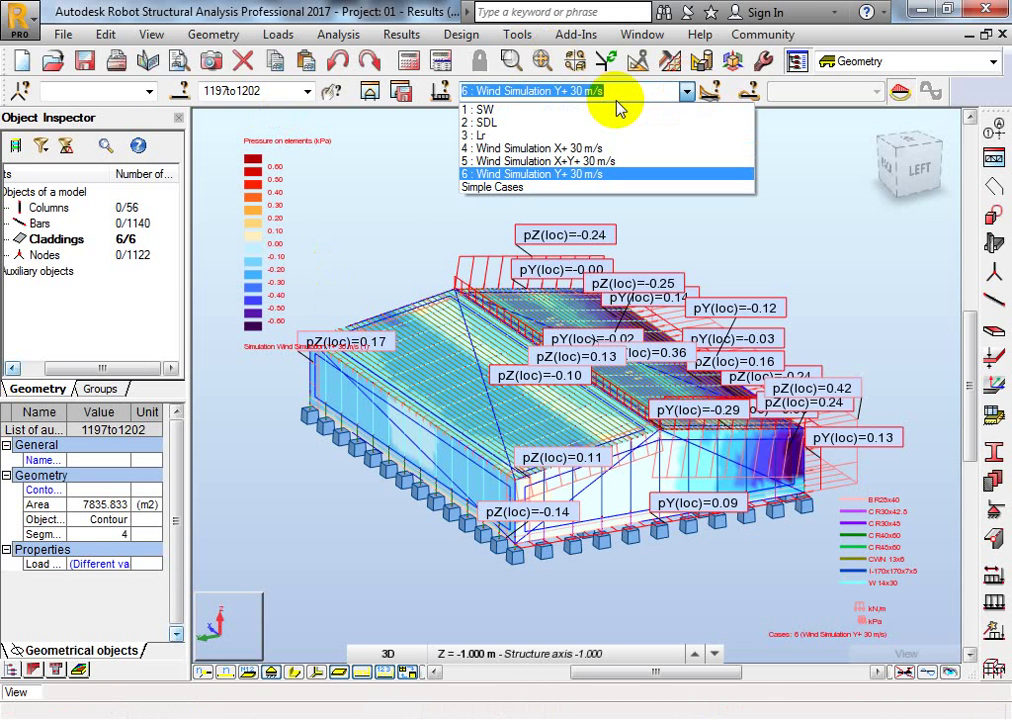
{"action": "left_click", "coordinate": [368, 217]}
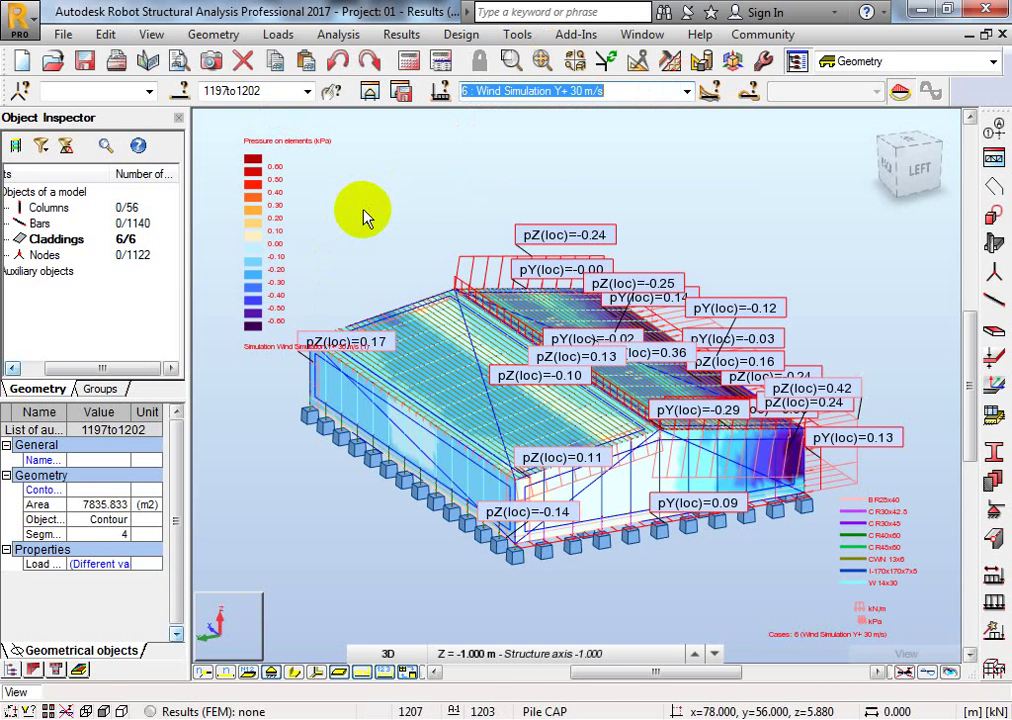
{"action": "left_click", "coordinate": [634, 93]}
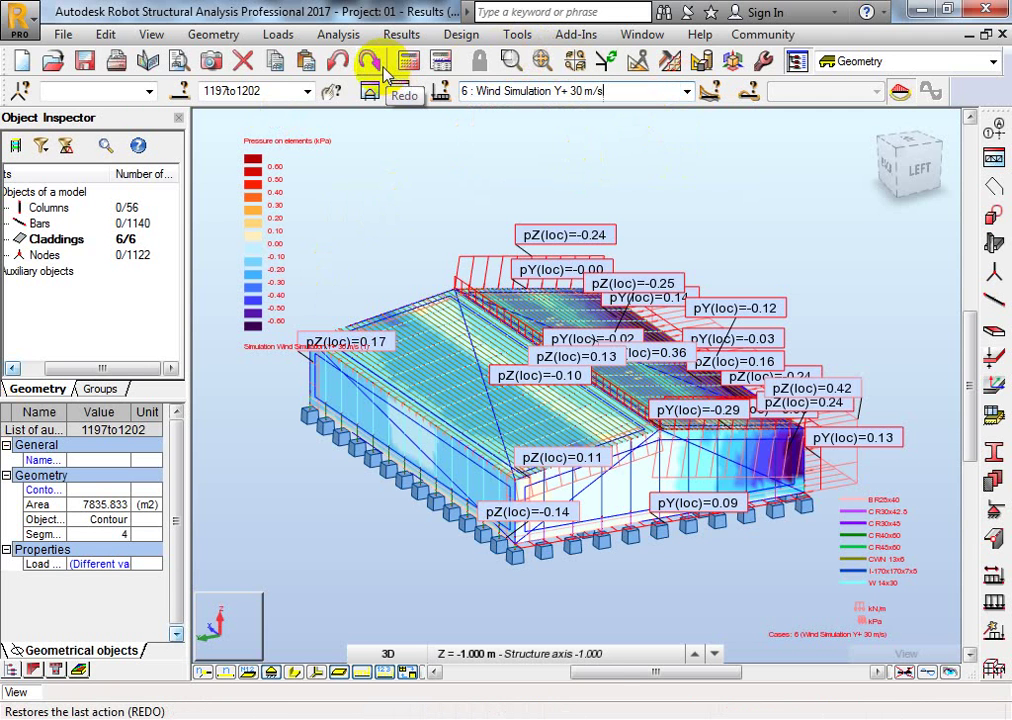
{"action": "left_click", "coordinate": [338, 36]}
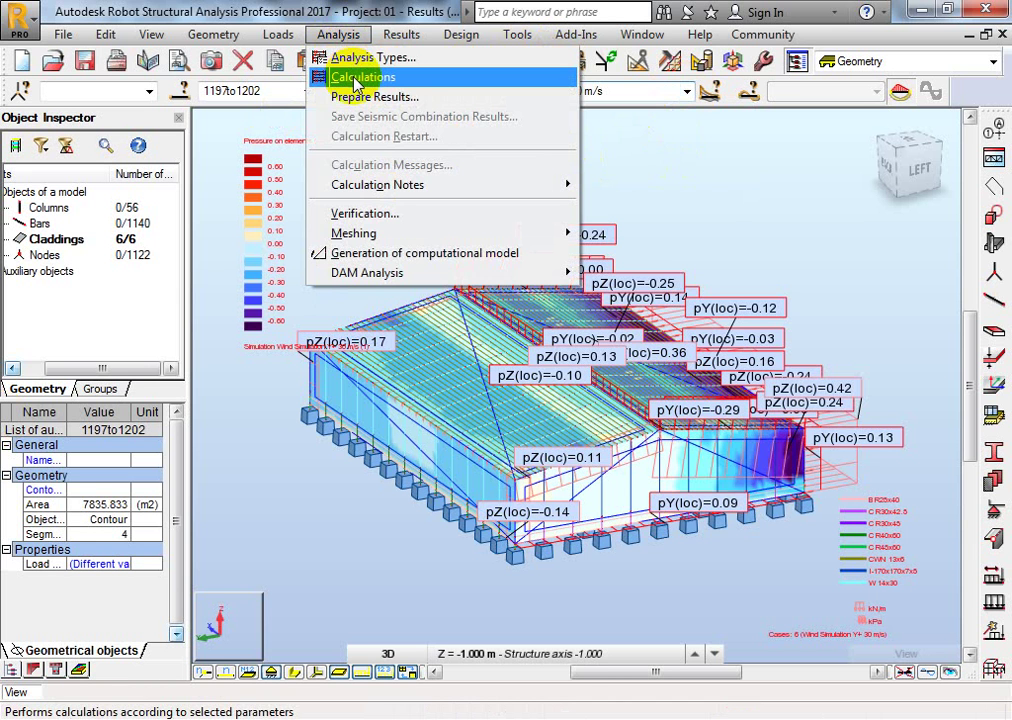
{"action": "left_click", "coordinate": [357, 78]}
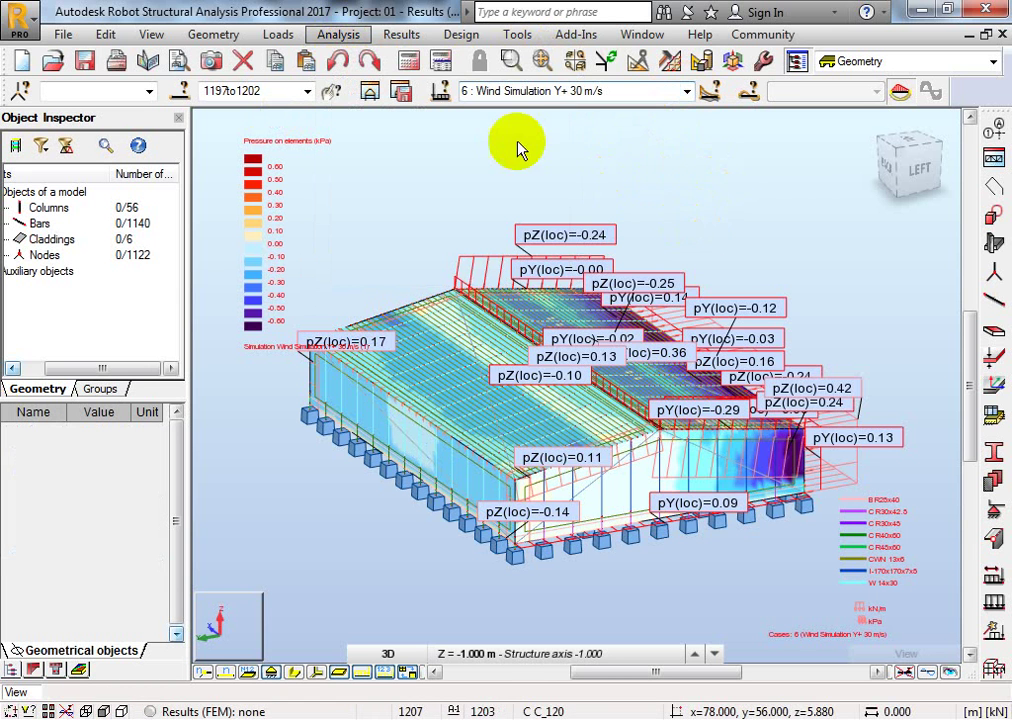
{"action": "left_click", "coordinate": [410, 63]}
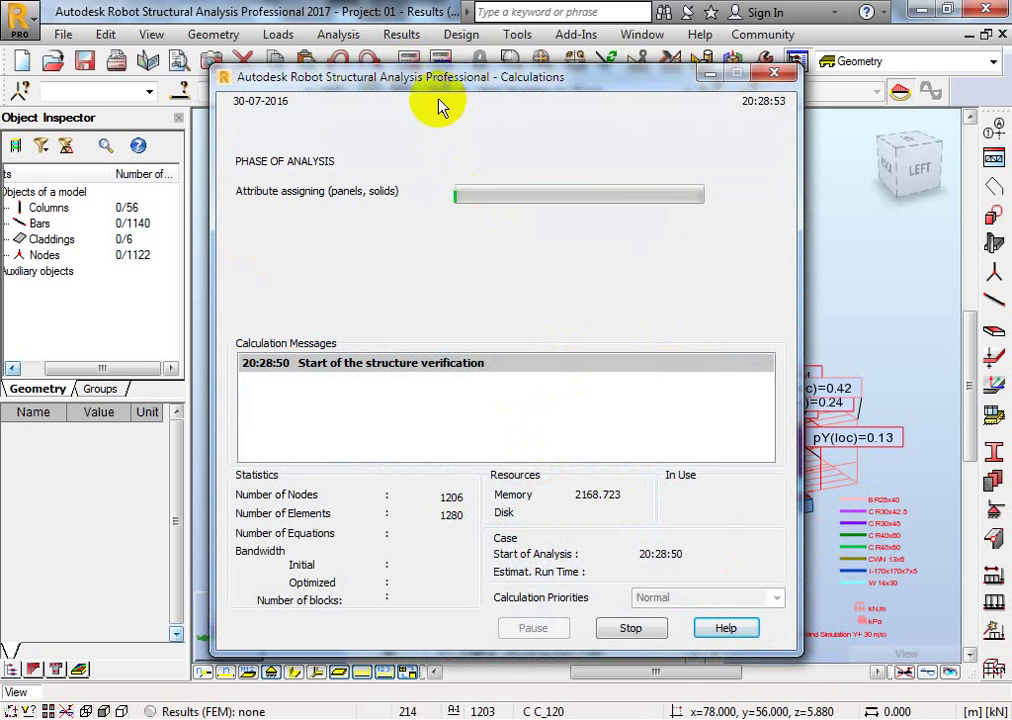
{"action": "left_click_drag", "start_coordinate": [456, 79], "coordinate": [483, 67]}
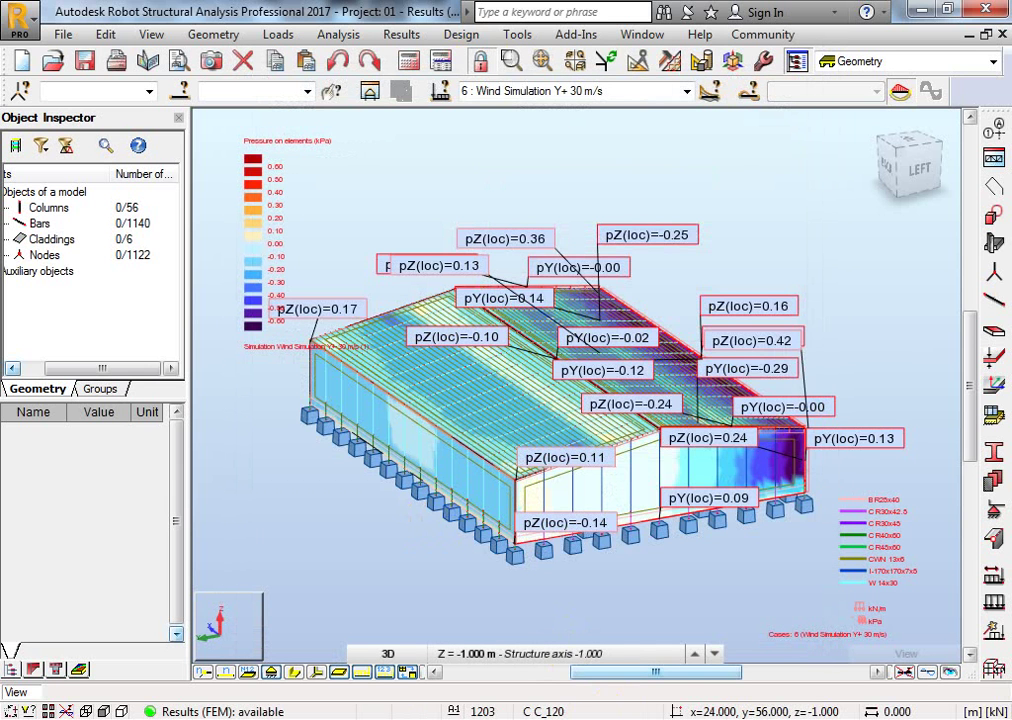
Examine the load case list for the ULS and SLS code combinations generated by the calculation.
{"action": "scroll", "coordinate": [633, 418], "scroll_direction": "up", "scroll_amount": 3}
{"action": "scroll", "coordinate": [576, 463], "scroll_direction": "down", "scroll_amount": 1}
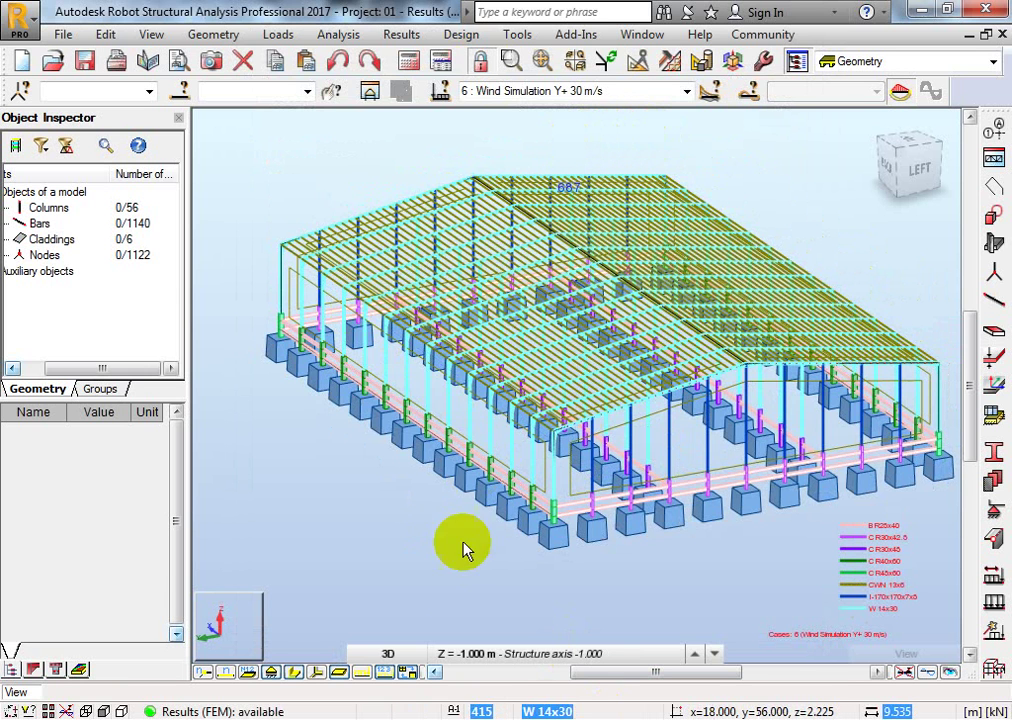
{"action": "left_click", "coordinate": [278, 35]}
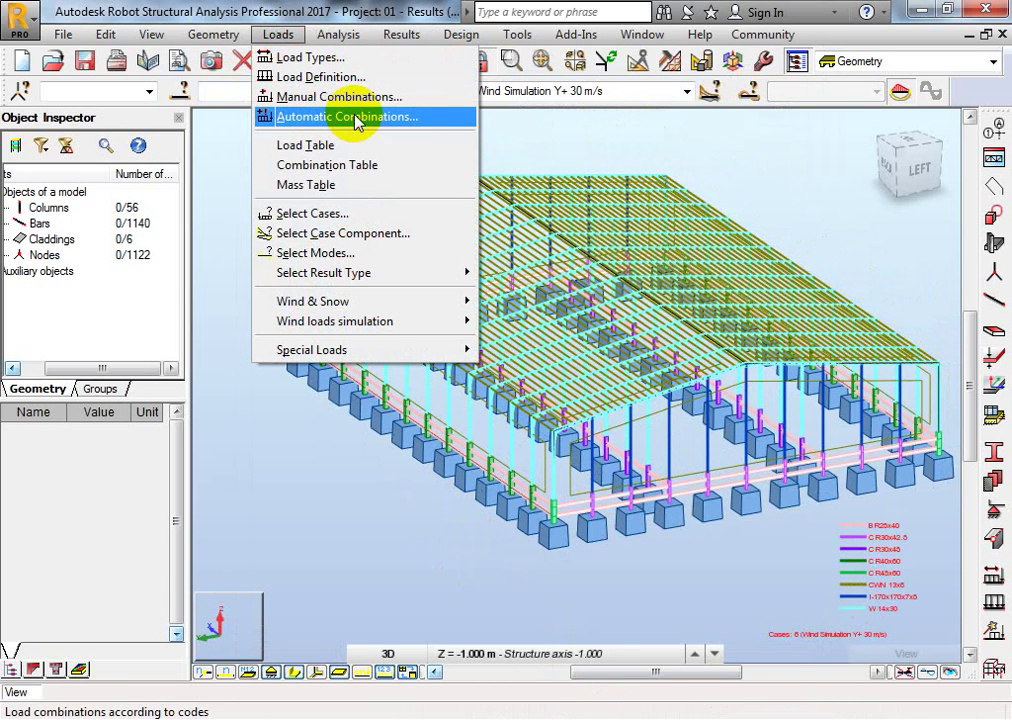
{"action": "key", "text": "Escape"}
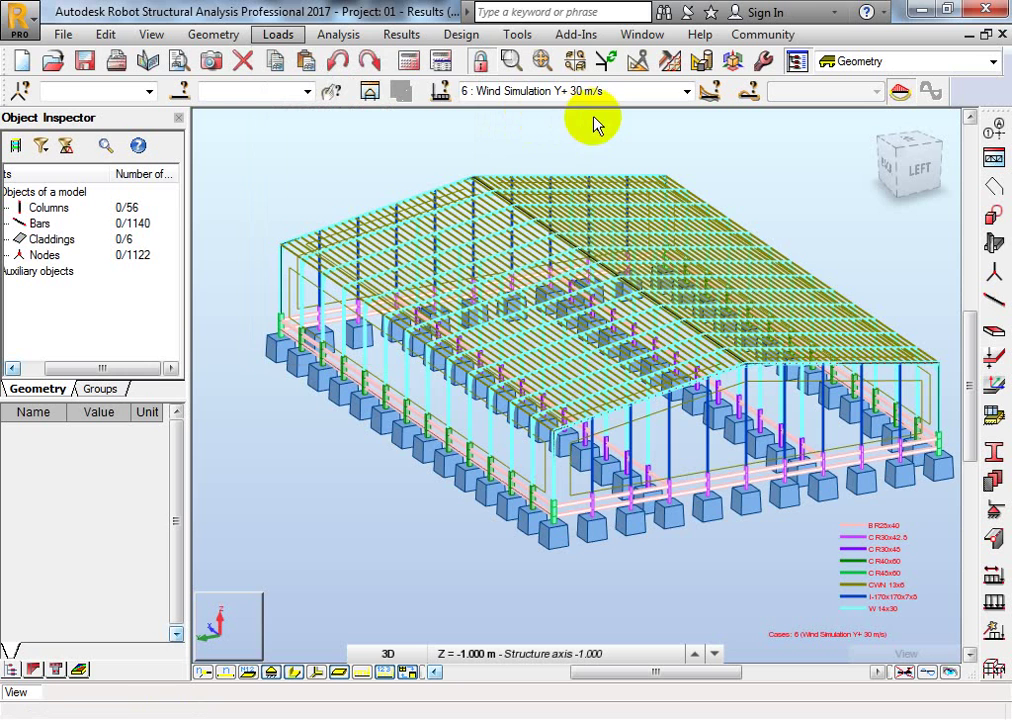
{"action": "left_click", "coordinate": [686, 91]}
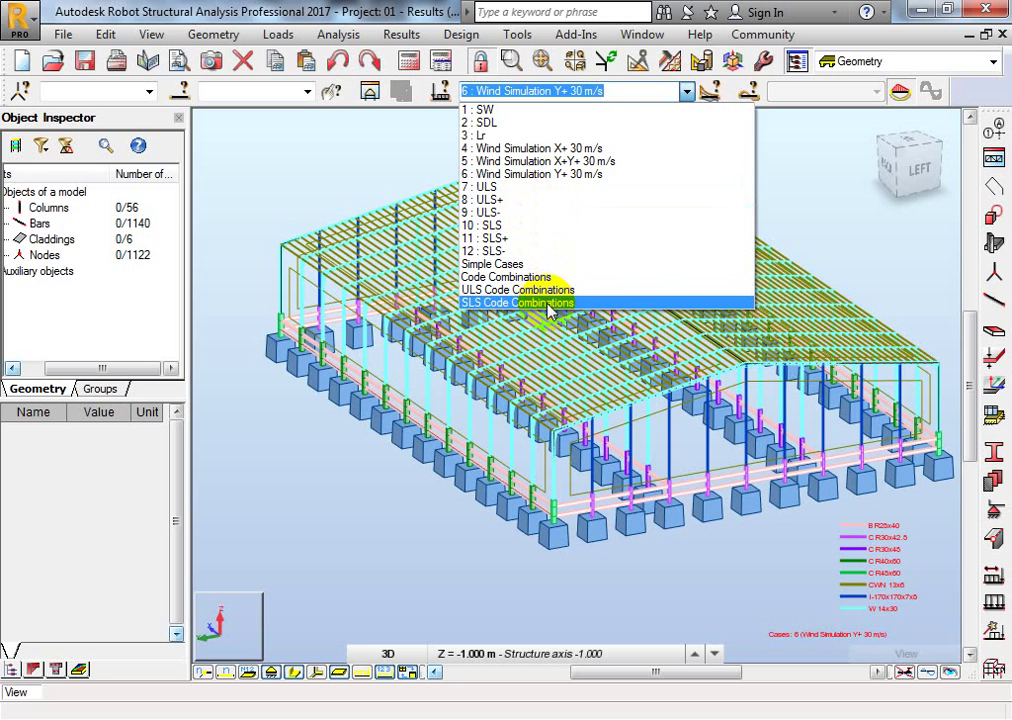
{"action": "left_click", "coordinate": [375, 185]}
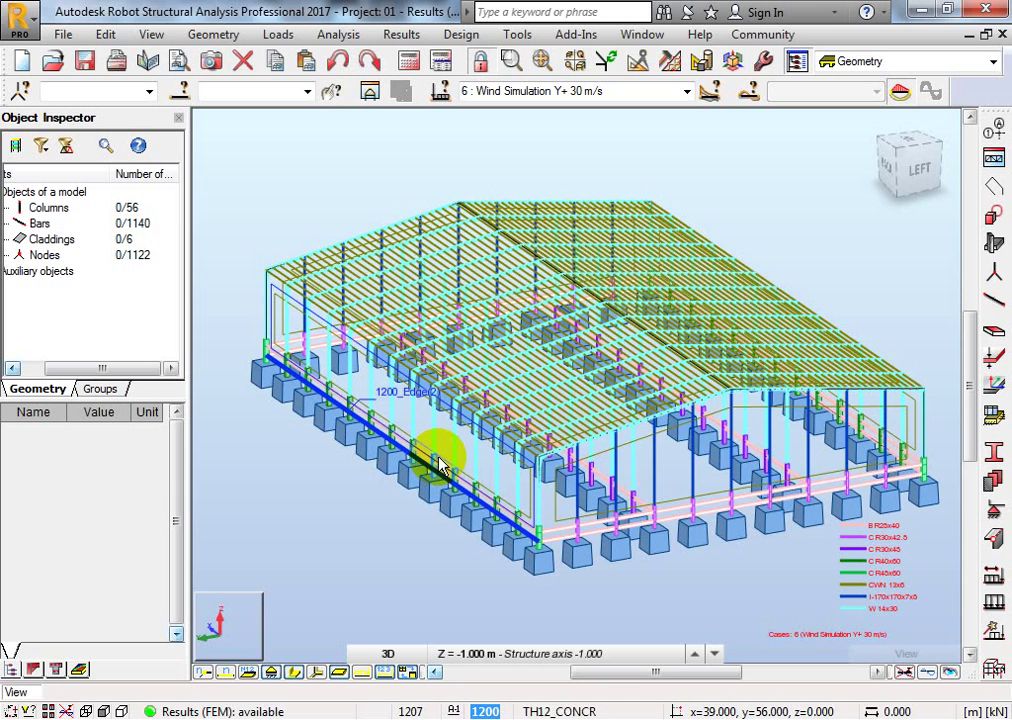
{"action": "middle_click_drag", "start_coordinate": [533, 418], "coordinate": [506, 425]}
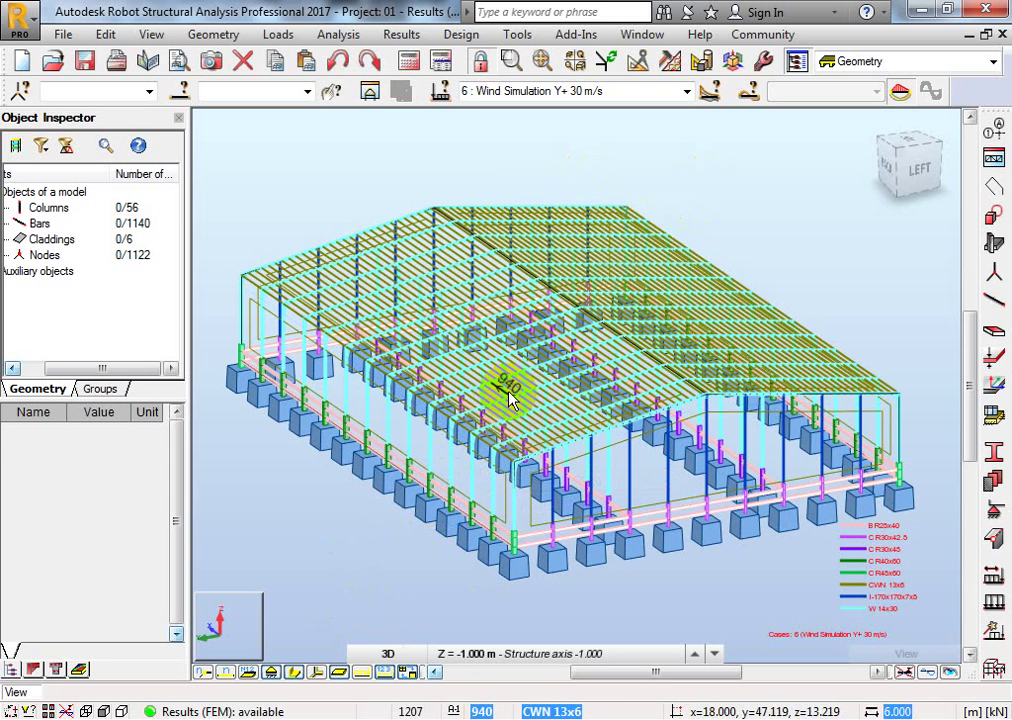
{"action": "right_click", "coordinate": [696, 170]}
{"action": "left_click", "coordinate": [684, 255]}
{"action": "left_click_drag", "start_coordinate": [665, 352], "coordinate": [655, 368]}
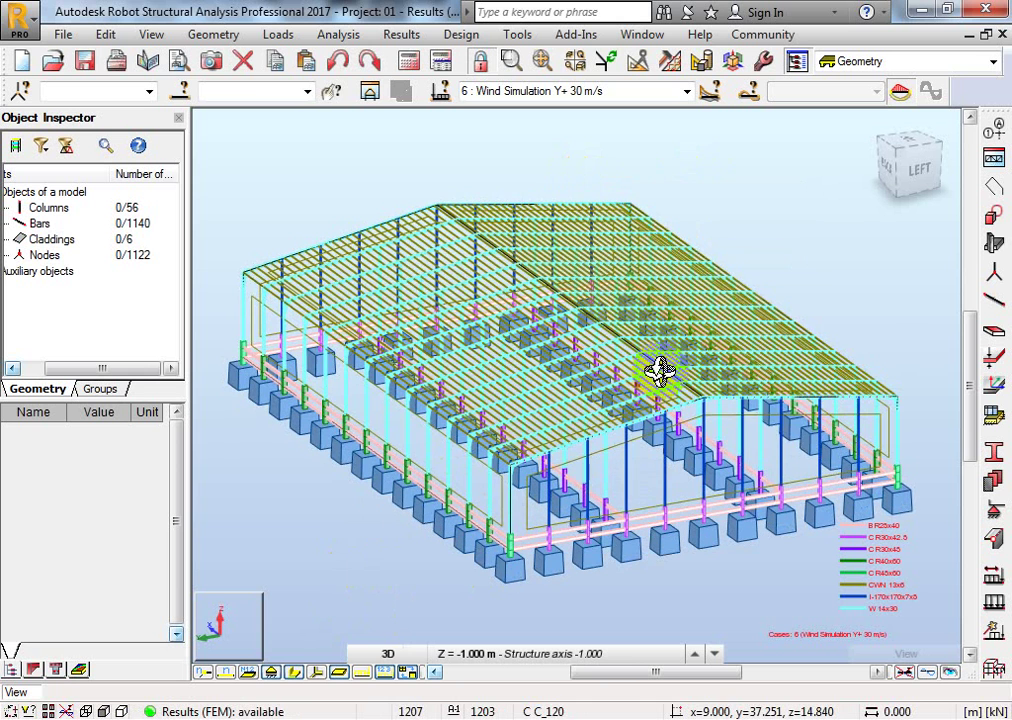
{"action": "right_click", "coordinate": [703, 160]}
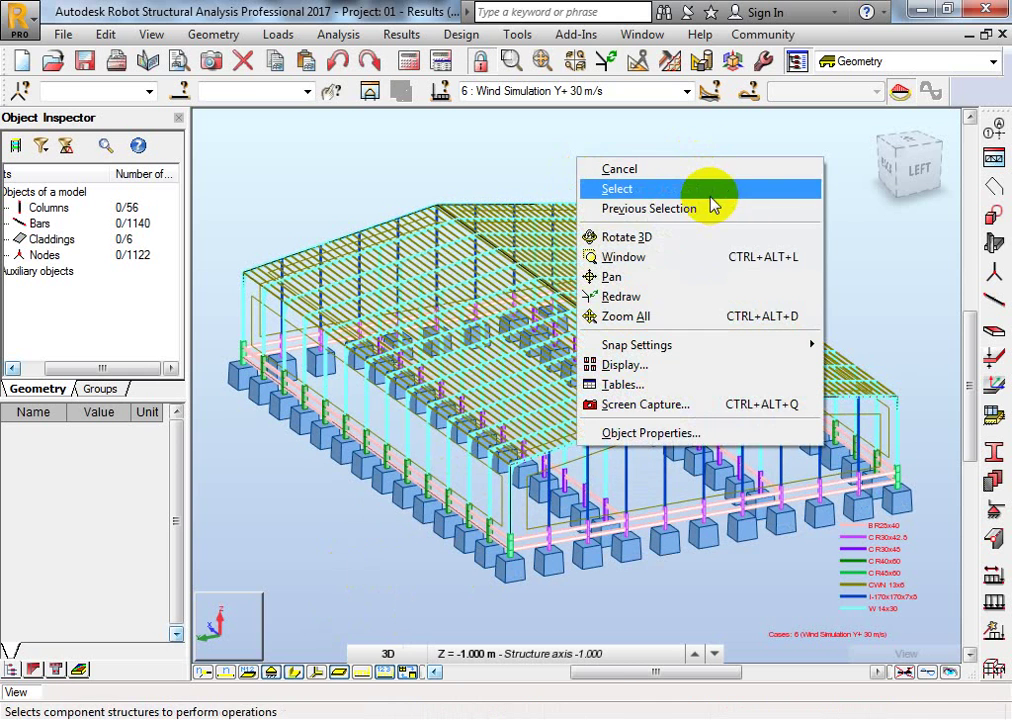
{"action": "left_click", "coordinate": [710, 189]}
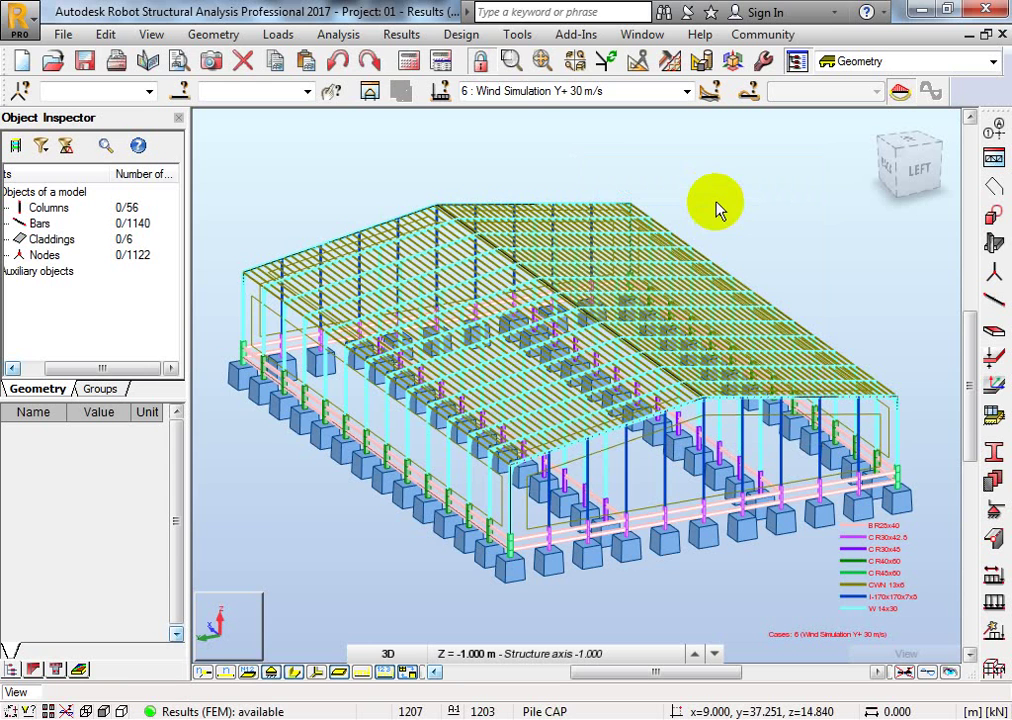
{"action": "left_click", "coordinate": [338, 34]}
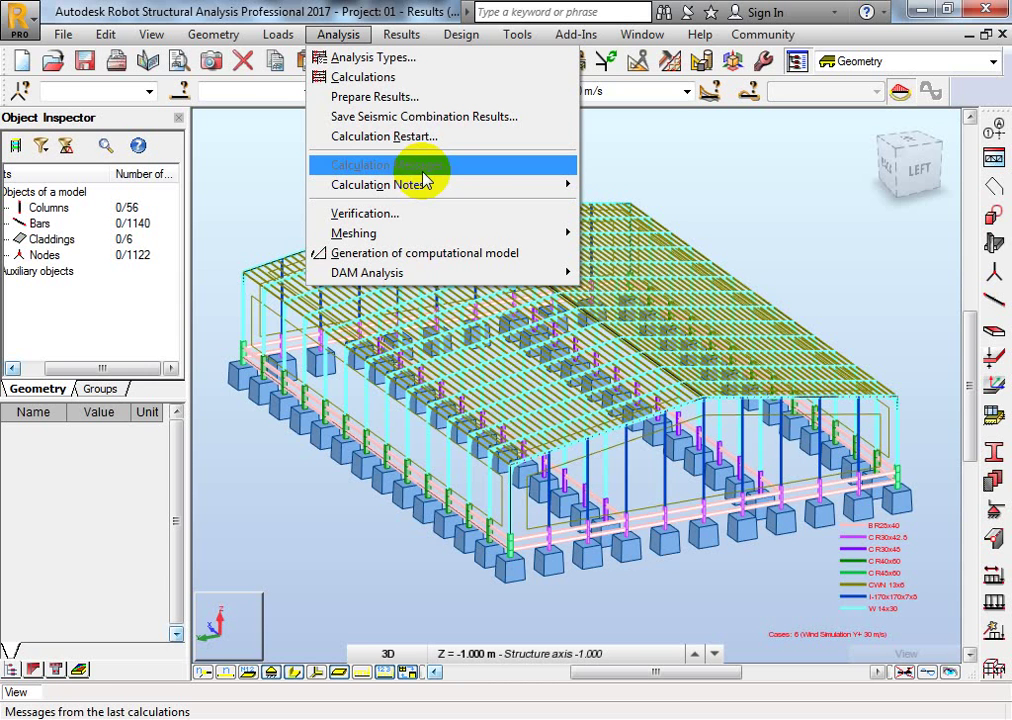
{"action": "key", "text": "Escape"}
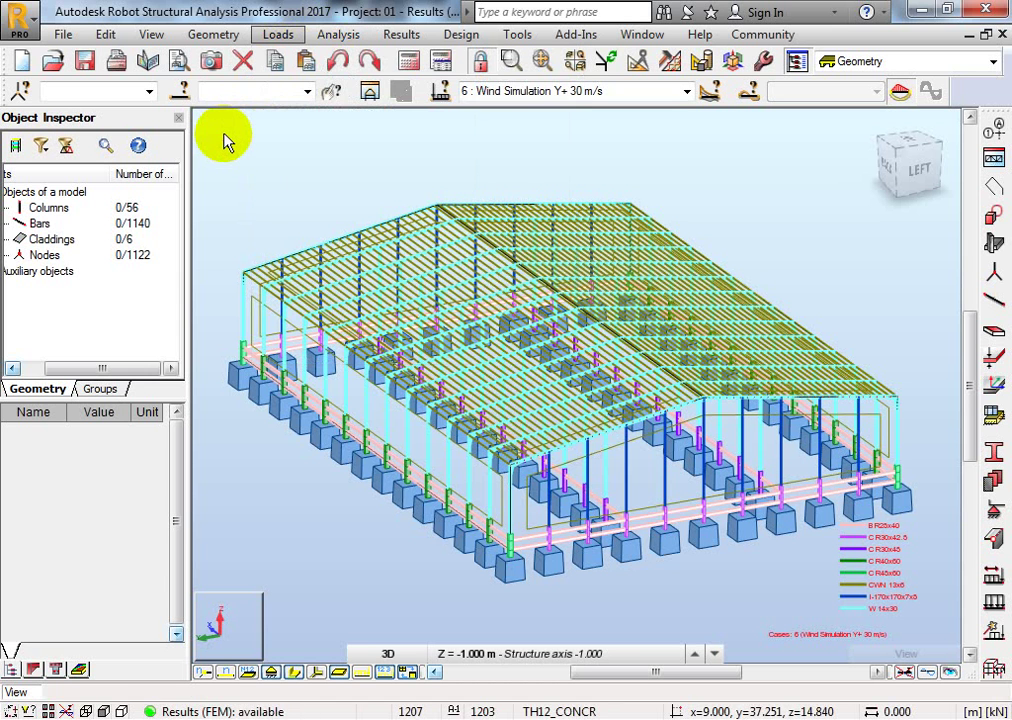
{"action": "left_click", "coordinate": [686, 91]}
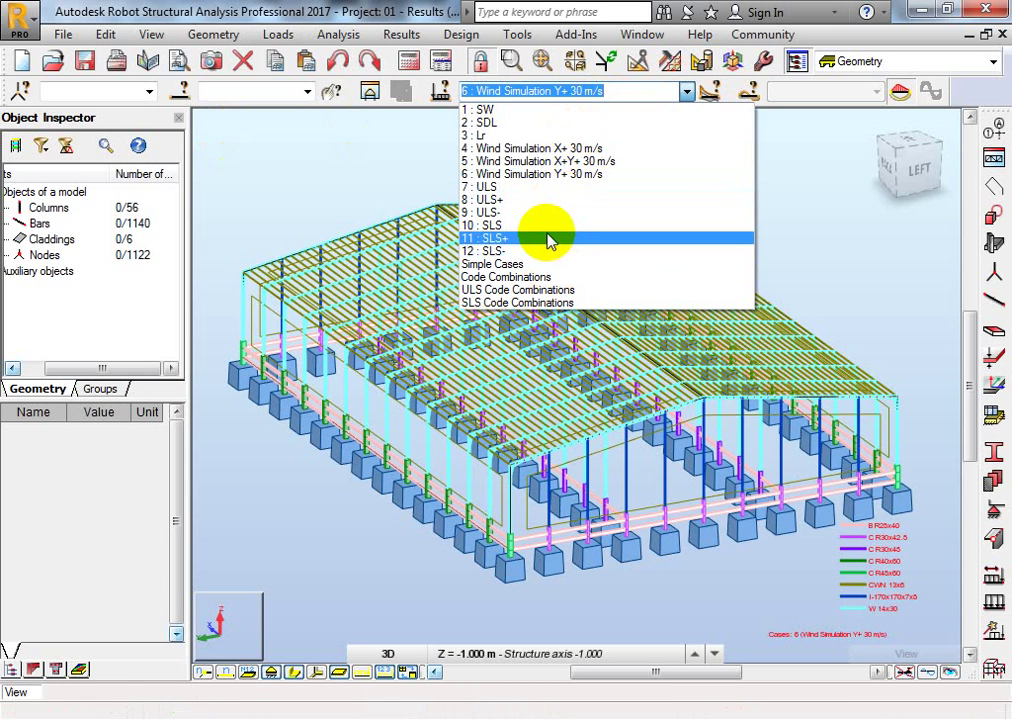
{"action": "left_click", "coordinate": [374, 185]}
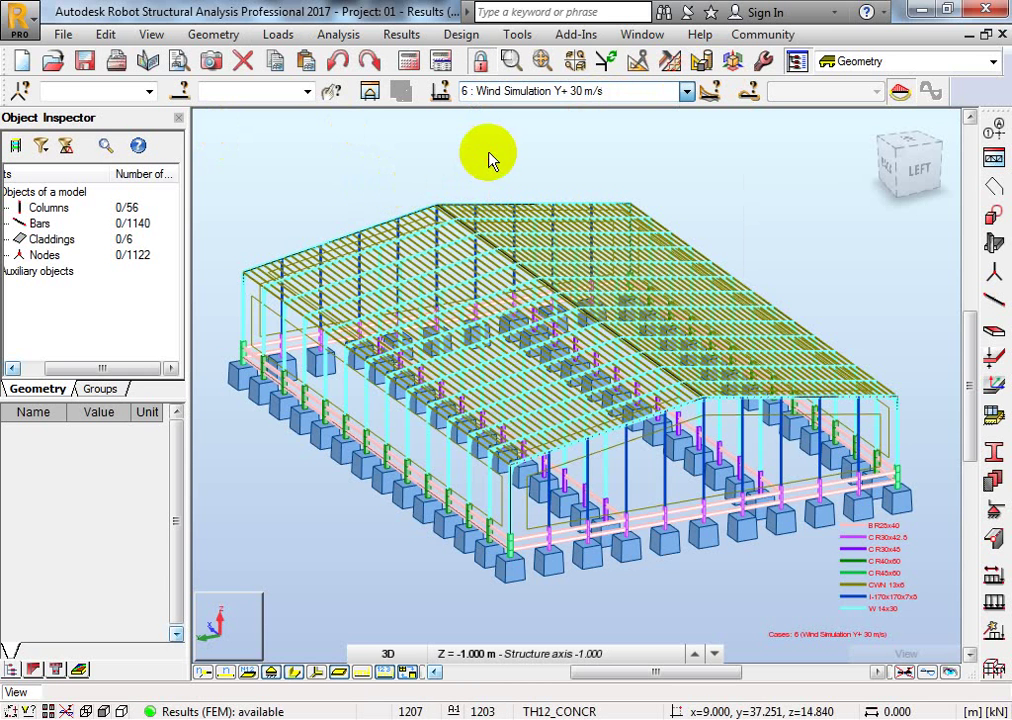
Open the result diagrams for bars and place their dialog over the model view with the NTM options showing.
{"action": "left_click", "coordinate": [401, 40]}
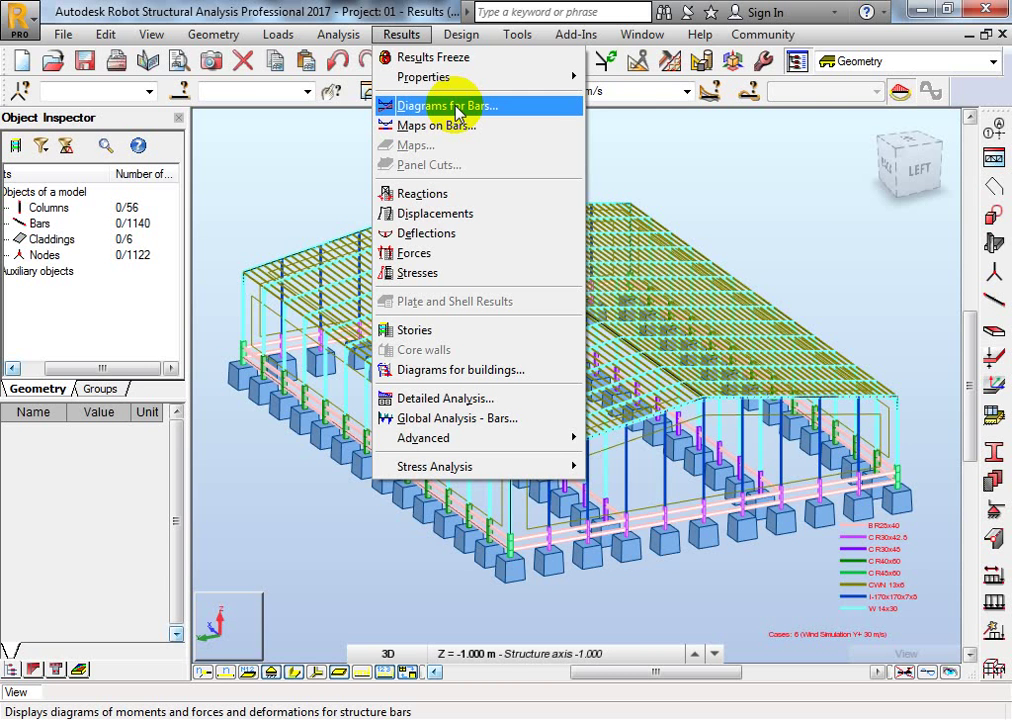
{"action": "left_click", "coordinate": [457, 108]}
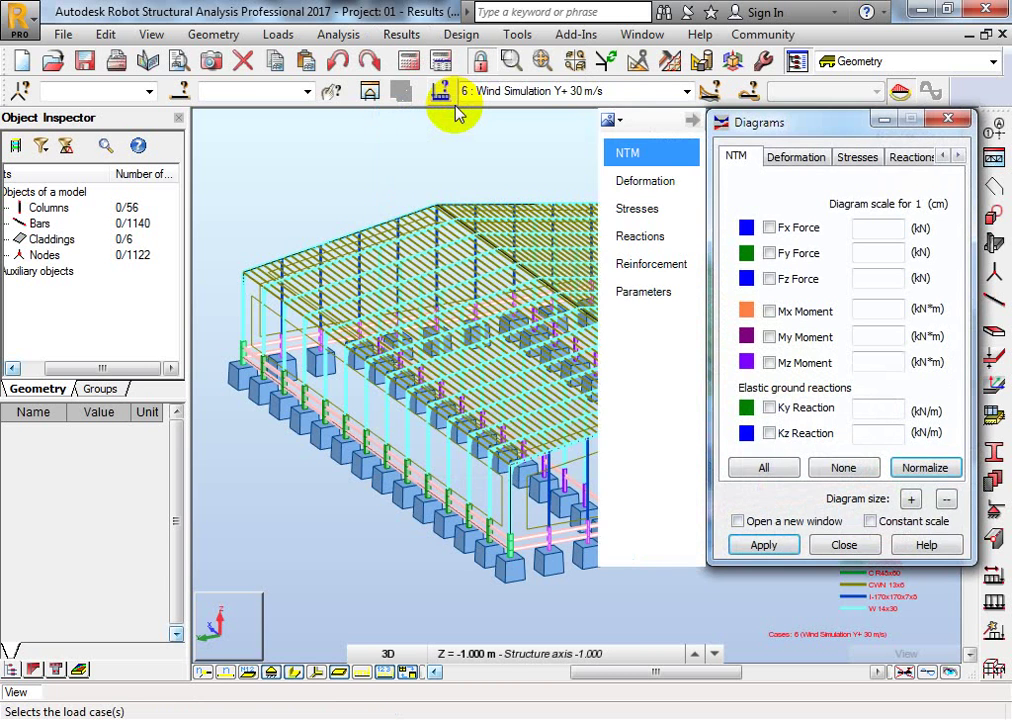
{"action": "left_click_drag", "start_coordinate": [745, 129], "coordinate": [729, 130]}
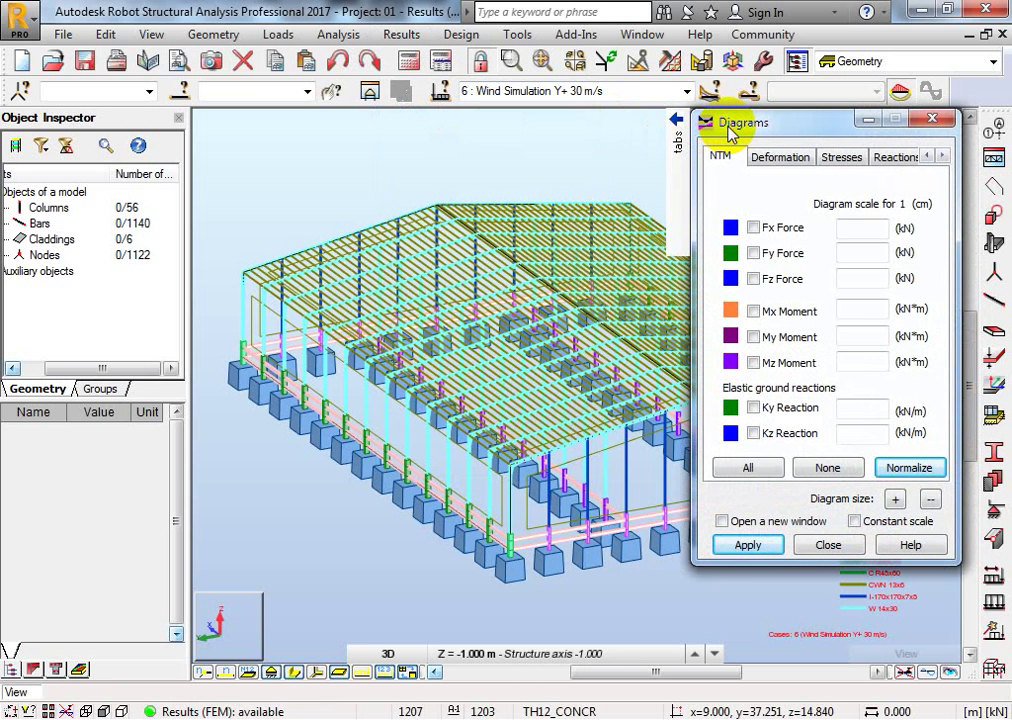
{"action": "left_click_drag", "start_coordinate": [736, 123], "coordinate": [703, 122]}
{"action": "left_click", "coordinate": [737, 157]}
{"action": "left_click", "coordinate": [687, 155]}
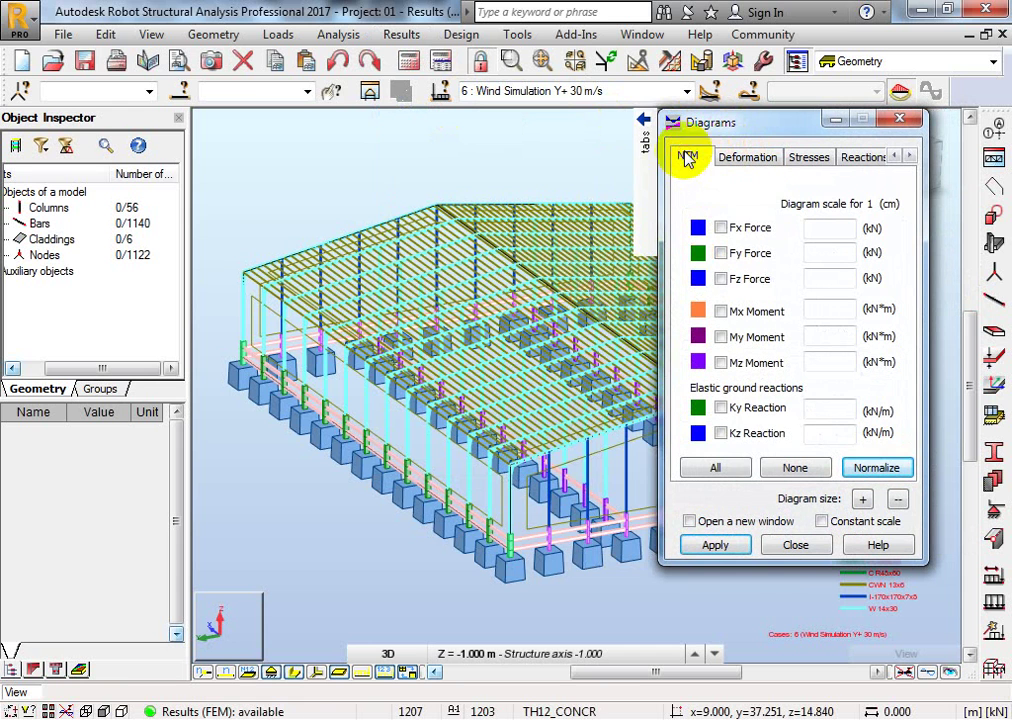
Review the Deformation, Stresses, Reactions, Reinforcement and Parameters options of the bar diagrams, and return to the NTM options.
{"action": "mouse_move", "coordinate": [645, 147]}
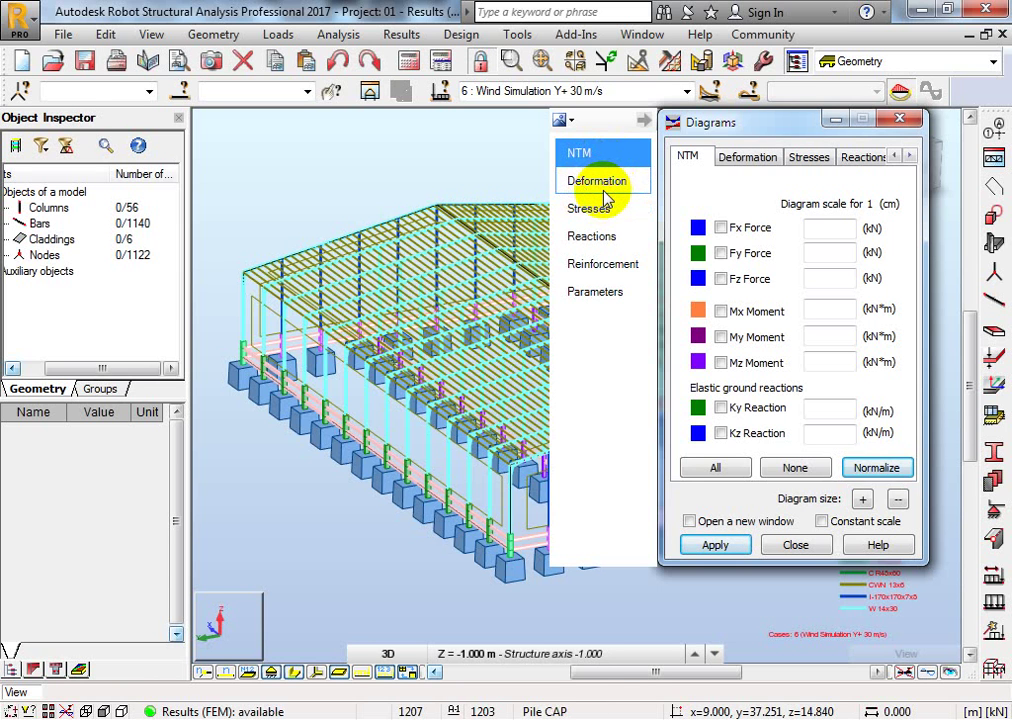
{"action": "left_click", "coordinate": [603, 188]}
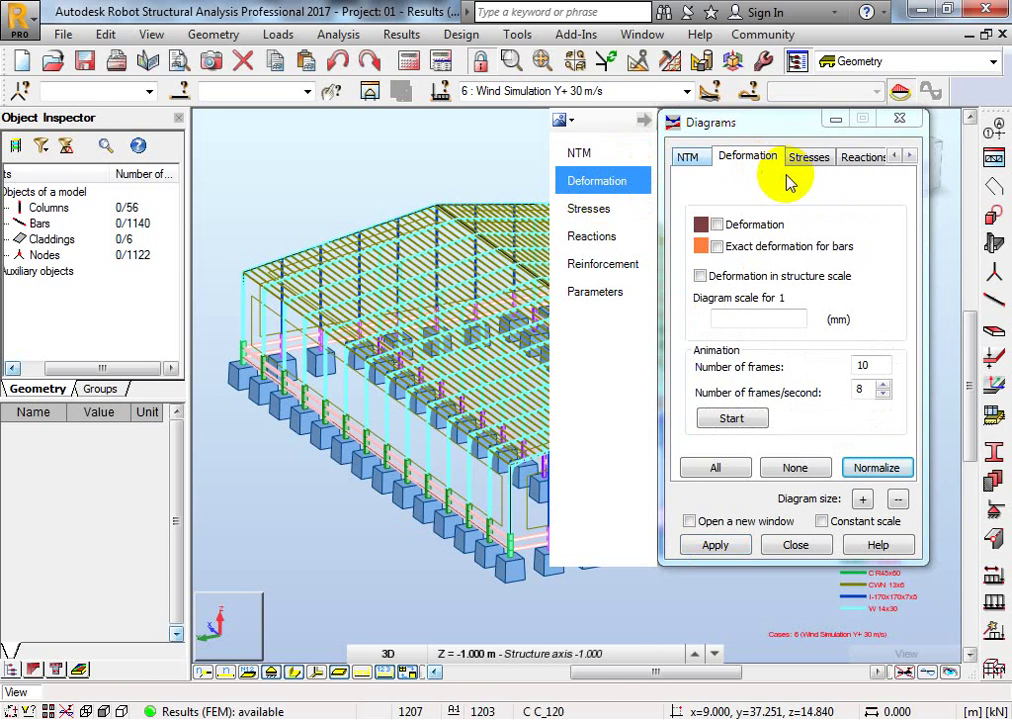
{"action": "left_click", "coordinate": [598, 219]}
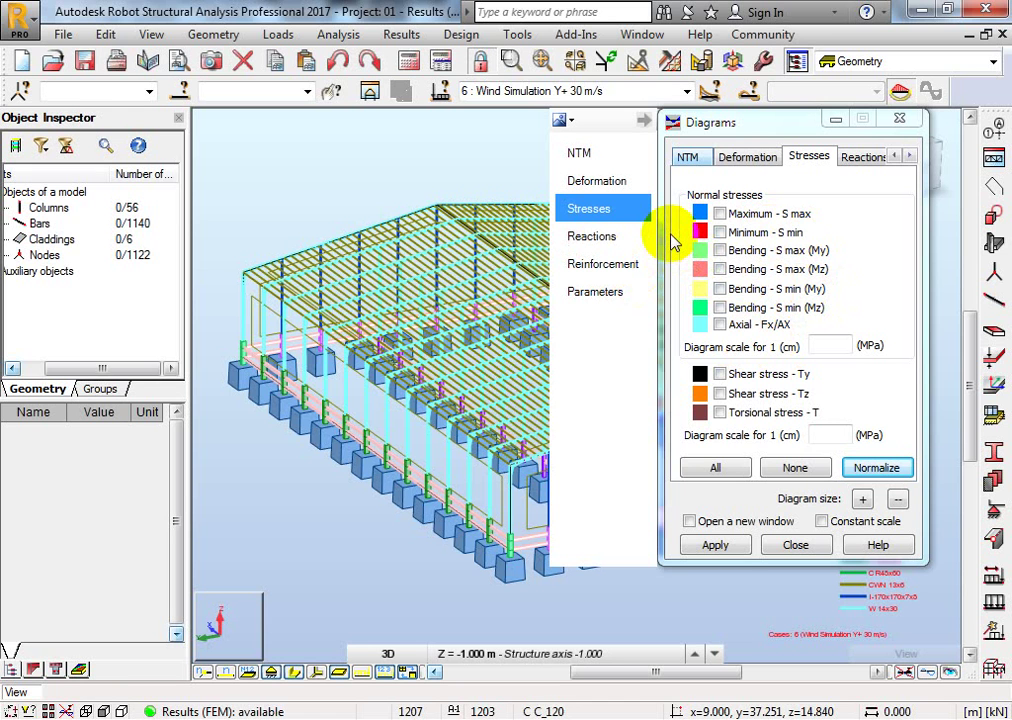
{"action": "left_click", "coordinate": [633, 238]}
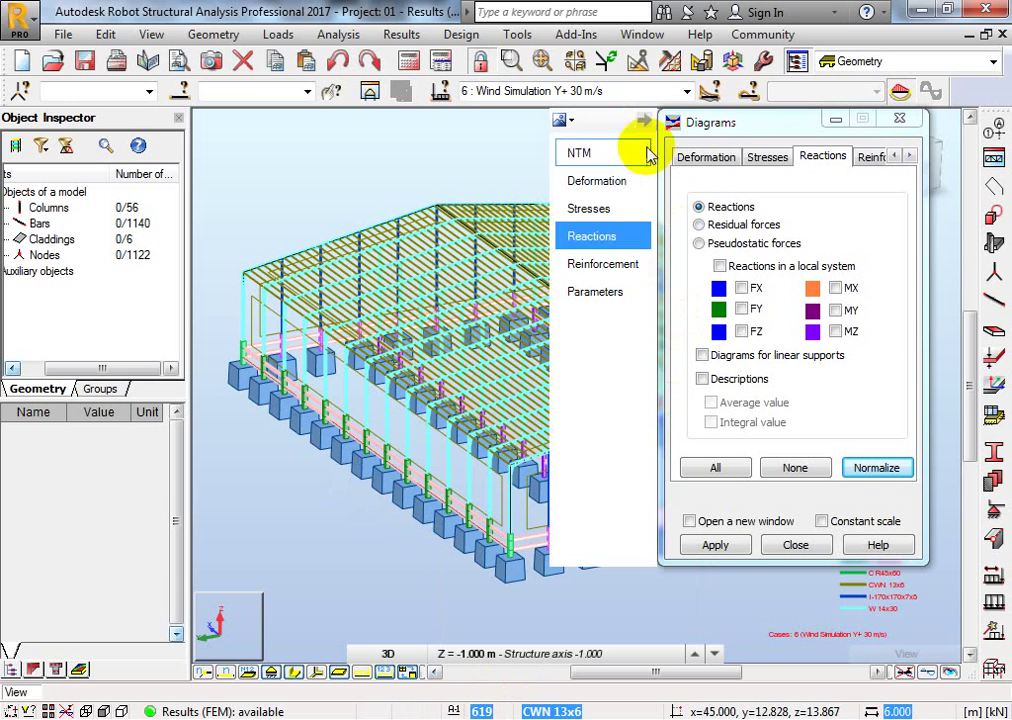
{"action": "left_click", "coordinate": [580, 266]}
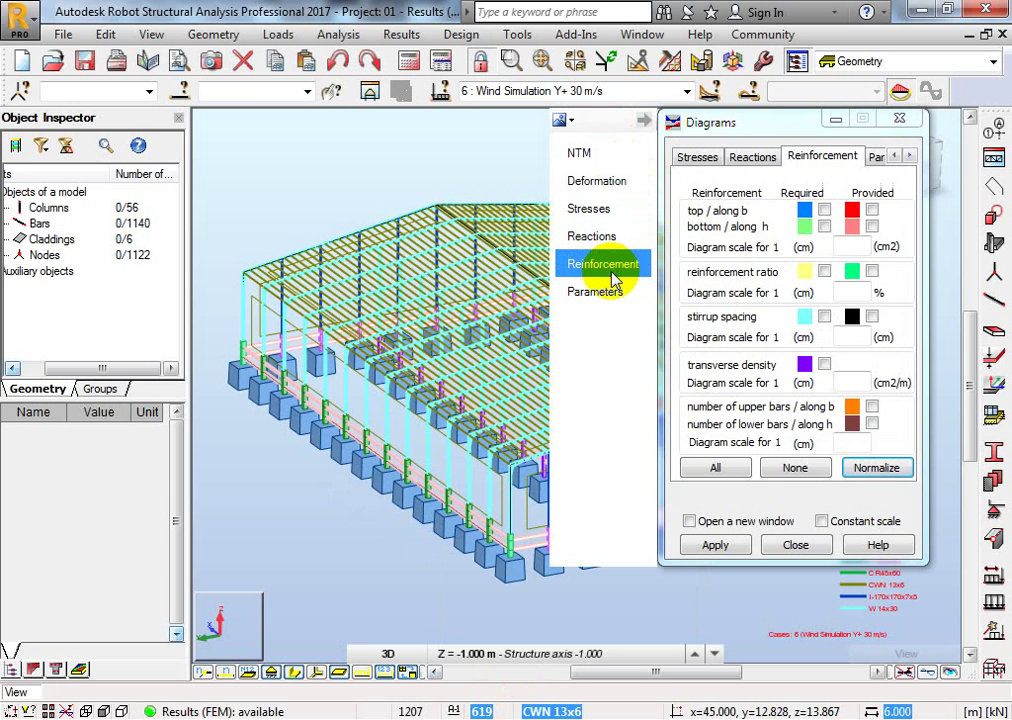
{"action": "left_click", "coordinate": [805, 210]}
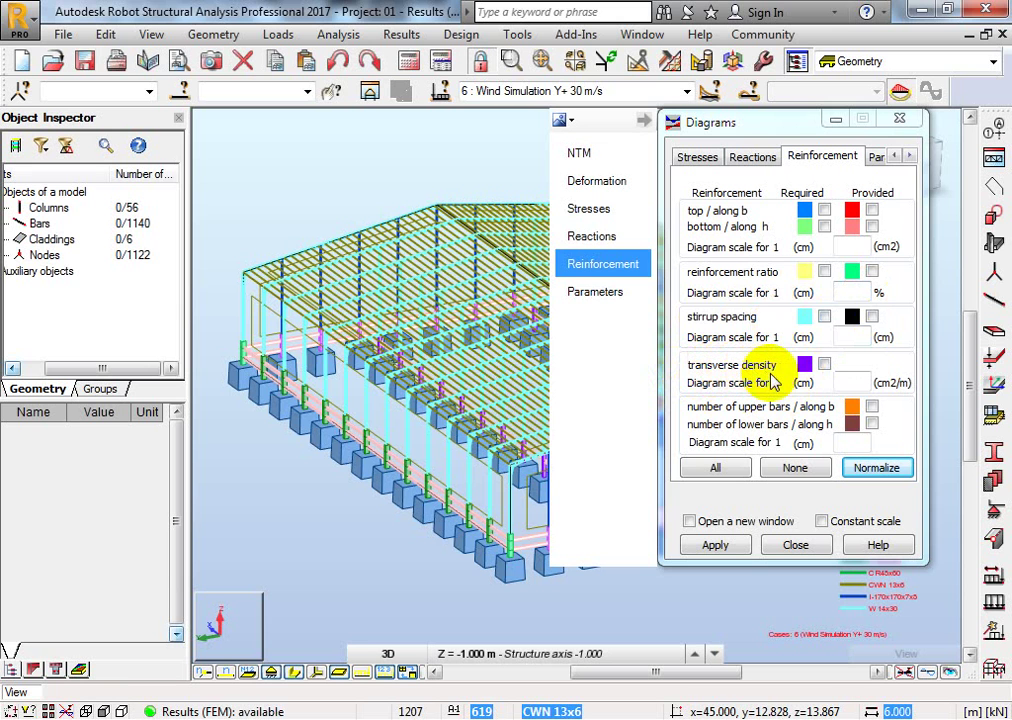
{"action": "left_click", "coordinate": [850, 382]}
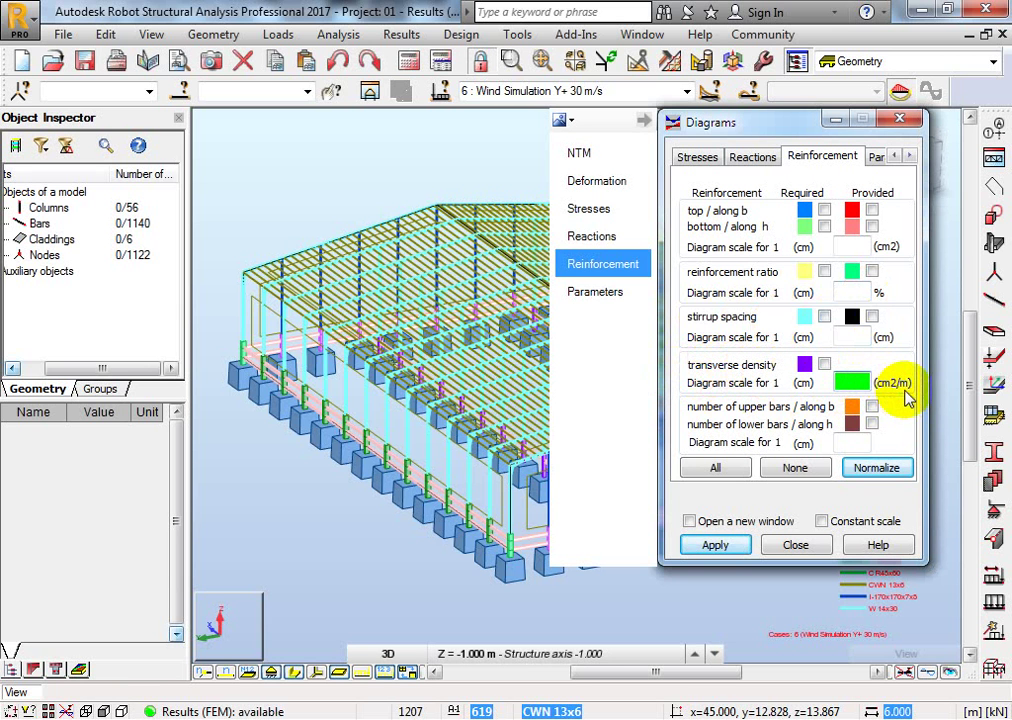
{"action": "left_click", "coordinate": [853, 382]}
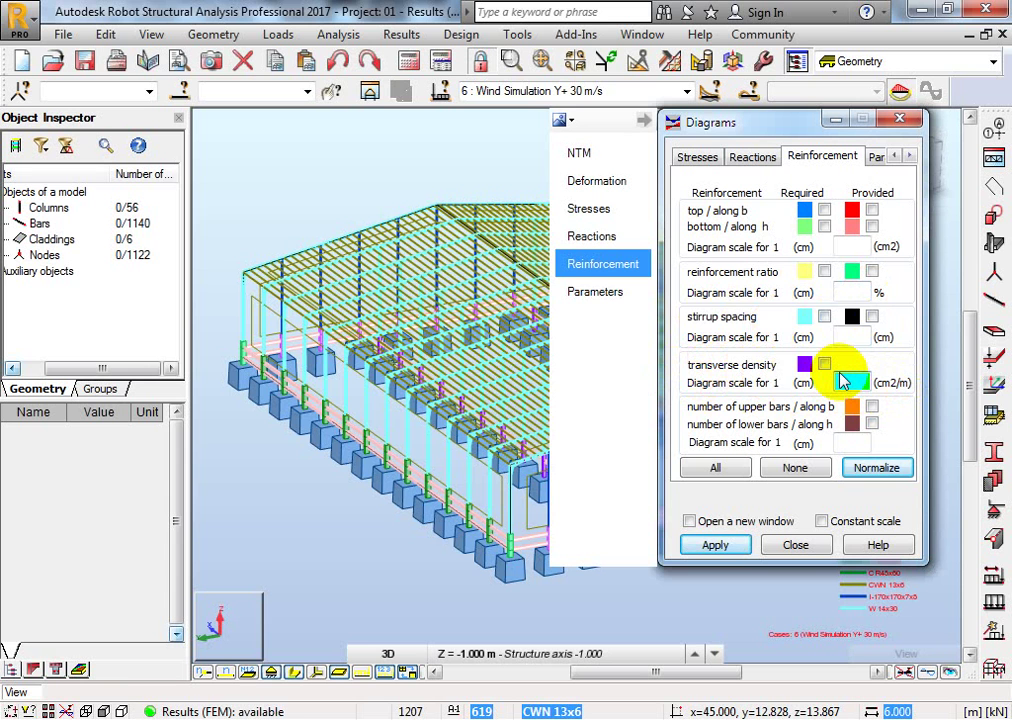
{"action": "left_click", "coordinate": [618, 295]}
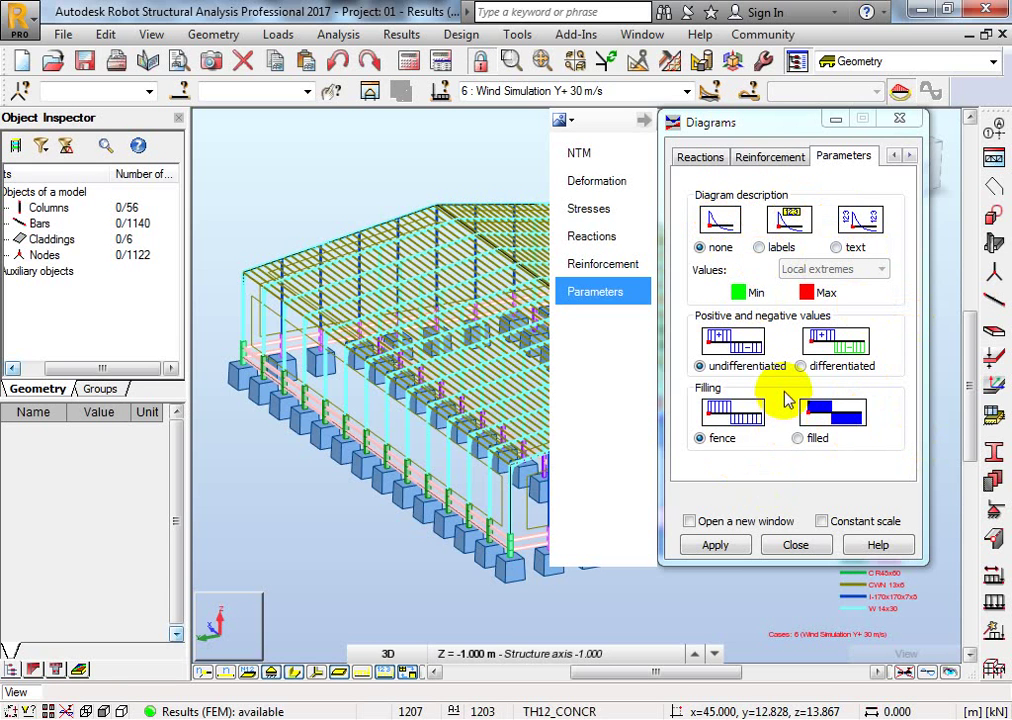
{"action": "left_click", "coordinate": [626, 158]}
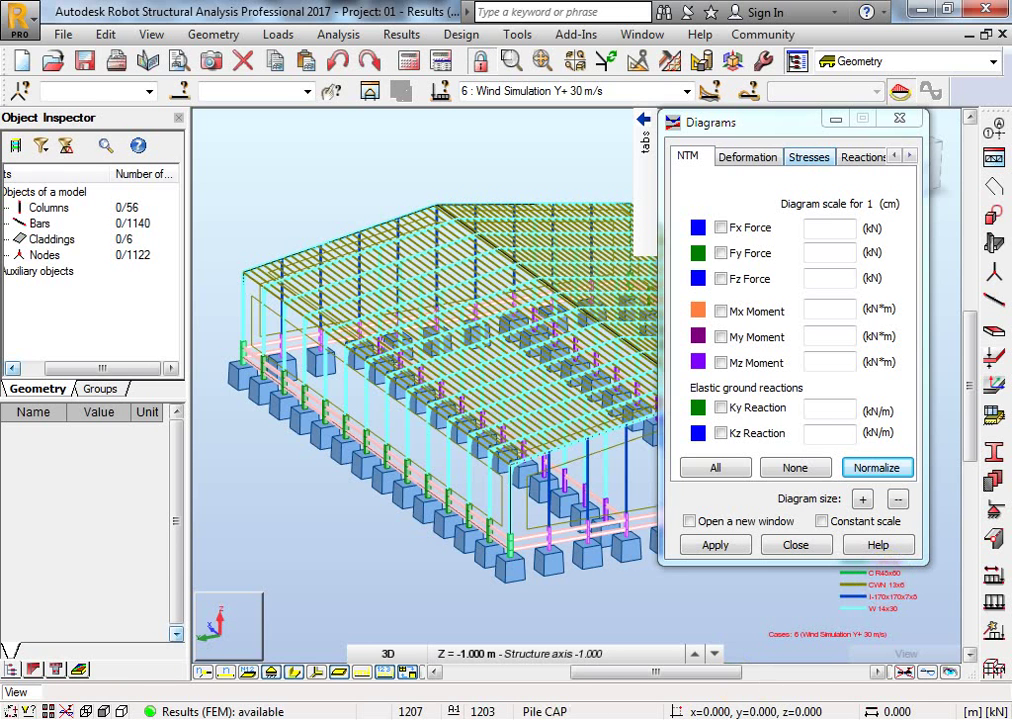
Display the bars' local coordinate systems and show the structure in a 2D YZ view at X = 78.000 m.
{"action": "left_click", "coordinate": [224, 655]}
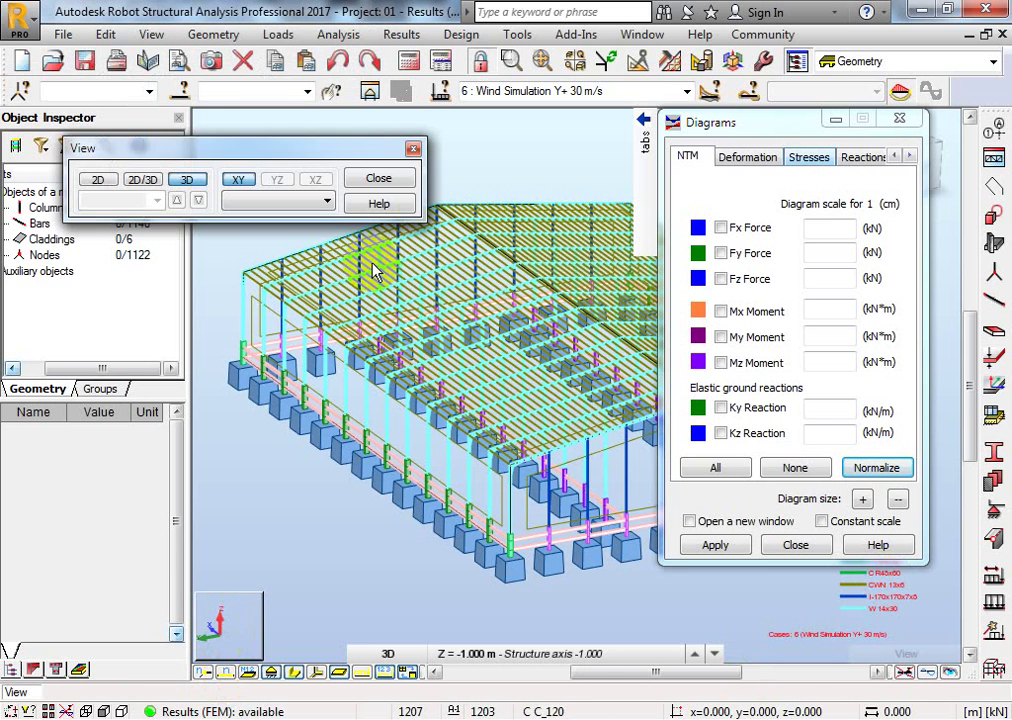
{"action": "left_click", "coordinate": [379, 178]}
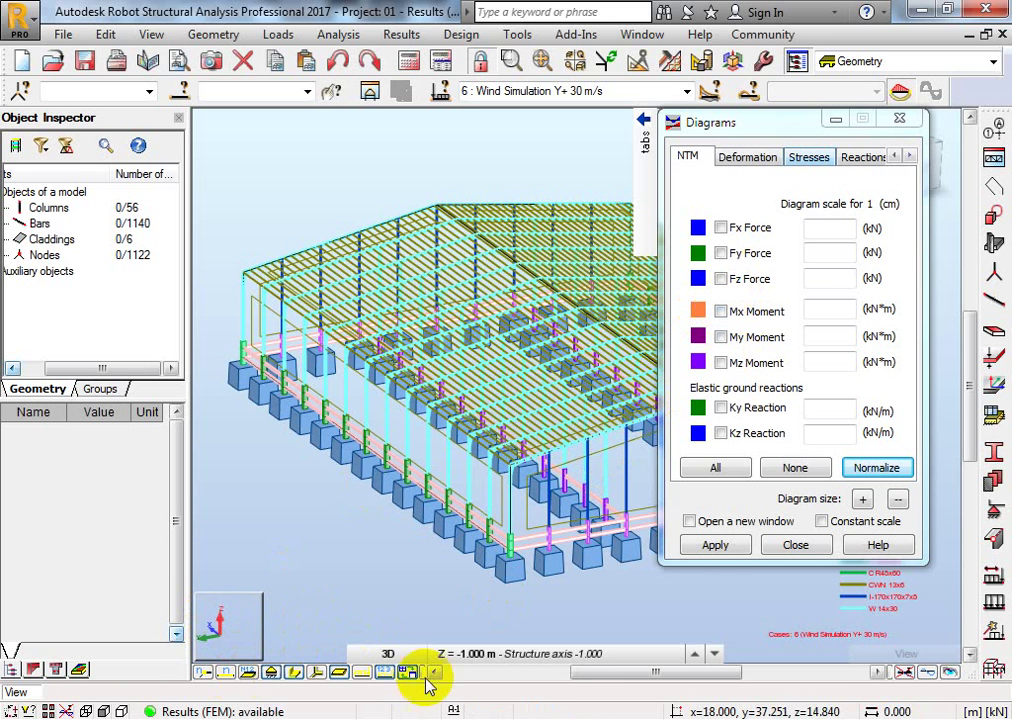
{"action": "left_click", "coordinate": [317, 674]}
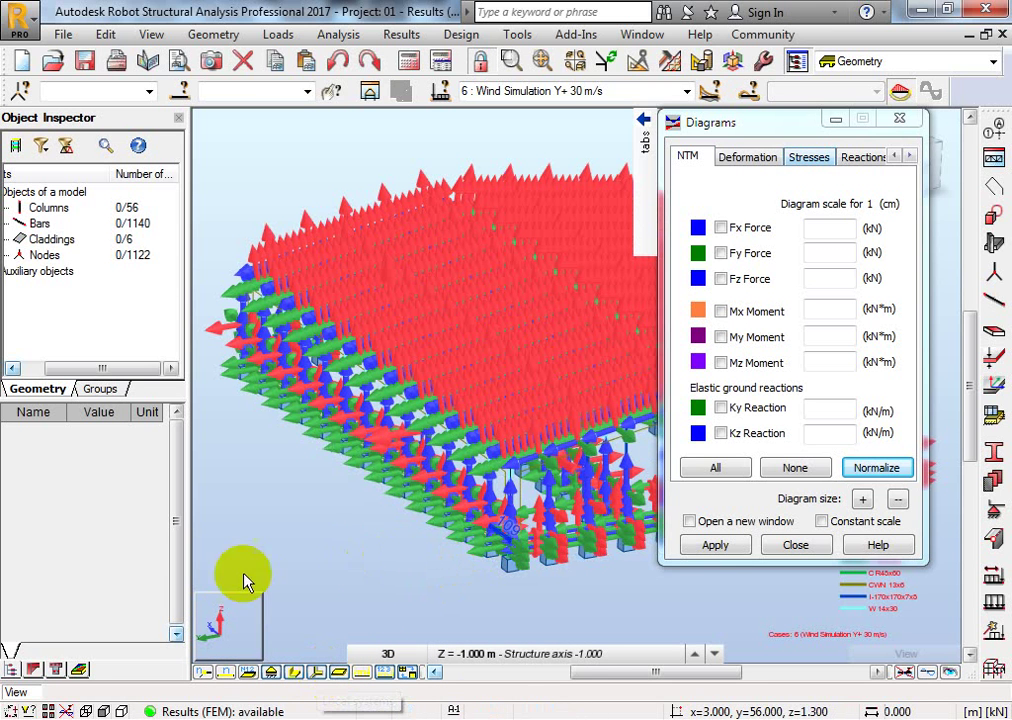
{"action": "left_click", "coordinate": [245, 617]}
{"action": "left_click", "coordinate": [98, 179]}
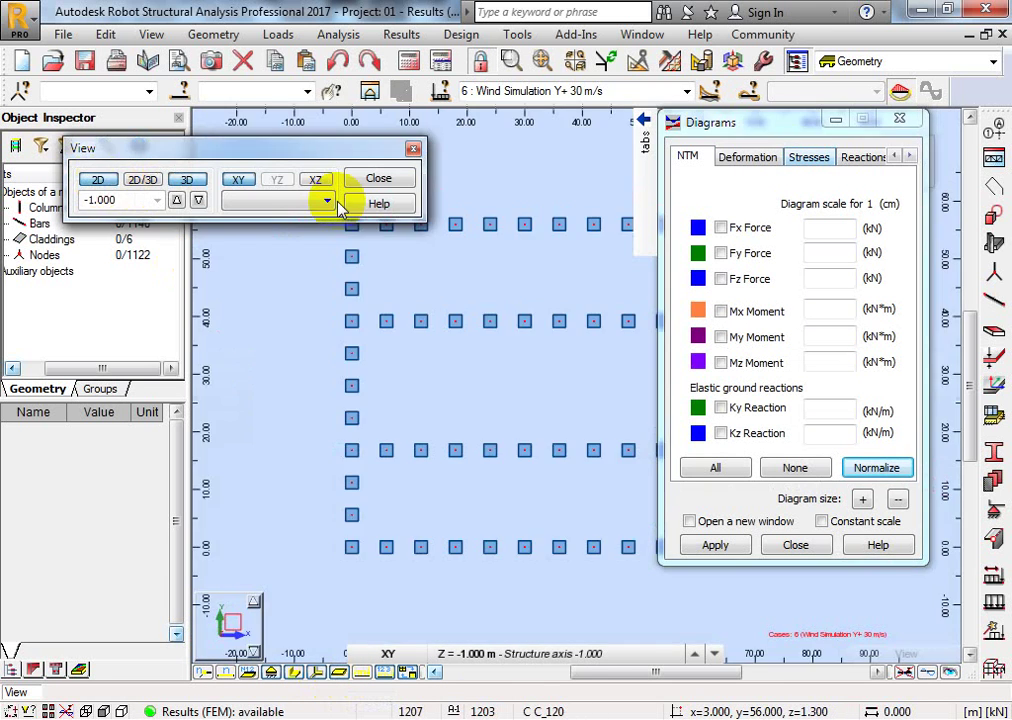
{"action": "left_click", "coordinate": [276, 180]}
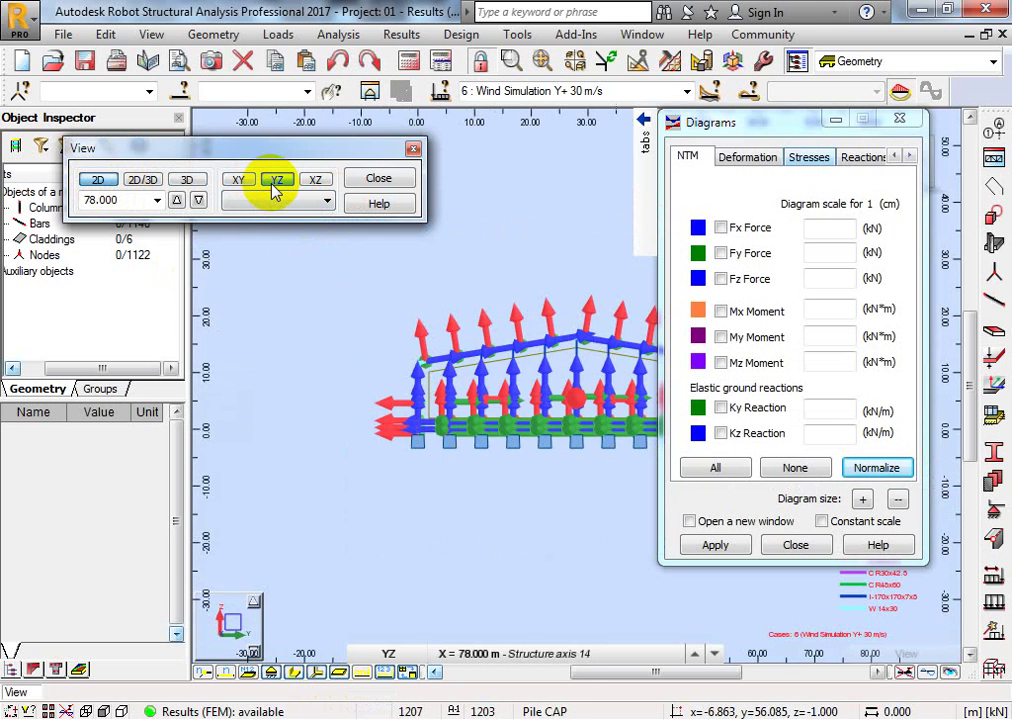
Reduce the oversized local axis arrows by setting the display symbol size to 30.
{"action": "scroll", "coordinate": [500, 388], "scroll_direction": "up", "scroll_amount": 6}
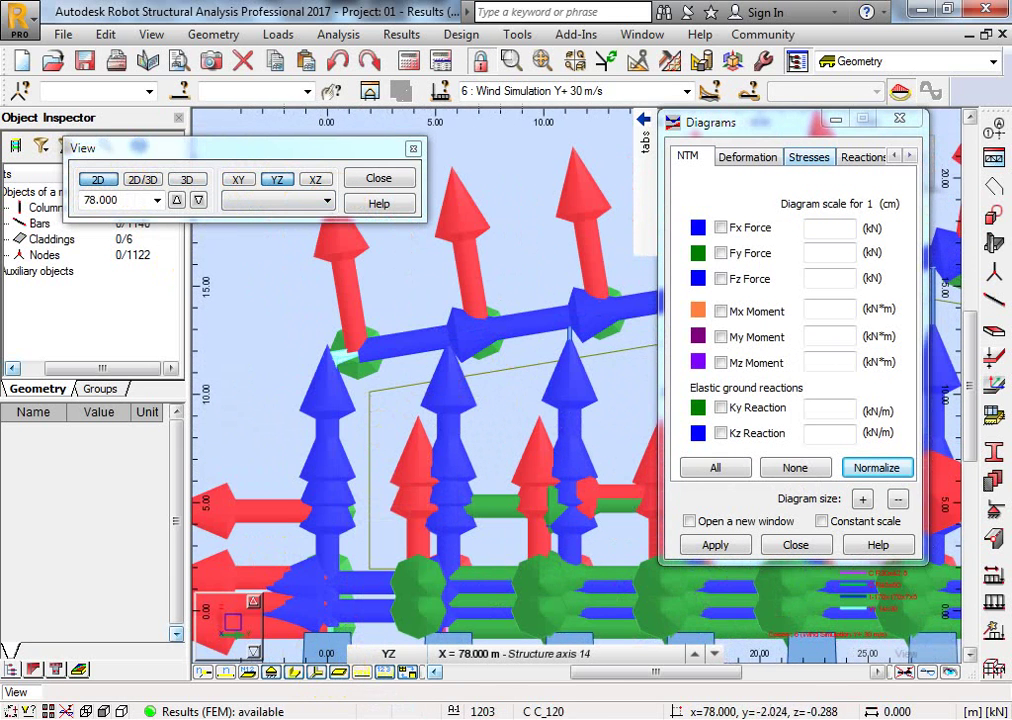
{"action": "right_click", "coordinate": [112, 281]}
{"action": "left_click", "coordinate": [198, 483]}
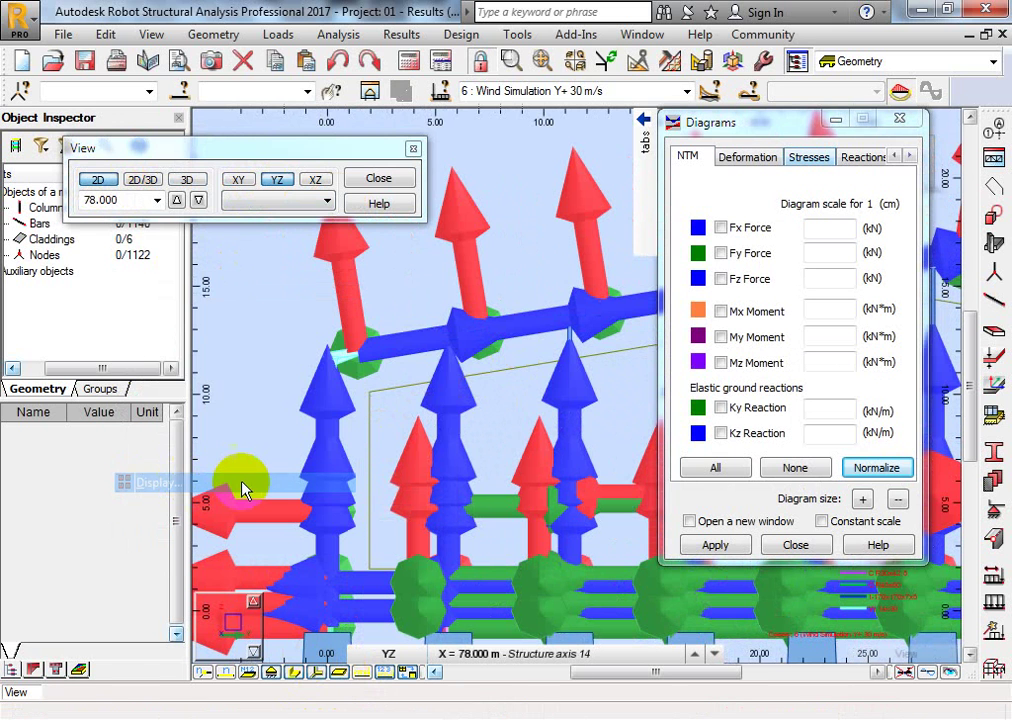
{"action": "double_click", "coordinate": [193, 390]}
{"action": "type", "text": "3"}
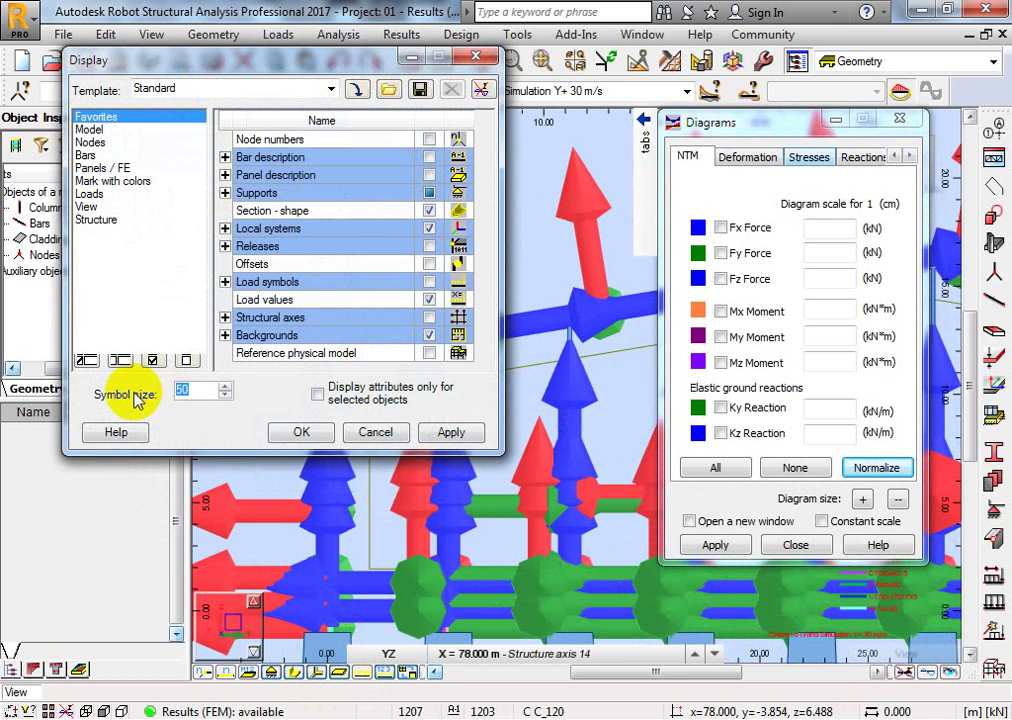
{"action": "type", "text": "0"}
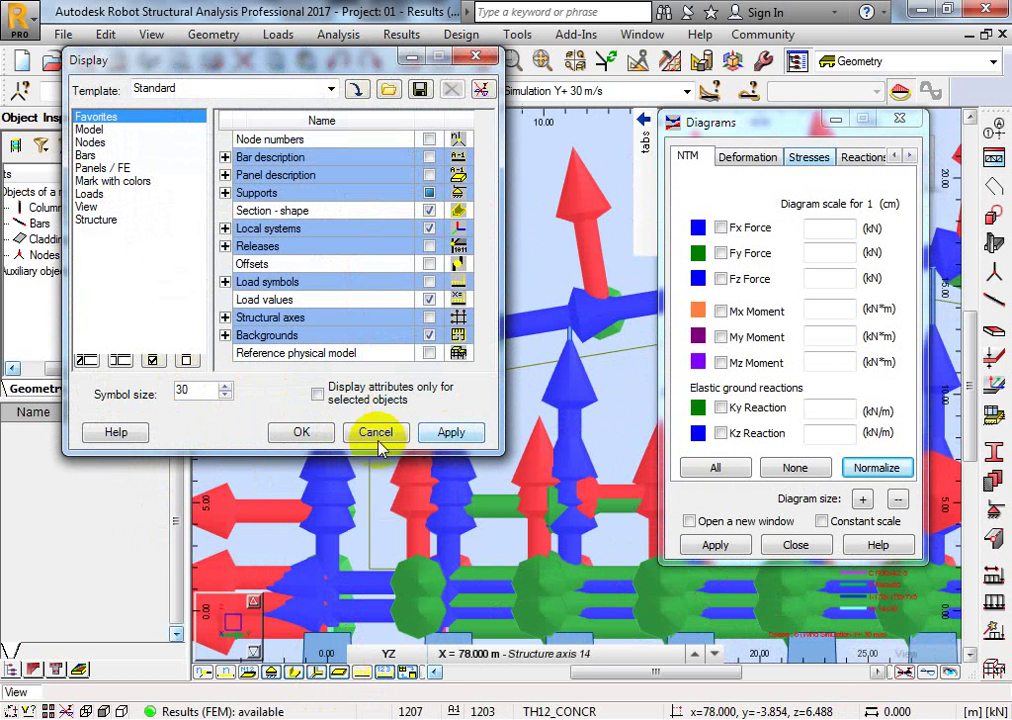
{"action": "left_click", "coordinate": [298, 432]}
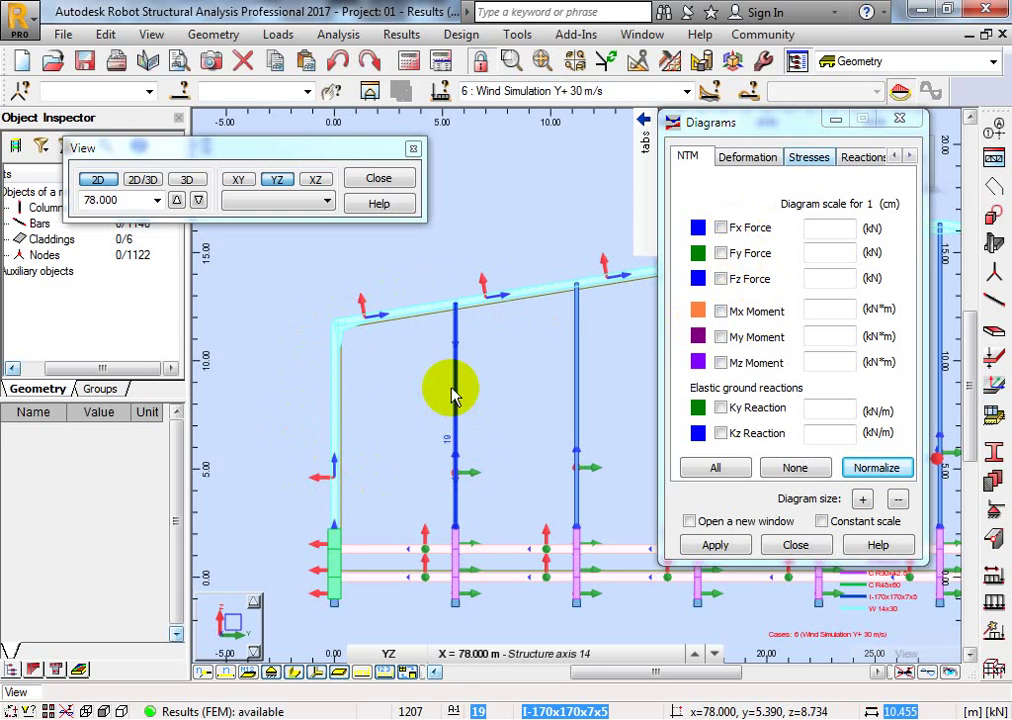
Examine the local axis directions on the end frame's column and rafter in relation to the Fx, Fy and Fz forces.
{"action": "left_click", "coordinate": [697, 227]}
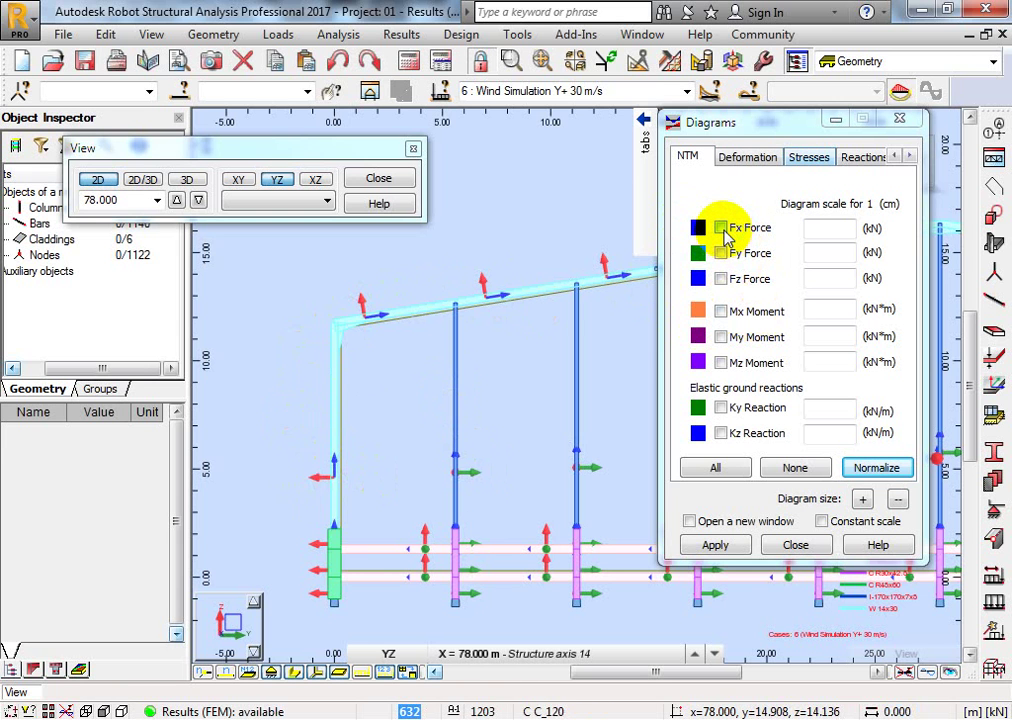
{"action": "left_click", "coordinate": [721, 228]}
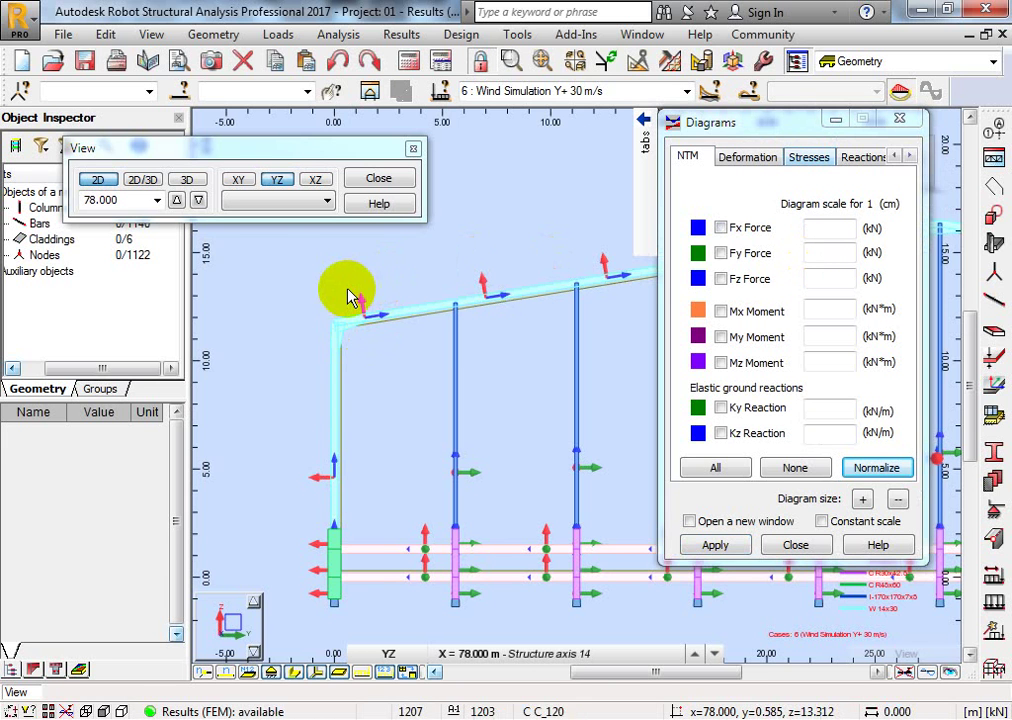
{"action": "left_click_drag", "start_coordinate": [350, 294], "coordinate": [393, 320]}
{"action": "scroll", "coordinate": [367, 305], "scroll_direction": "up", "scroll_amount": 3}
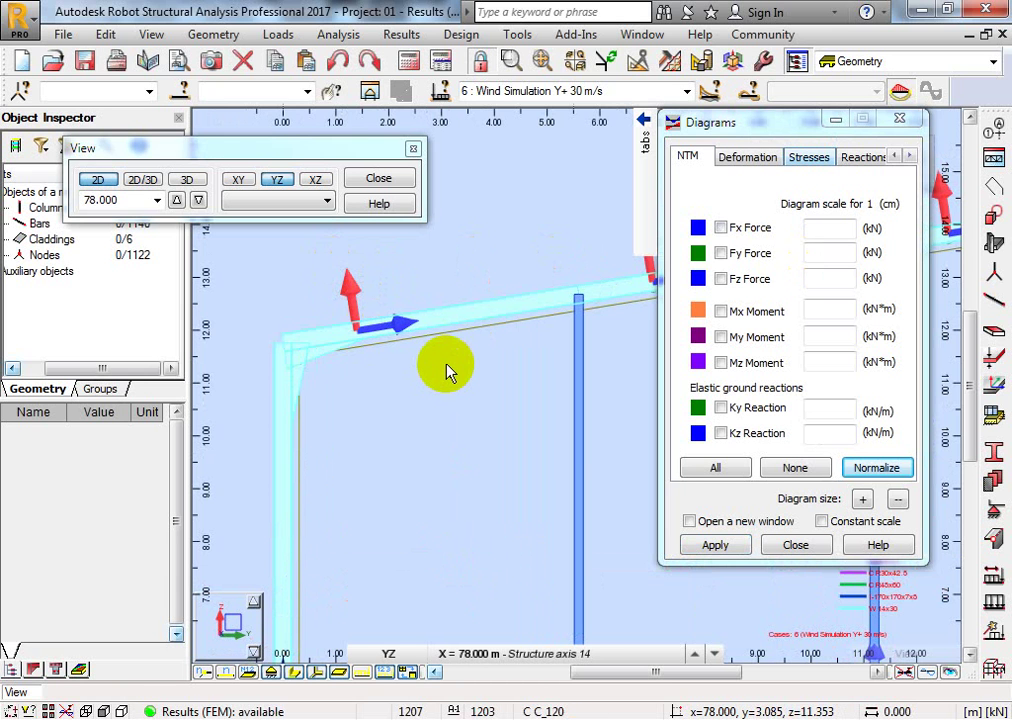
{"action": "middle_click_drag", "start_coordinate": [447, 372], "coordinate": [432, 418]}
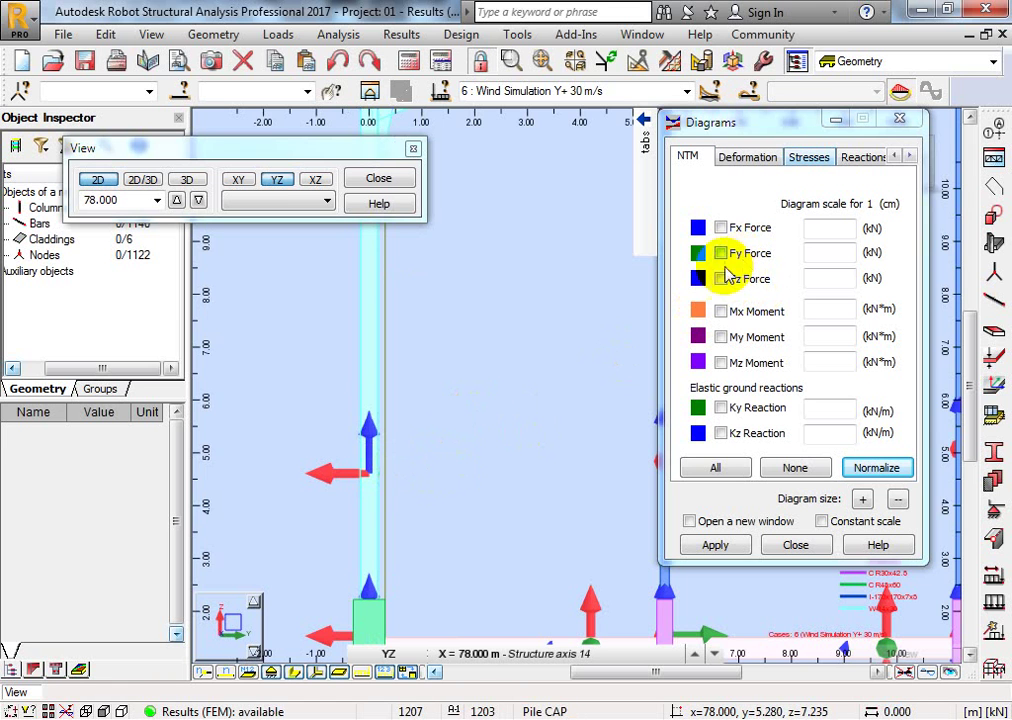
{"action": "scroll", "coordinate": [519, 417], "scroll_direction": "down", "scroll_amount": 3}
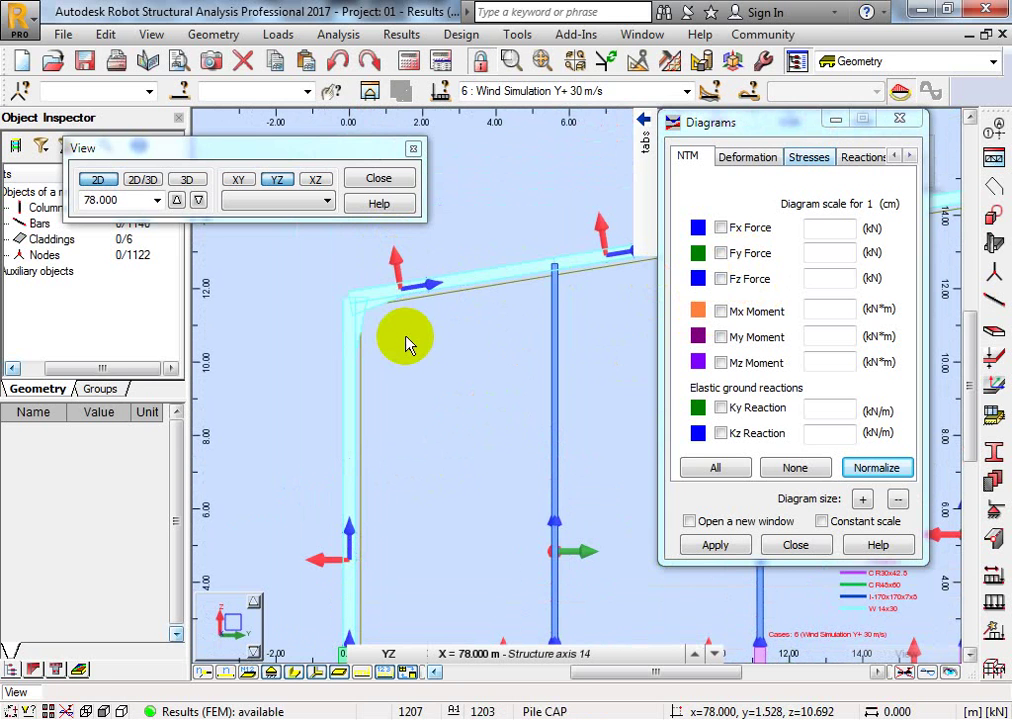
{"action": "middle_click_drag", "start_coordinate": [492, 445], "coordinate": [508, 368]}
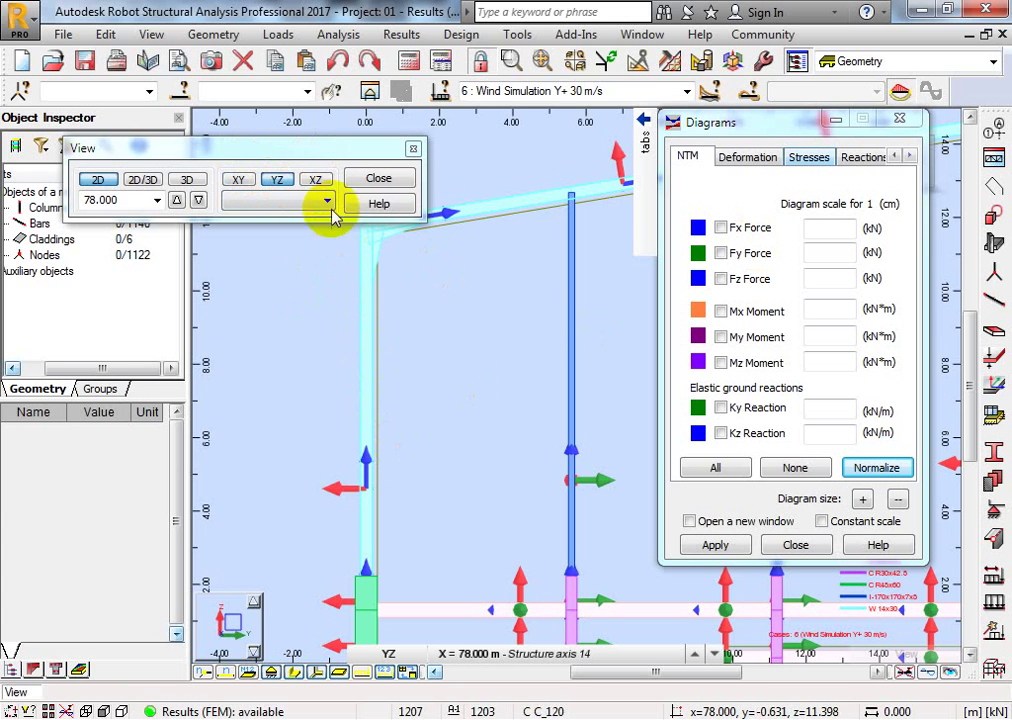
Switch to the 2D XZ view at Y = 56.000 m and examine the local axis directions on the column at X = 6 m.
{"action": "left_click", "coordinate": [316, 181]}
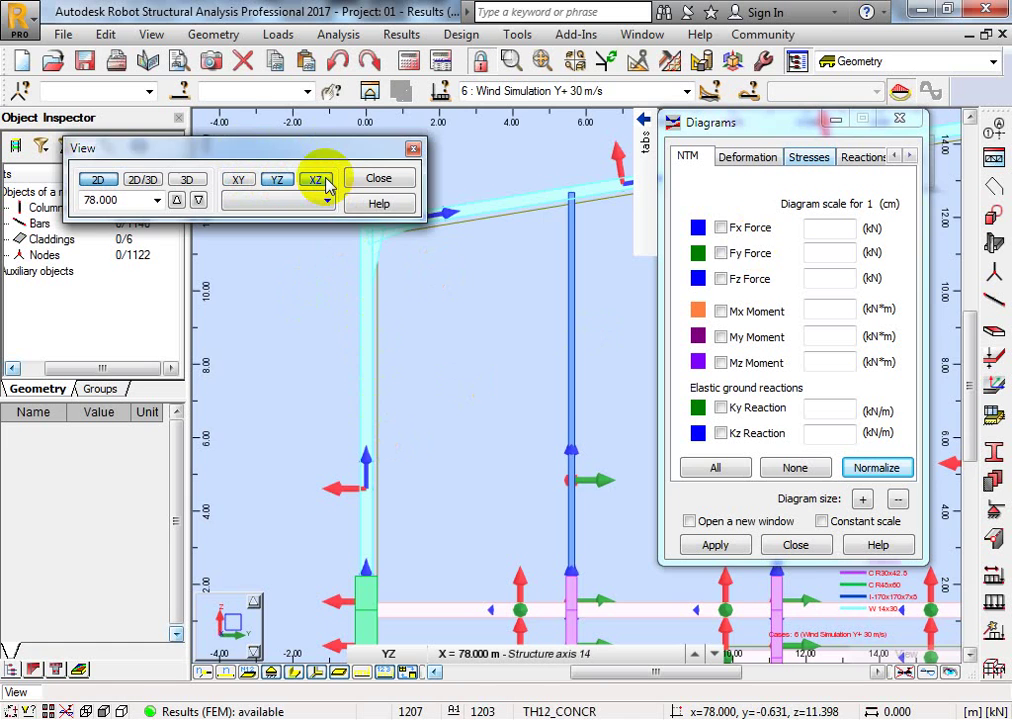
{"action": "scroll", "coordinate": [395, 361], "scroll_direction": "up", "scroll_amount": 6}
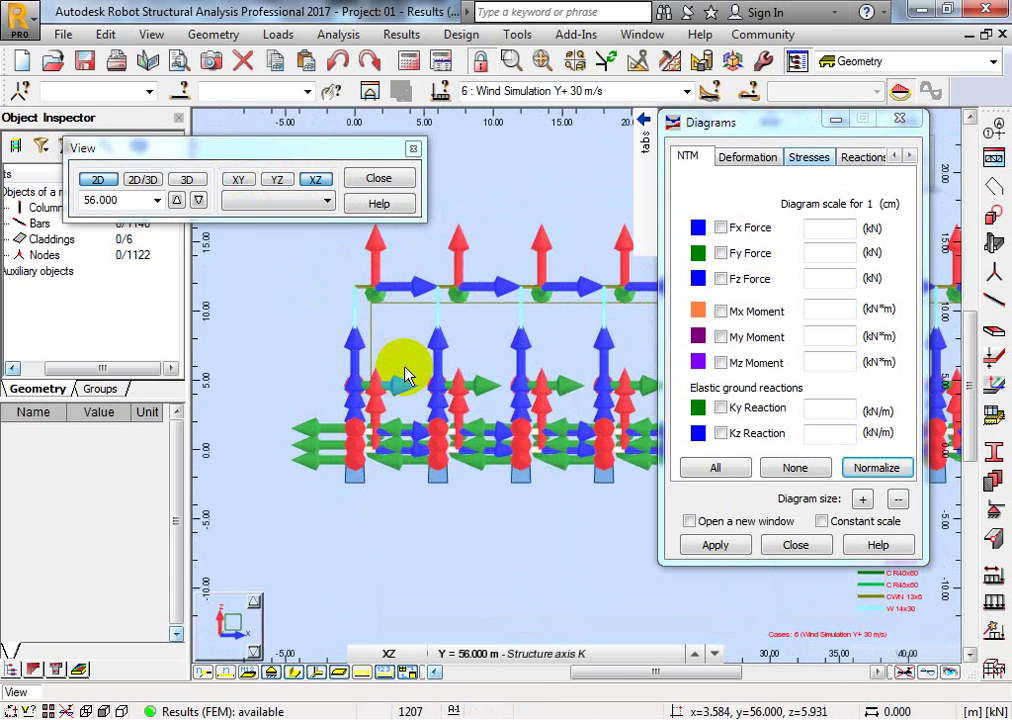
{"action": "left_click", "coordinate": [316, 671]}
{"action": "scroll", "coordinate": [479, 402], "scroll_direction": "up", "scroll_amount": 3}
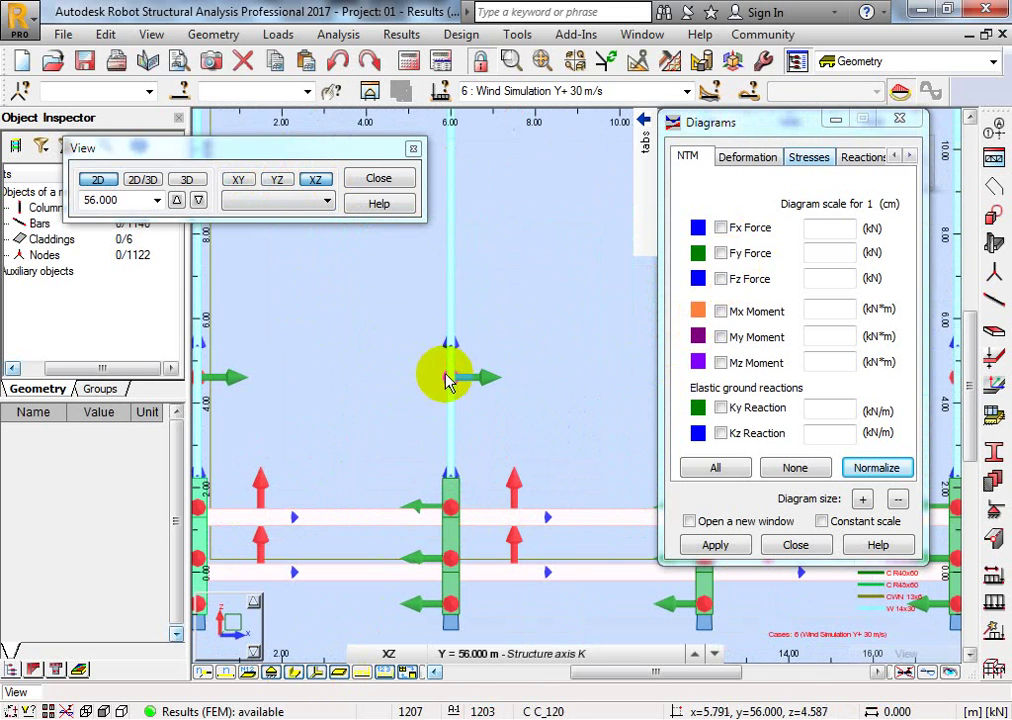
{"action": "left_click", "coordinate": [458, 365]}
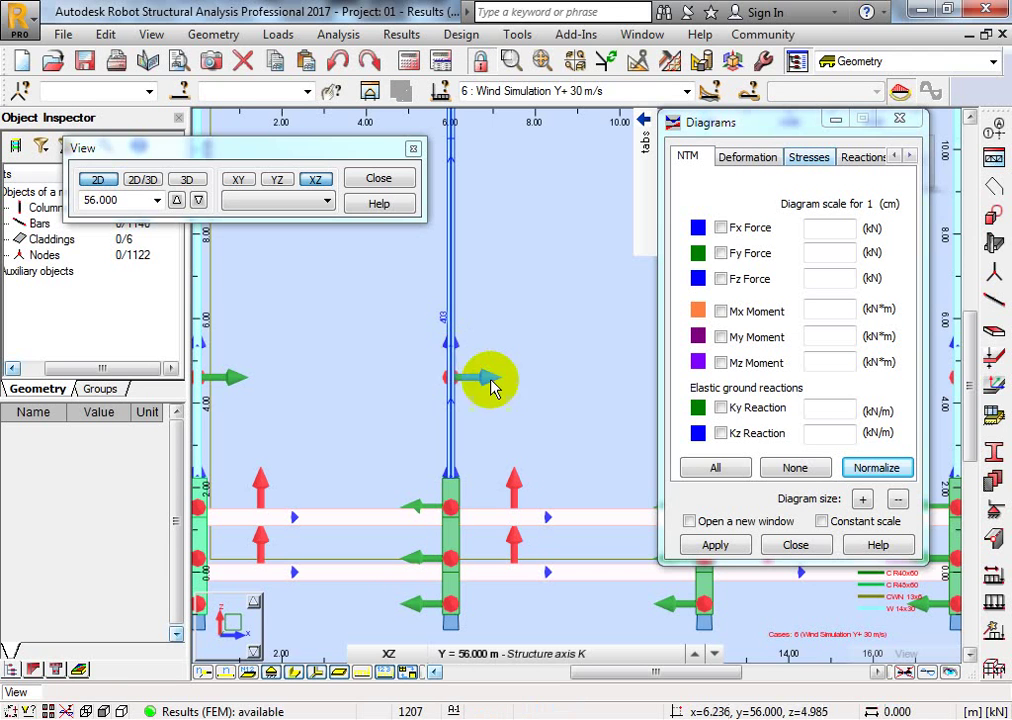
{"action": "scroll", "coordinate": [470, 370], "scroll_direction": "down", "scroll_amount": 3}
{"action": "scroll", "coordinate": [495, 260], "scroll_direction": "down", "scroll_amount": 1}
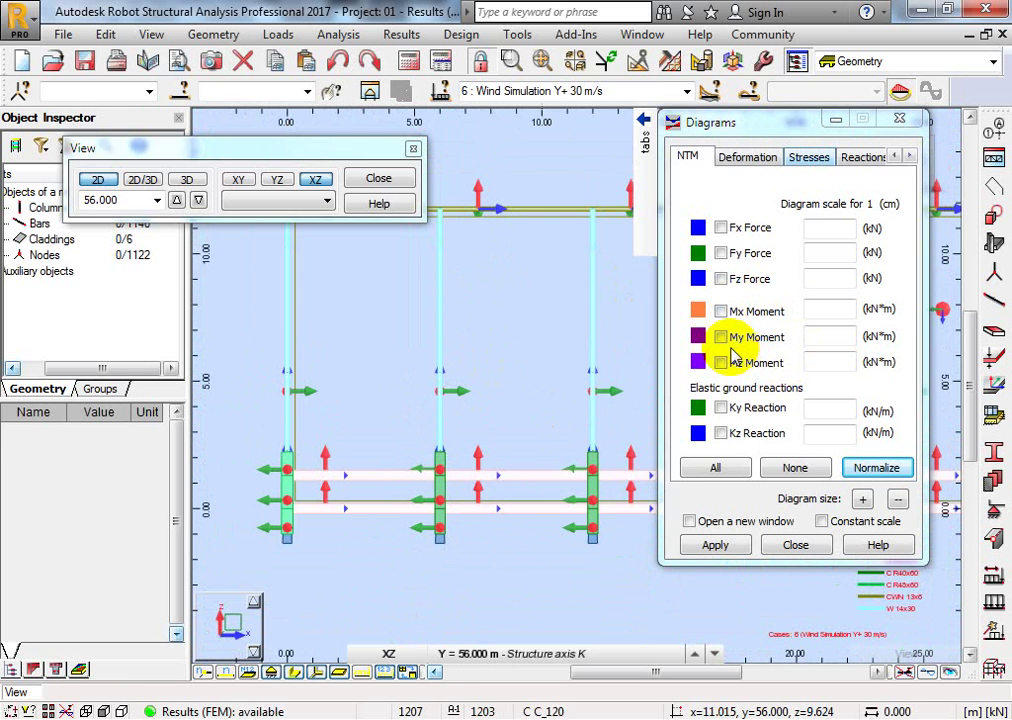
Return to the YZ view, hide the local coordinate systems and show the frame on structure axis 3 at X = 12.000 m.
{"action": "left_click", "coordinate": [290, 181]}
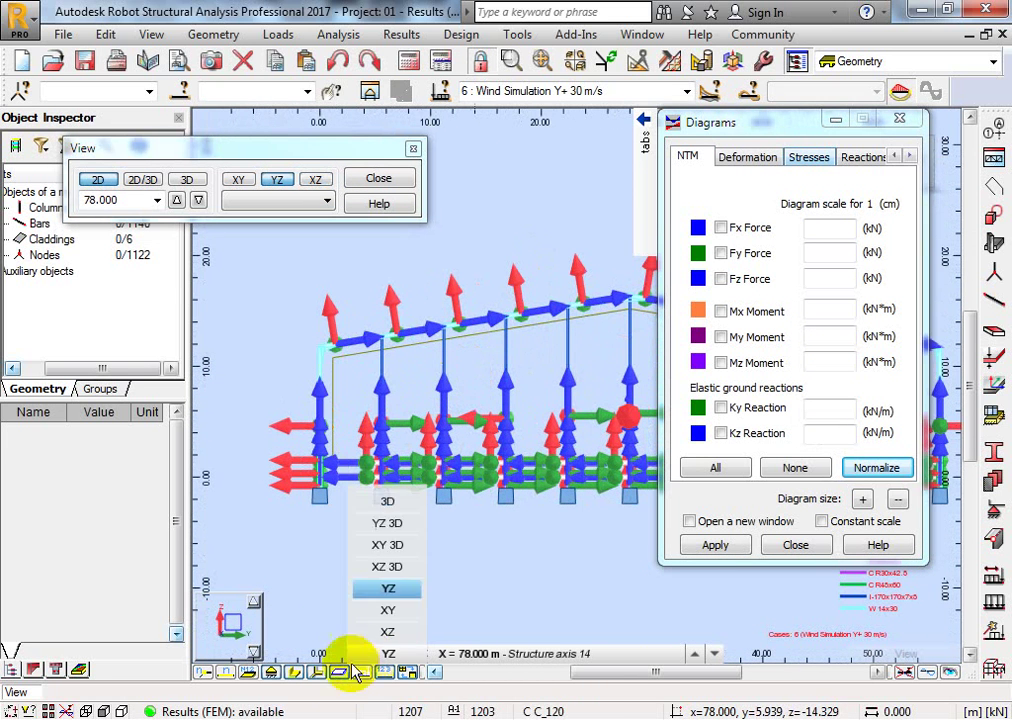
{"action": "left_click", "coordinate": [316, 675]}
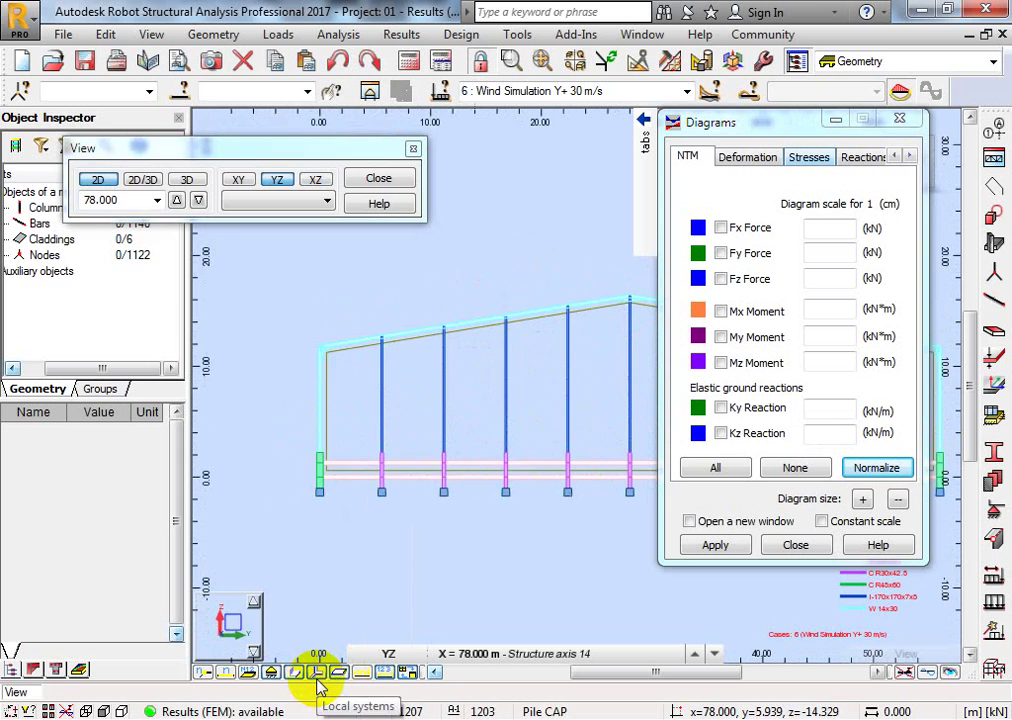
{"action": "left_click", "coordinate": [157, 200]}
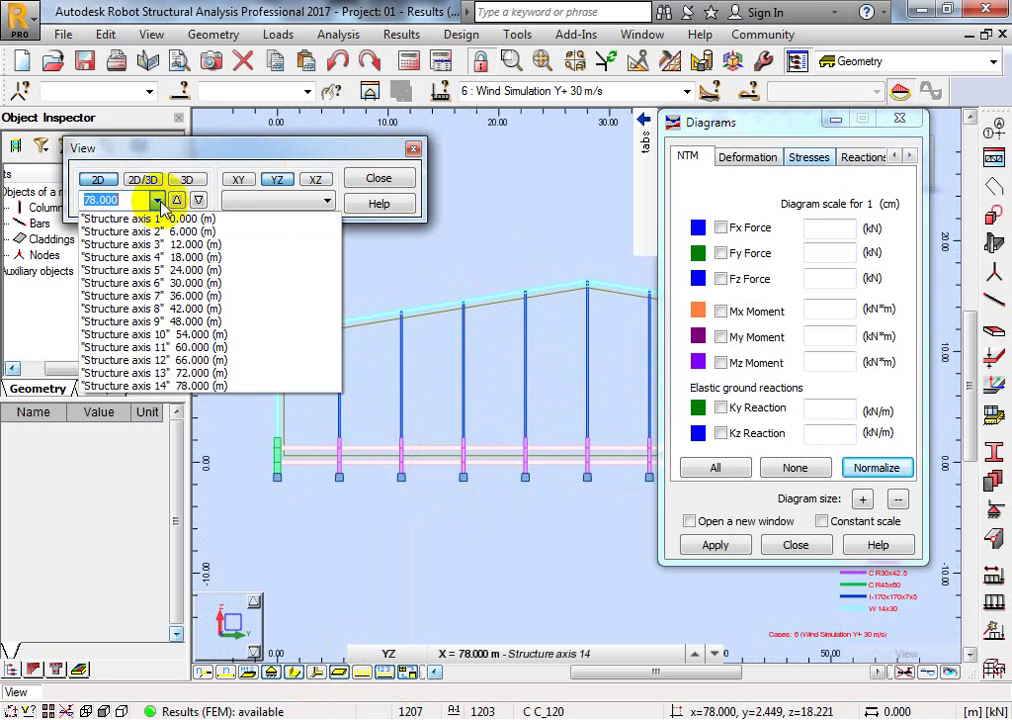
{"action": "left_click", "coordinate": [235, 244]}
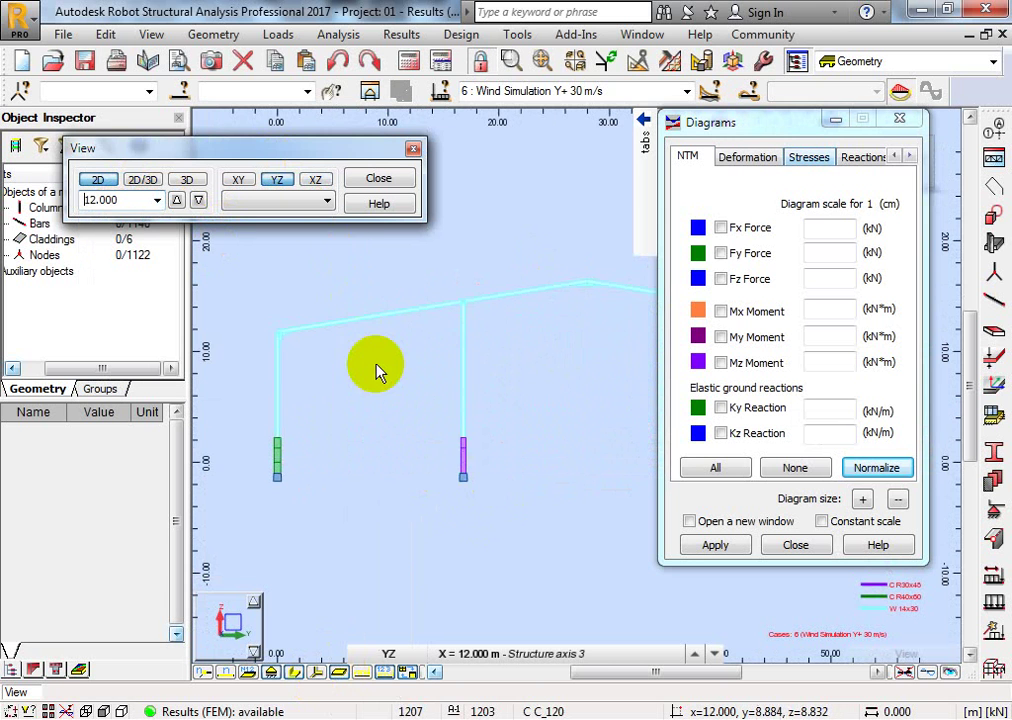
{"action": "scroll", "coordinate": [515, 368], "scroll_direction": "down", "scroll_amount": 3}
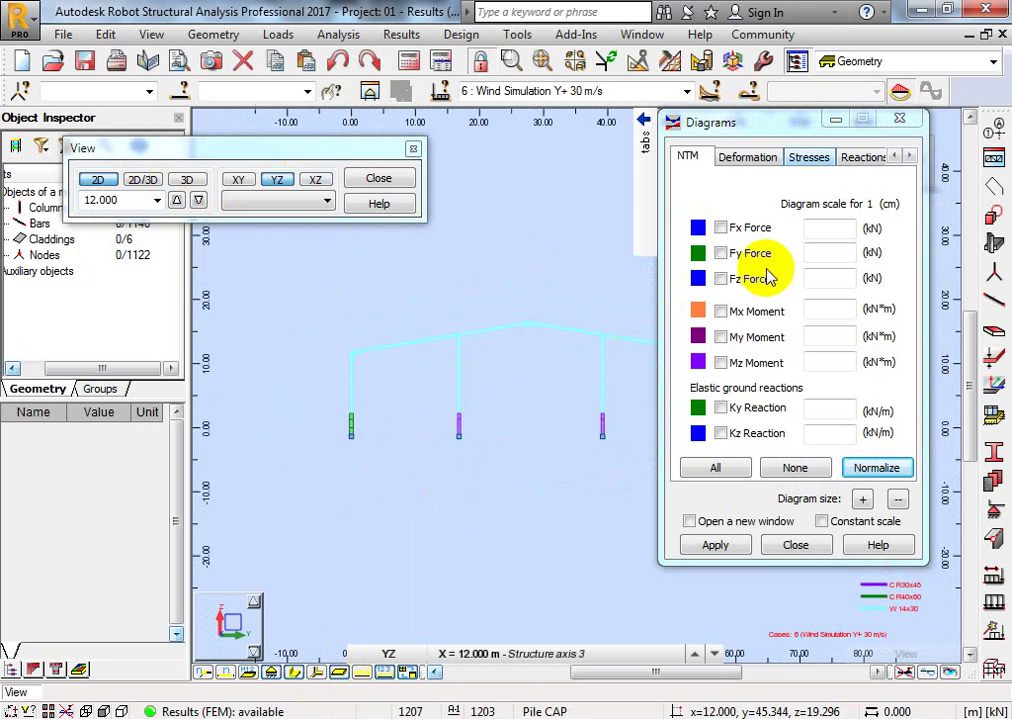
Display the normalized My Moment diagram on the frame and keep the diagram options clear of it.
{"action": "left_click", "coordinate": [721, 337]}
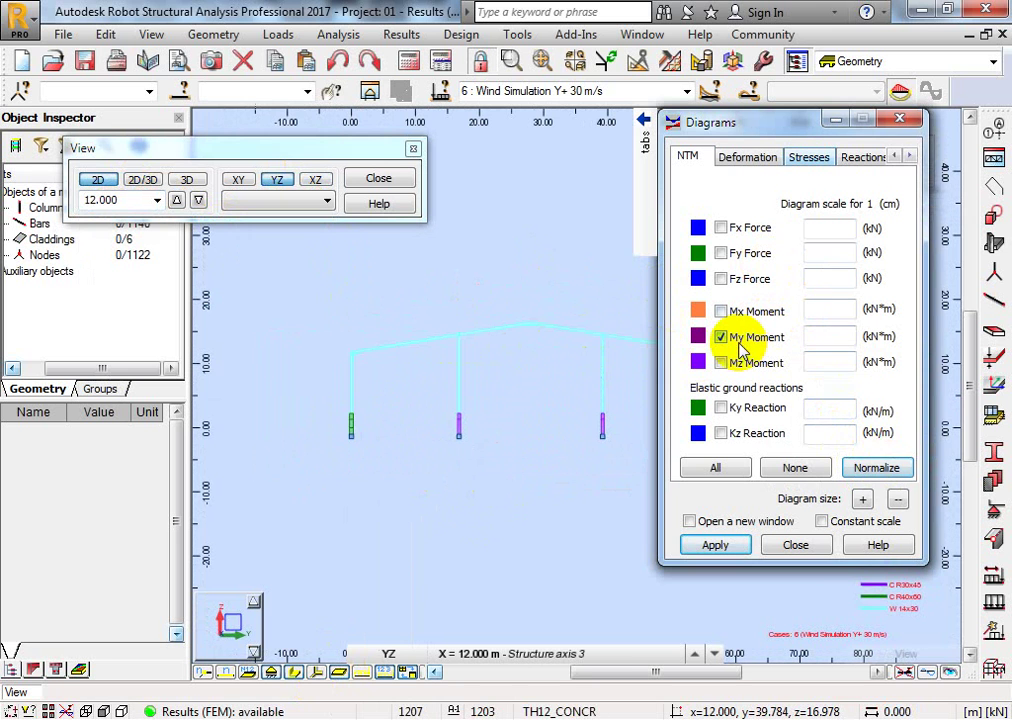
{"action": "left_click", "coordinate": [880, 467]}
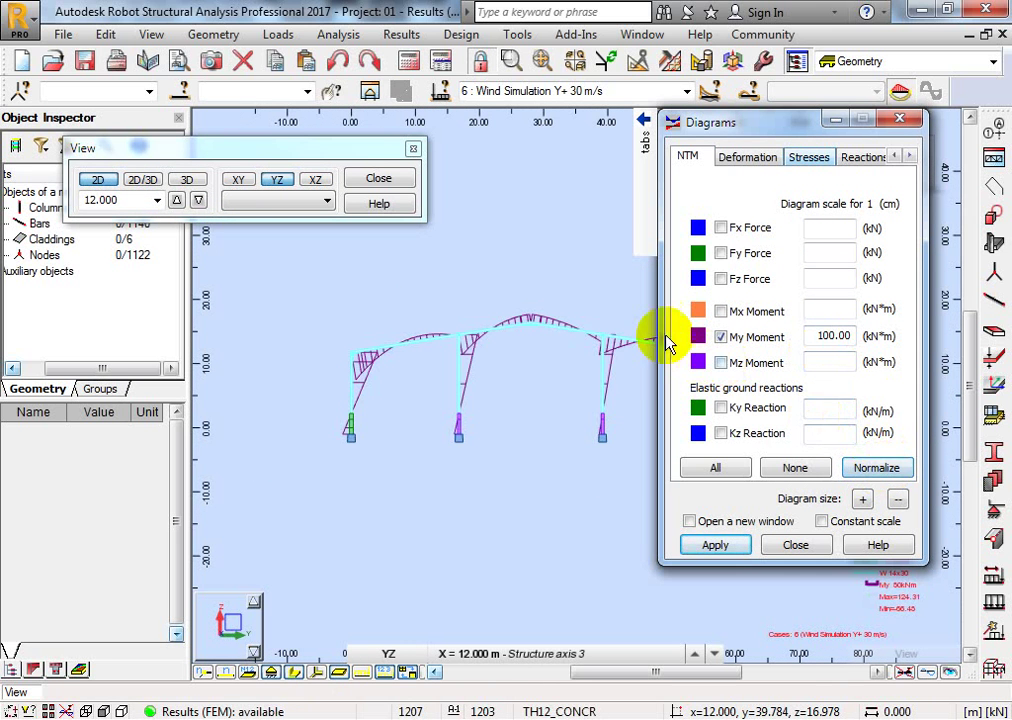
{"action": "left_click_drag", "start_coordinate": [766, 131], "coordinate": [827, 338]}
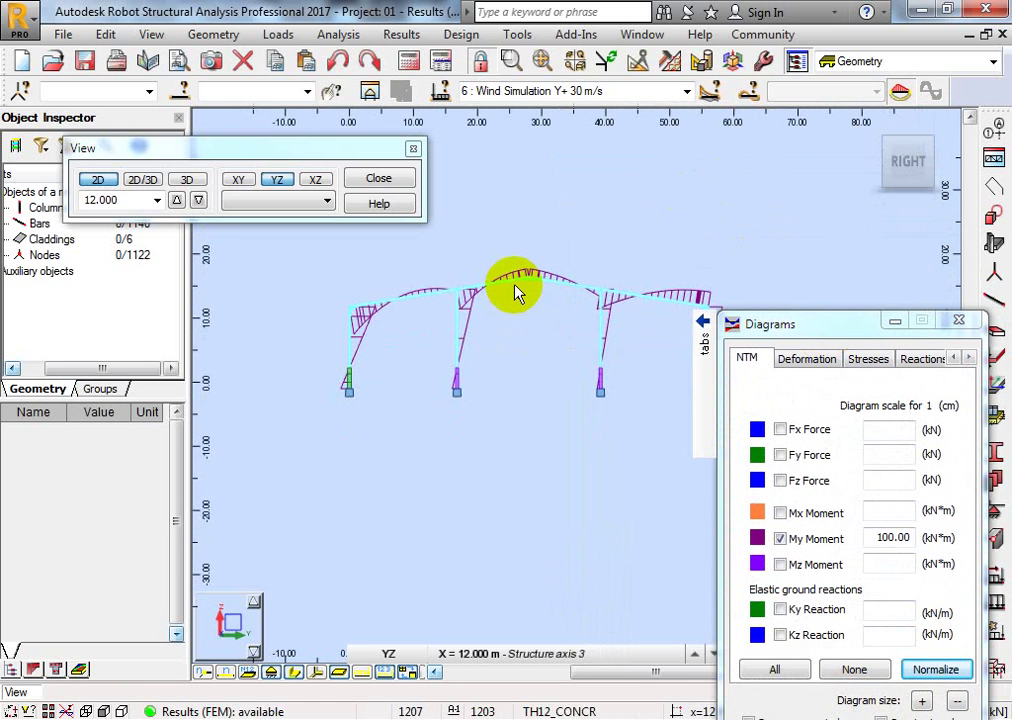
View the frame's My moment diagrams for load cases 1: SW, 2: SDL and 3: Lr in turn.
{"action": "left_click", "coordinate": [683, 91]}
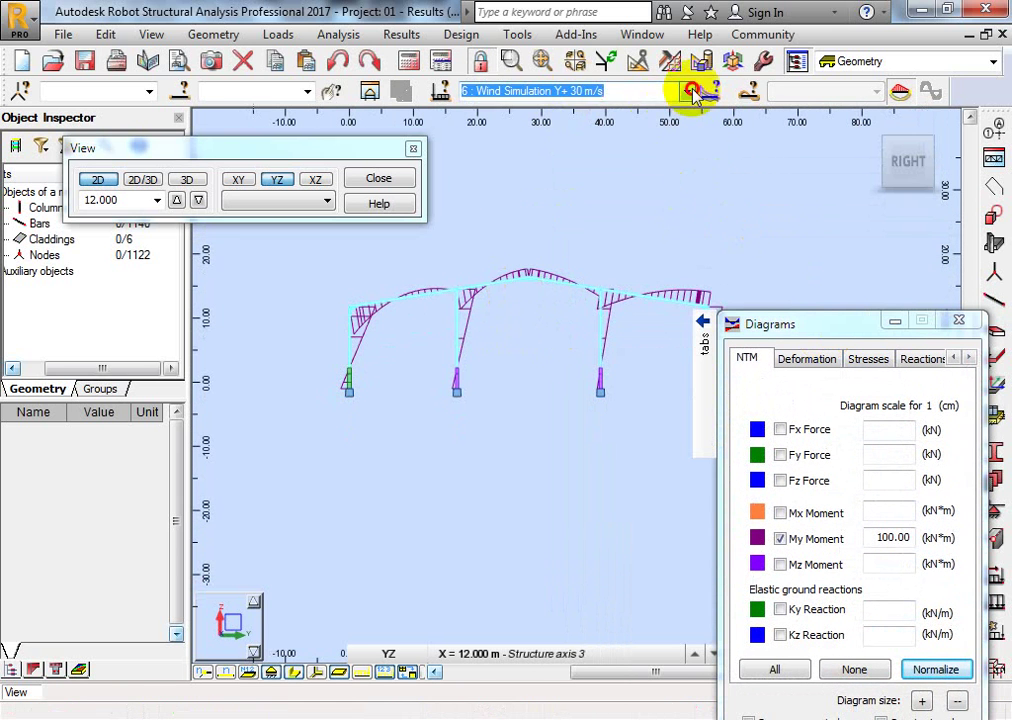
{"action": "left_click", "coordinate": [600, 109]}
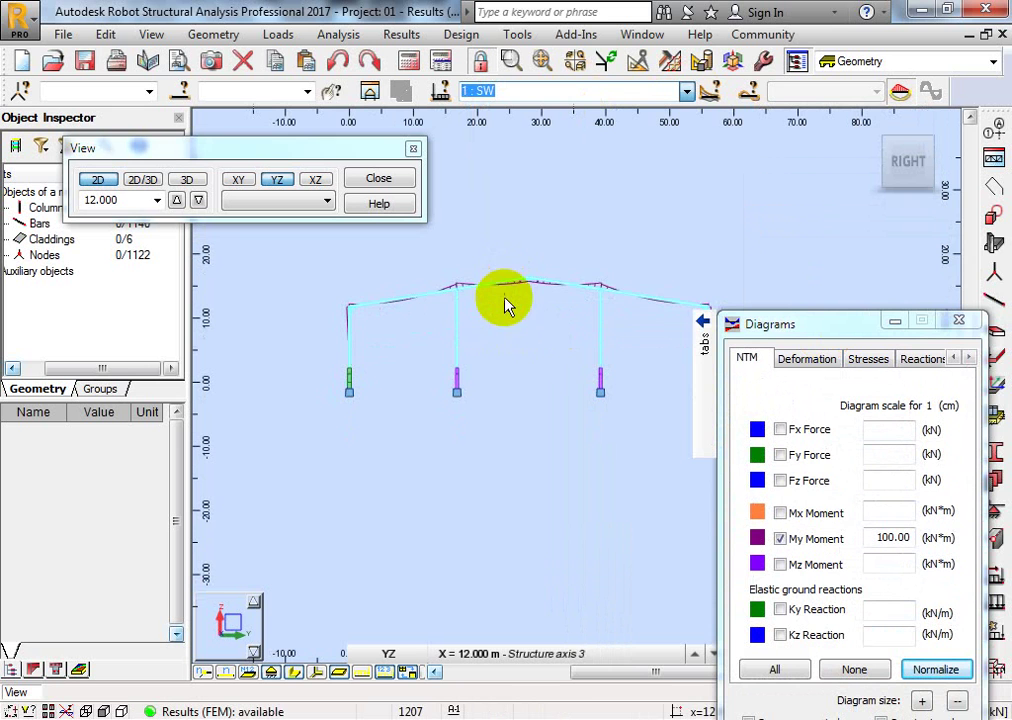
{"action": "left_click_drag", "start_coordinate": [815, 323], "coordinate": [840, 242]}
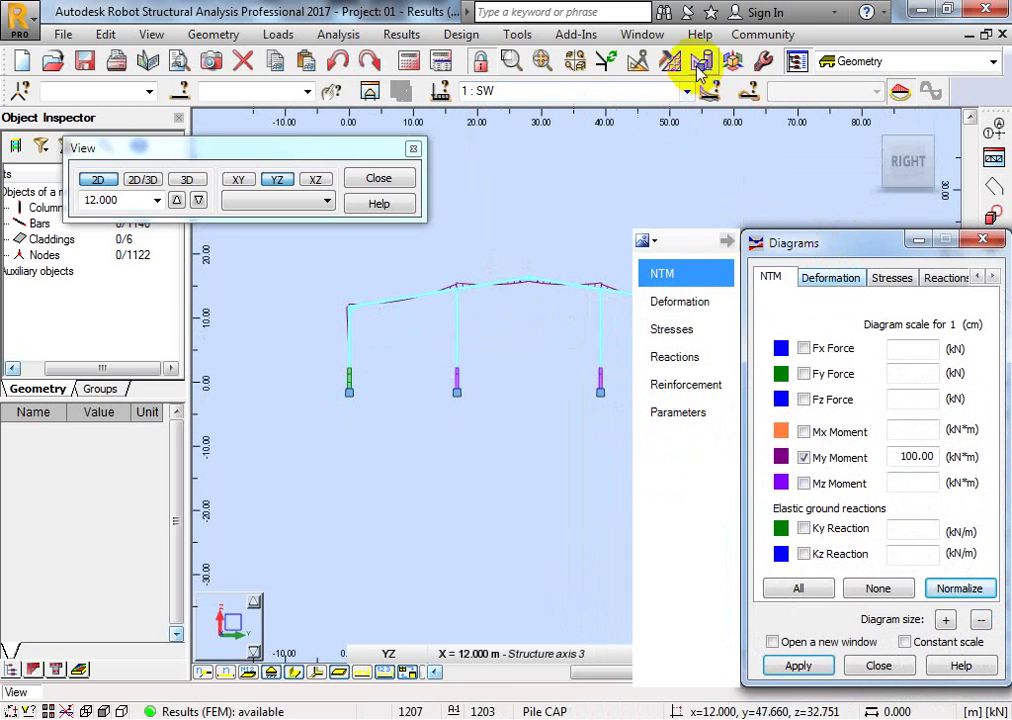
{"action": "left_click", "coordinate": [686, 91]}
{"action": "left_click", "coordinate": [610, 121]}
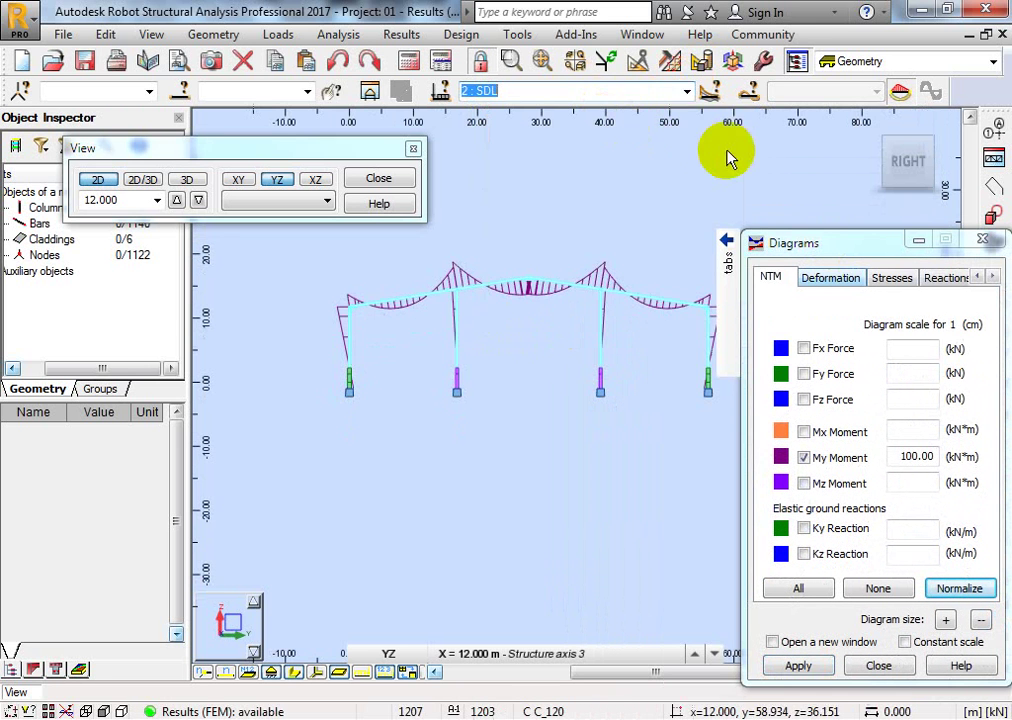
{"action": "left_click", "coordinate": [686, 92]}
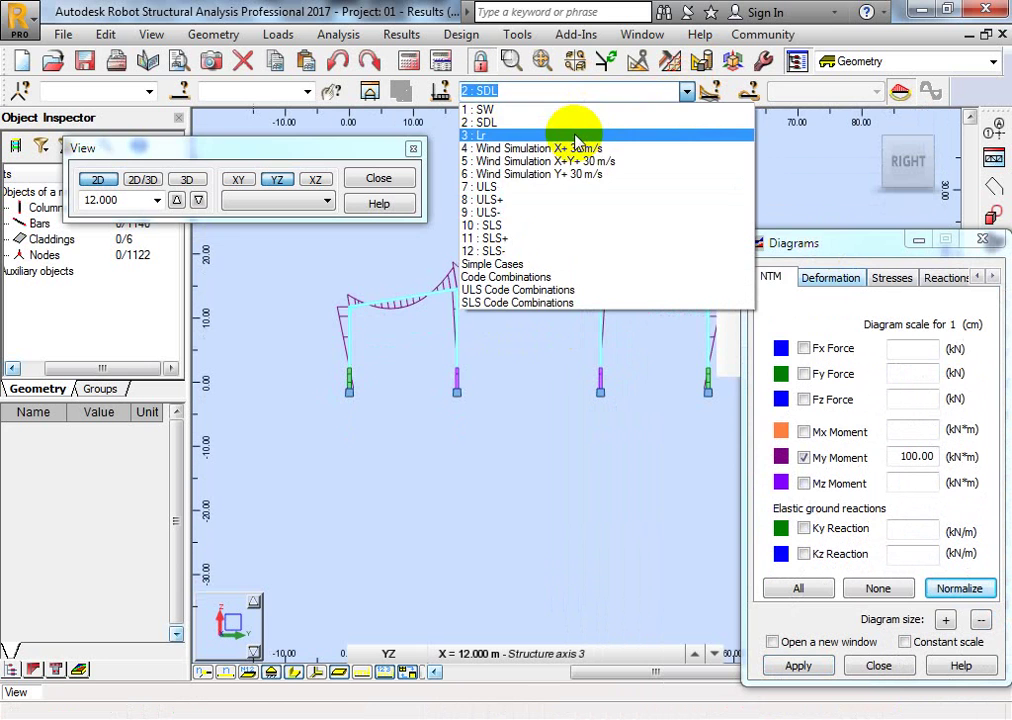
{"action": "left_click", "coordinate": [575, 137]}
{"action": "left_click_drag", "start_coordinate": [789, 240], "coordinate": [719, 156]}
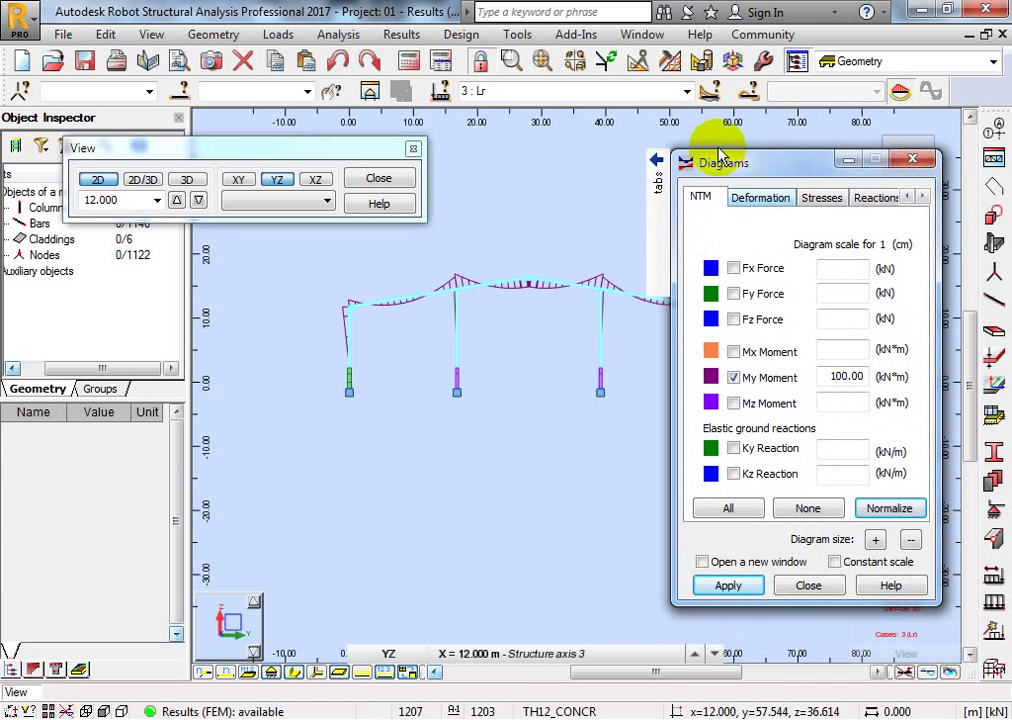
Compare the My moment diagrams of combinations 7: ULS, 8: ULS+ and 9: ULS-, keeping 9: ULS- as the displayed case.
{"action": "left_click", "coordinate": [686, 92]}
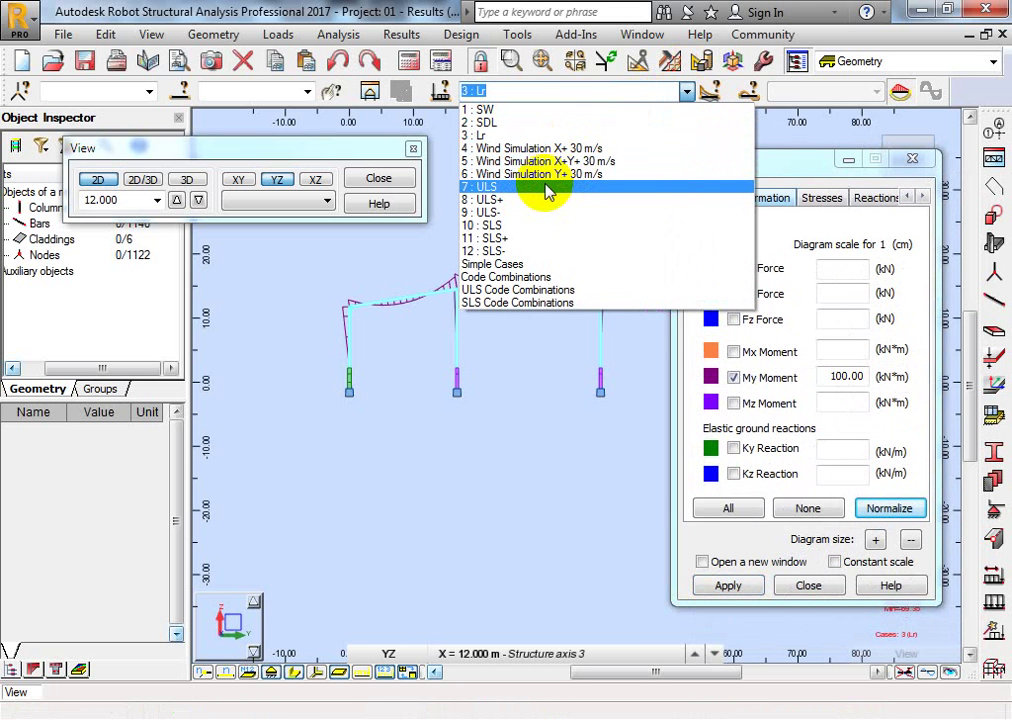
{"action": "left_click", "coordinate": [548, 188]}
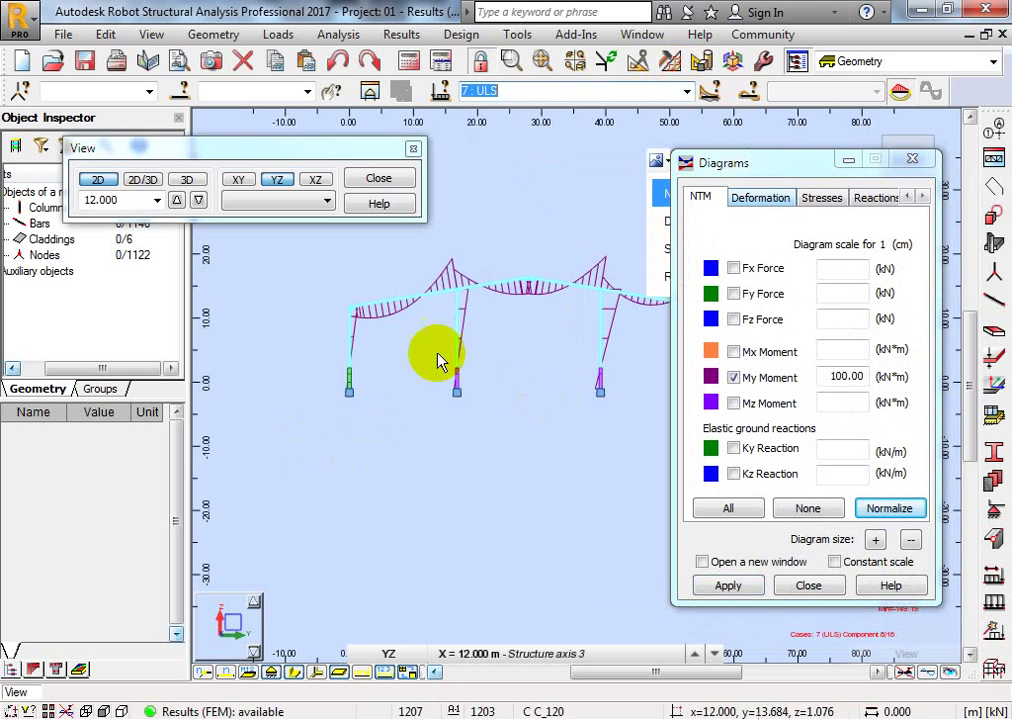
{"action": "left_click", "coordinate": [686, 92]}
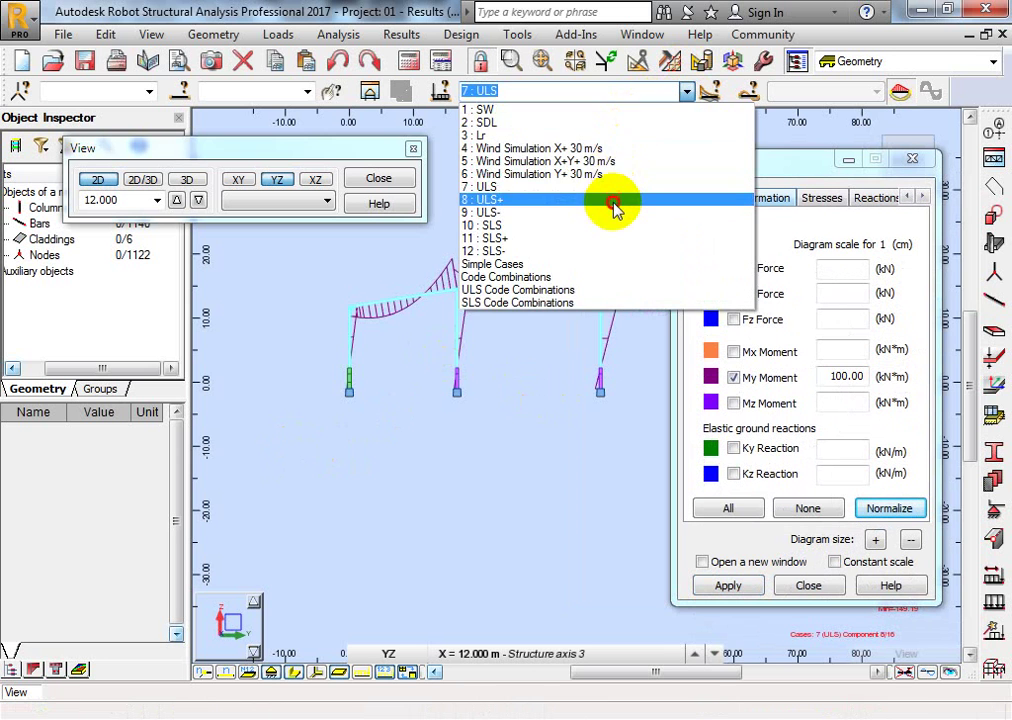
{"action": "left_click", "coordinate": [613, 204]}
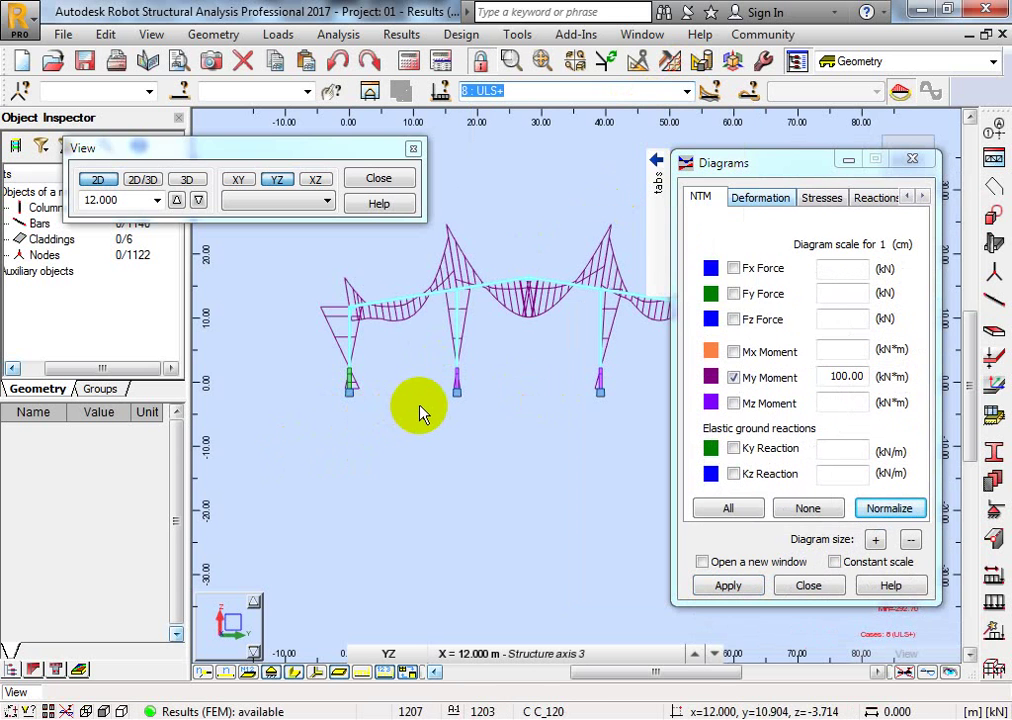
{"action": "left_click", "coordinate": [686, 92]}
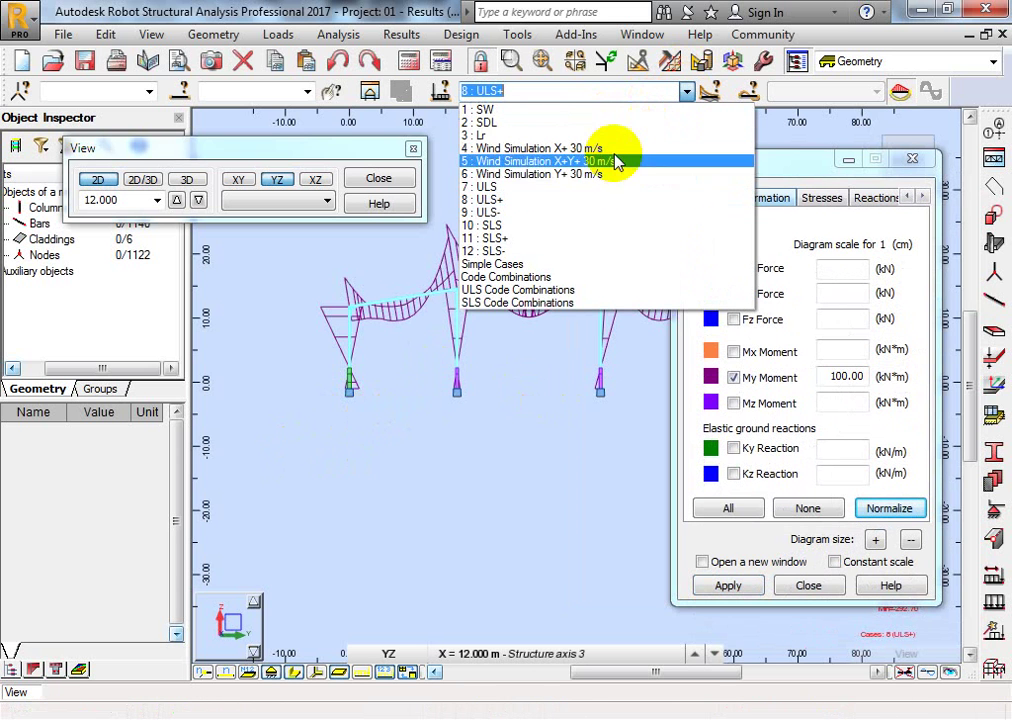
{"action": "left_click", "coordinate": [592, 212]}
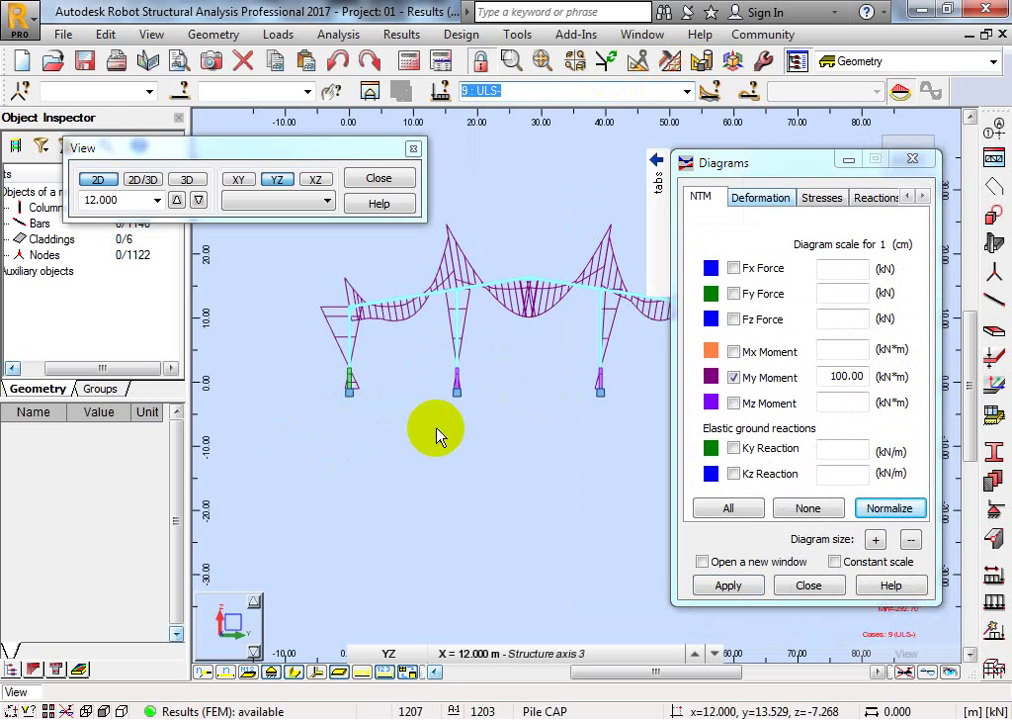
{"action": "right_click", "coordinate": [528, 243]}
{"action": "left_click", "coordinate": [522, 244]}
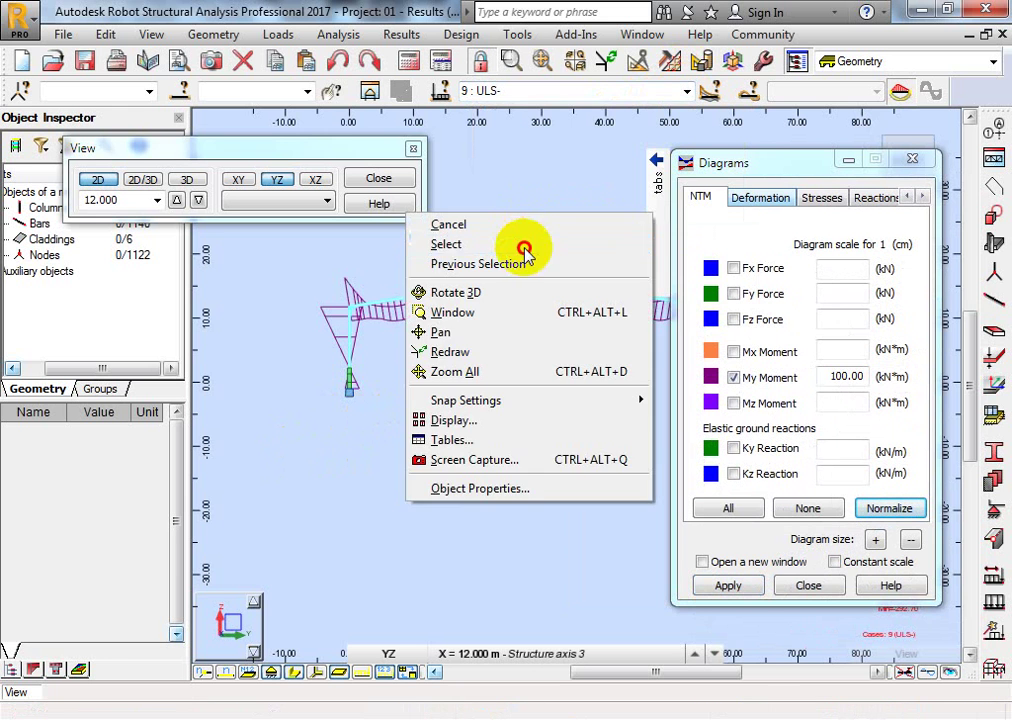
{"action": "scroll", "coordinate": [532, 347], "scroll_direction": "down", "scroll_amount": 2}
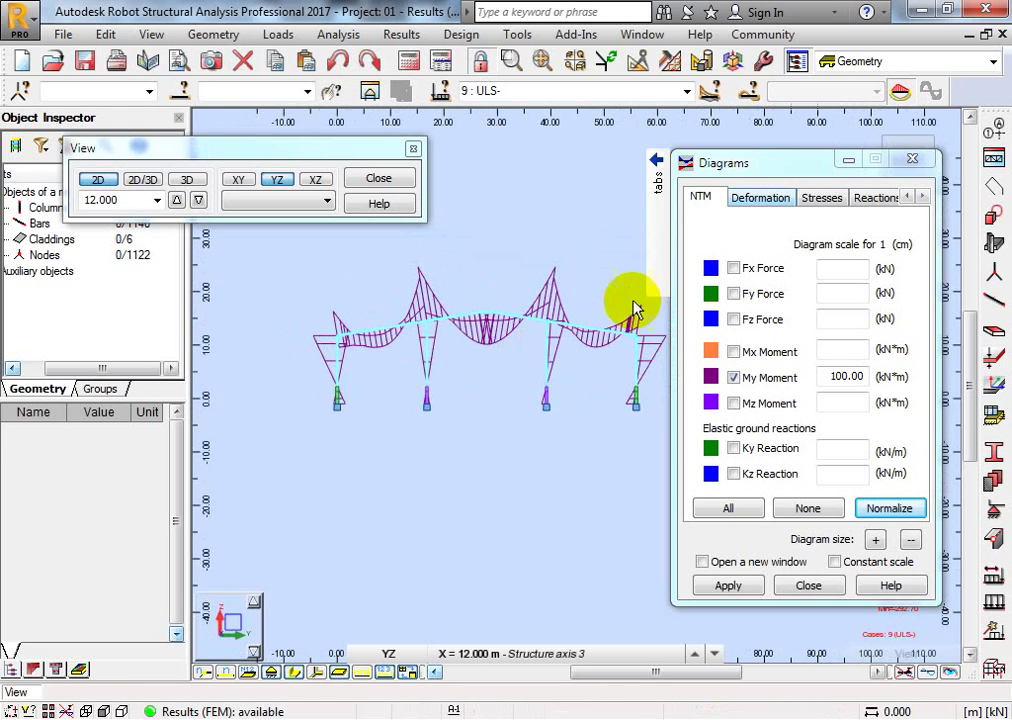
Show the local extreme values on the My diagrams as labels, and switch the diagram description to text.
{"action": "mouse_move", "coordinate": [655, 190]}
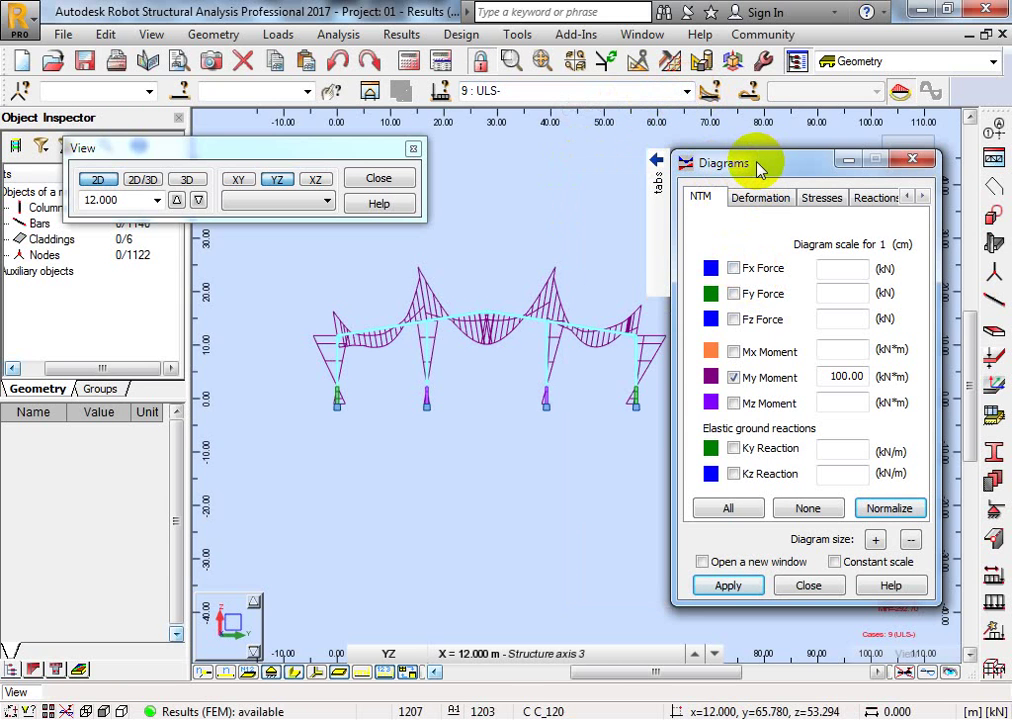
{"action": "mouse_move", "coordinate": [657, 165]}
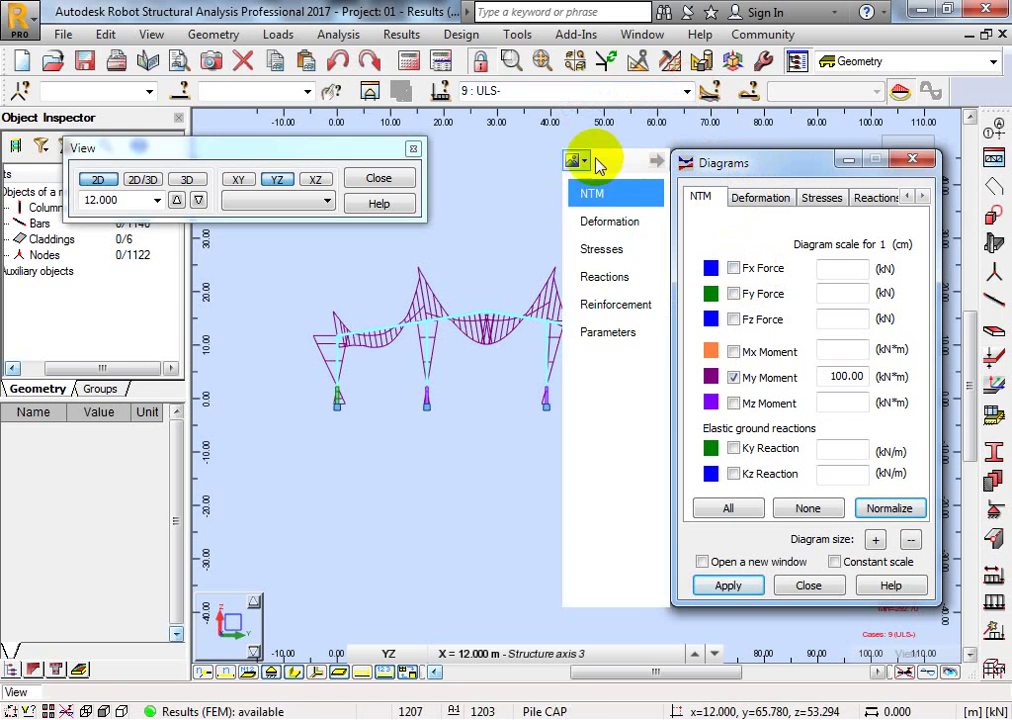
{"action": "left_click", "coordinate": [596, 334]}
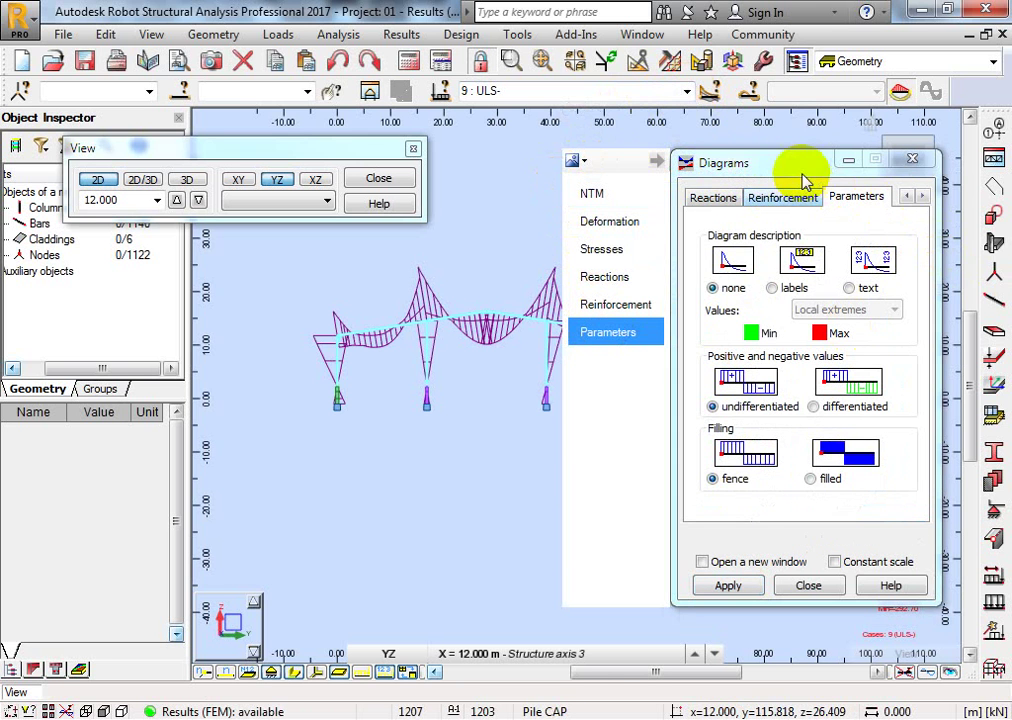
{"action": "left_click_drag", "start_coordinate": [797, 172], "coordinate": [813, 137]}
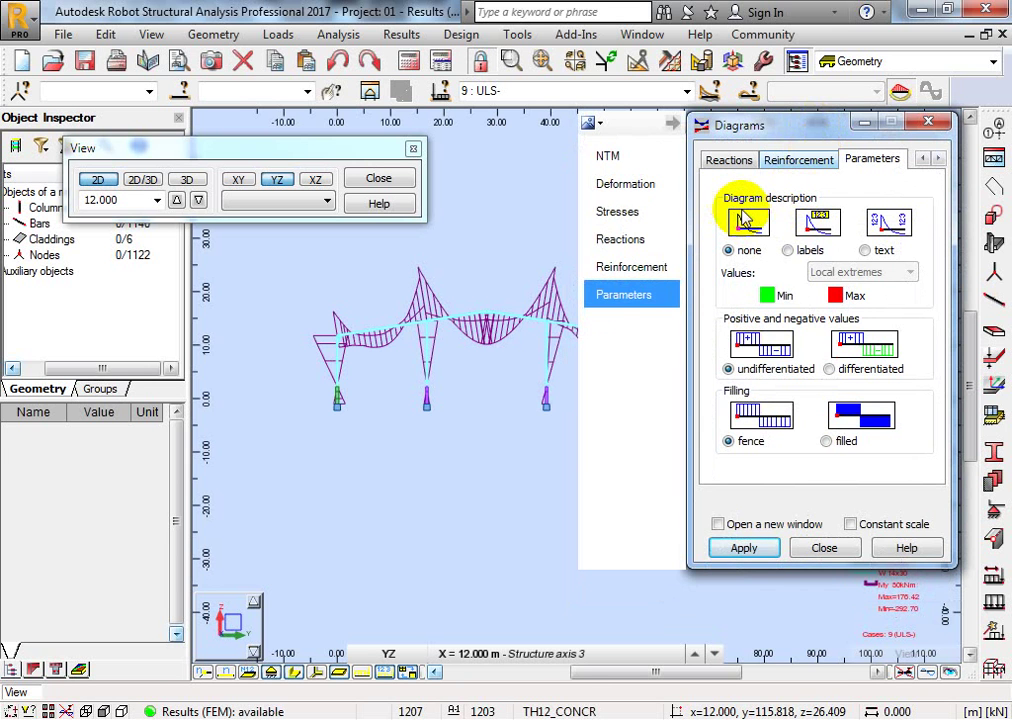
{"action": "left_click", "coordinate": [810, 252]}
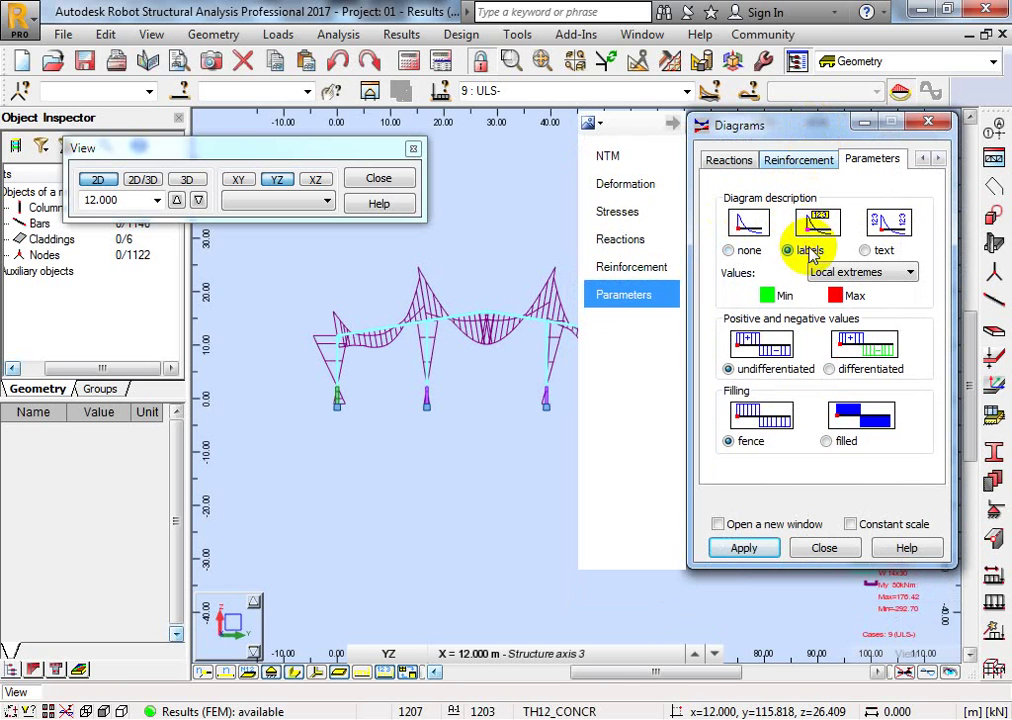
{"action": "left_click", "coordinate": [758, 547]}
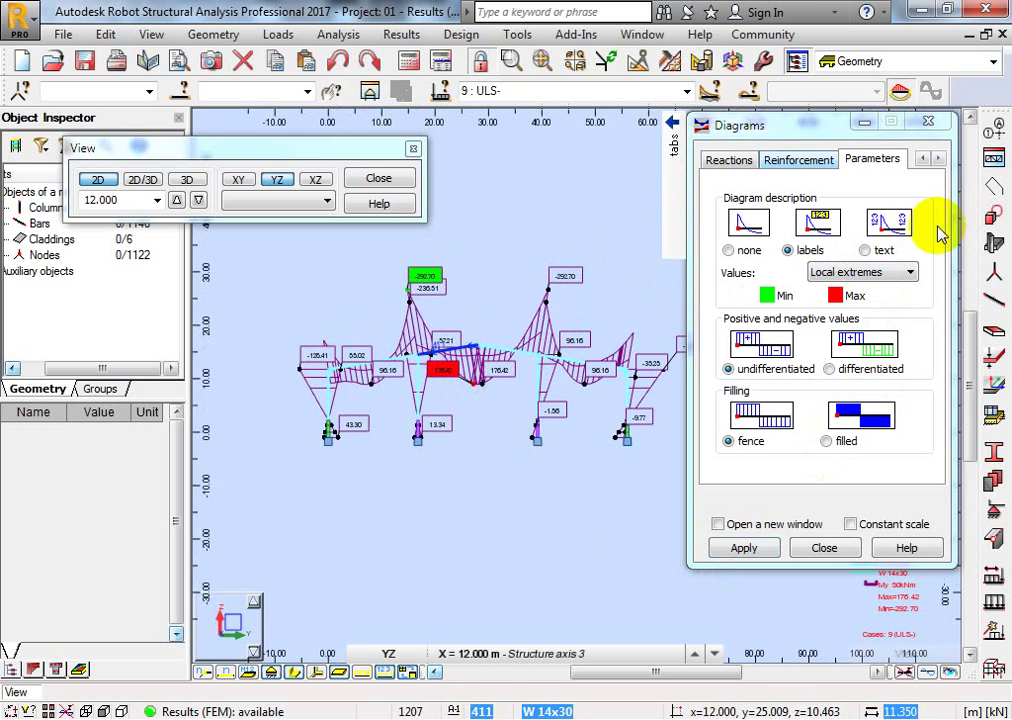
{"action": "left_click", "coordinate": [864, 250]}
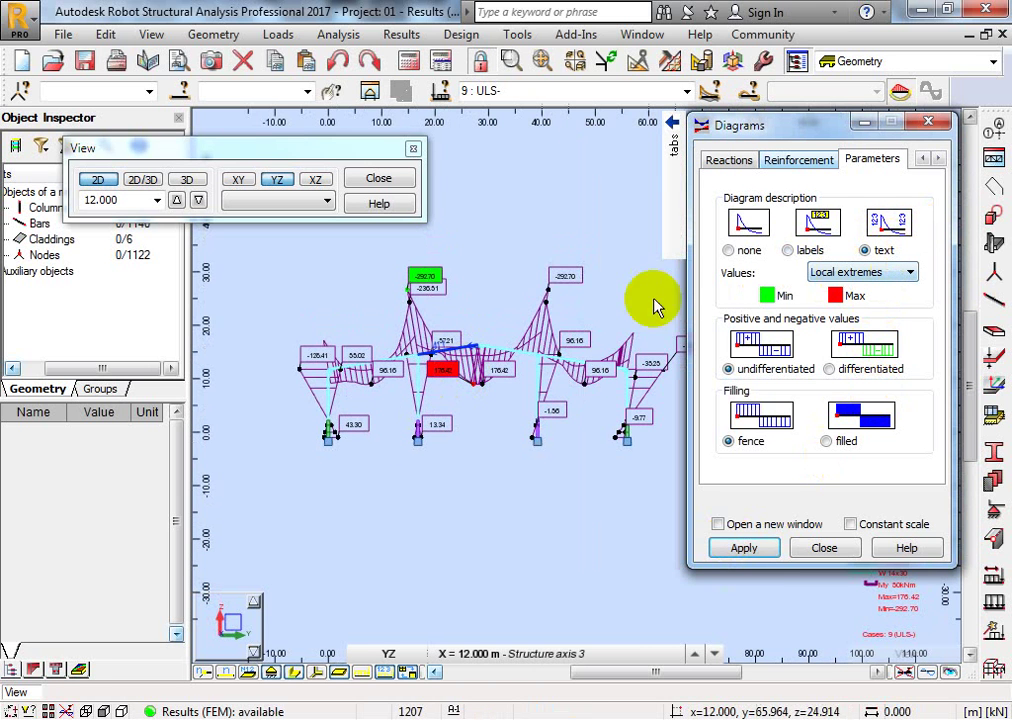
{"action": "left_click", "coordinate": [773, 545]}
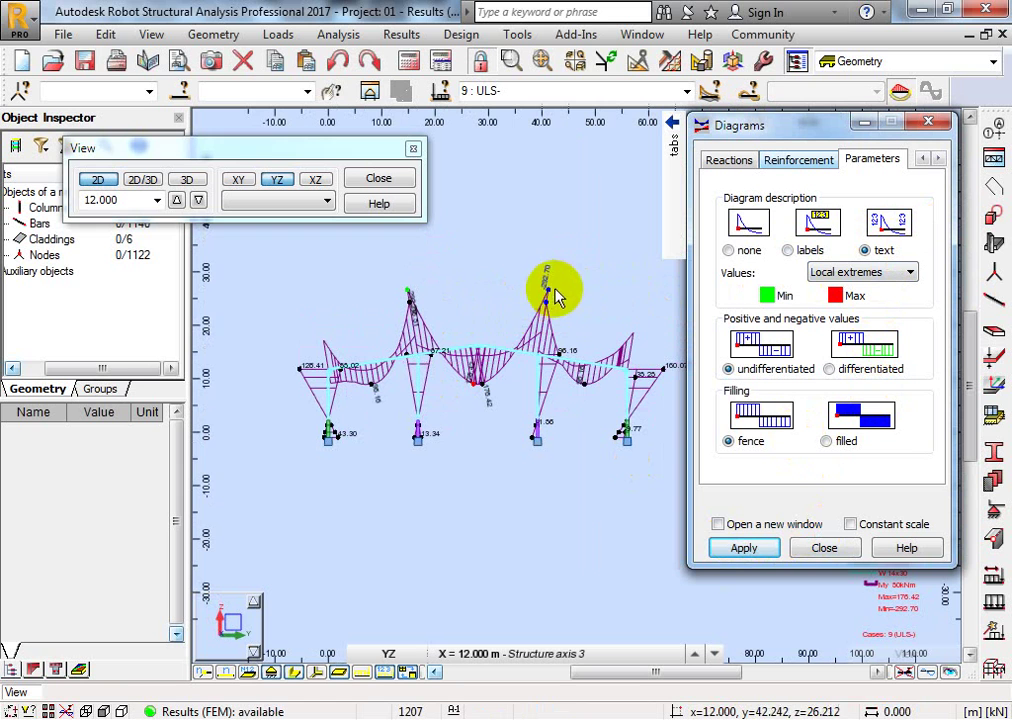
Switch the diagram description to labels and enlarge the display symbol size, trying 40 and settling on 50.
{"action": "left_click", "coordinate": [805, 252]}
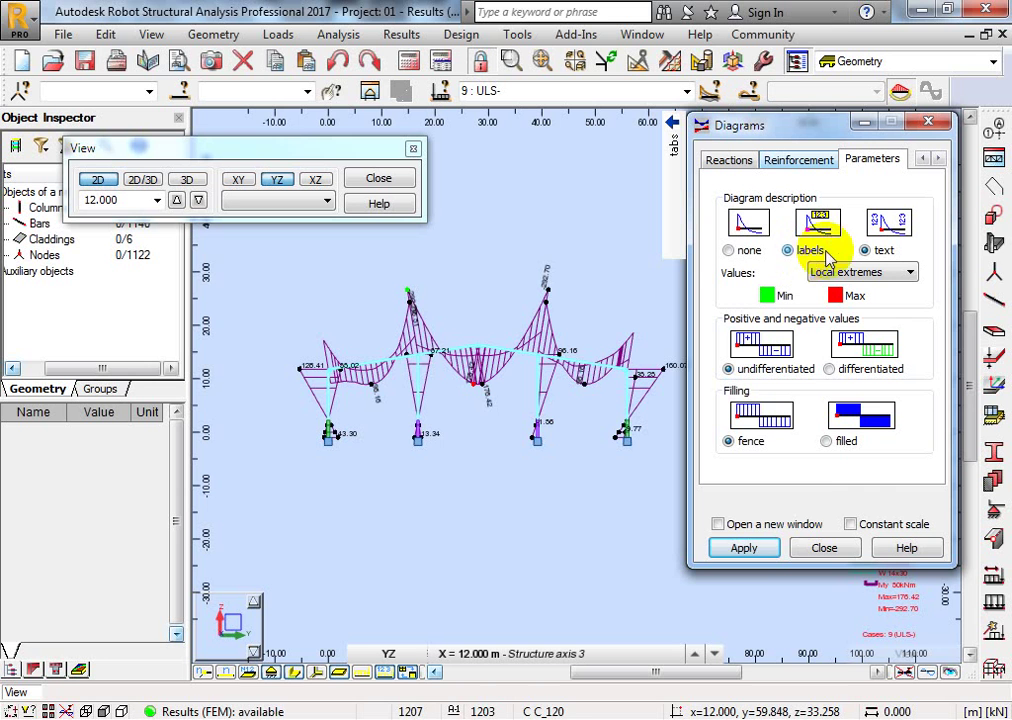
{"action": "left_click", "coordinate": [745, 548]}
{"action": "right_click", "coordinate": [378, 193]}
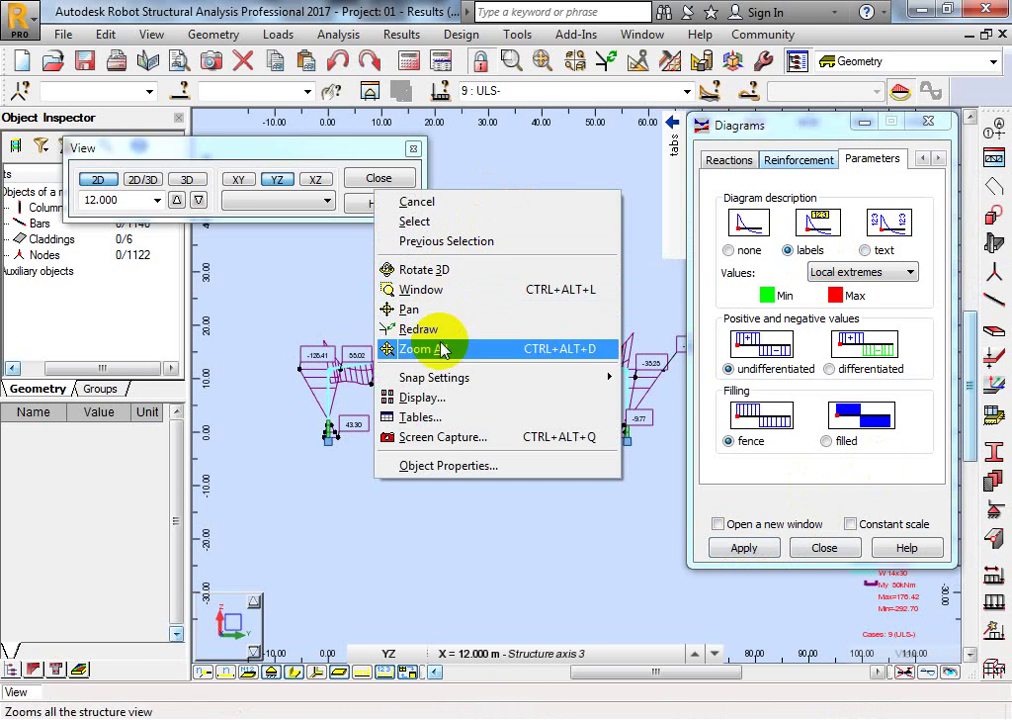
{"action": "left_click", "coordinate": [425, 398]}
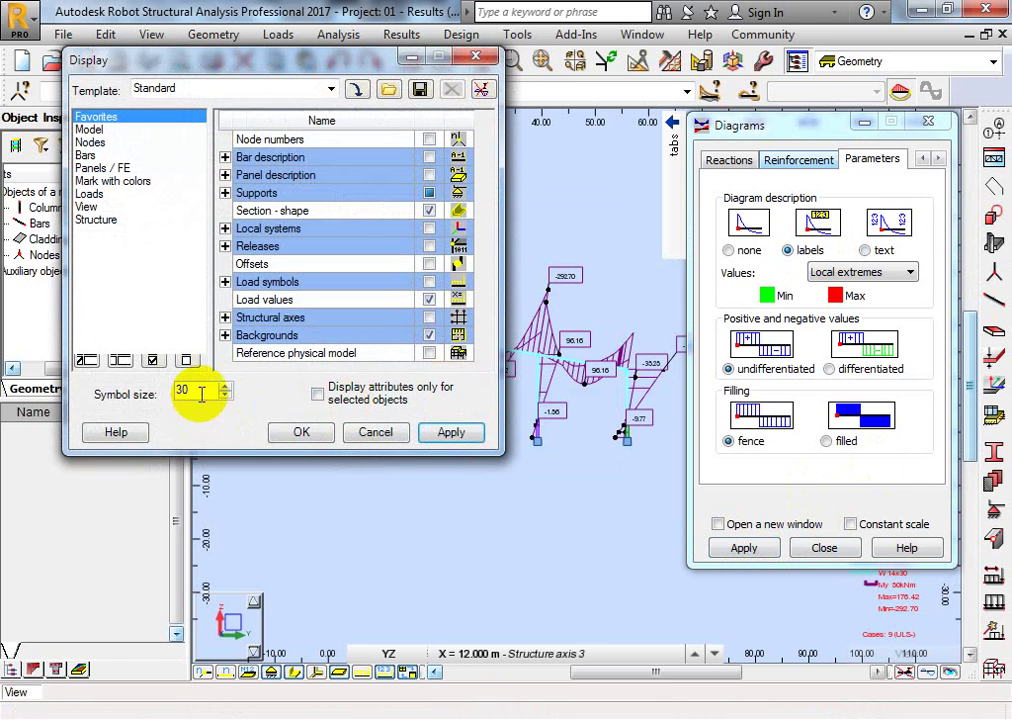
{"action": "left_click_drag", "start_coordinate": [201, 393], "coordinate": [136, 393]}
{"action": "type", "text": "40"}
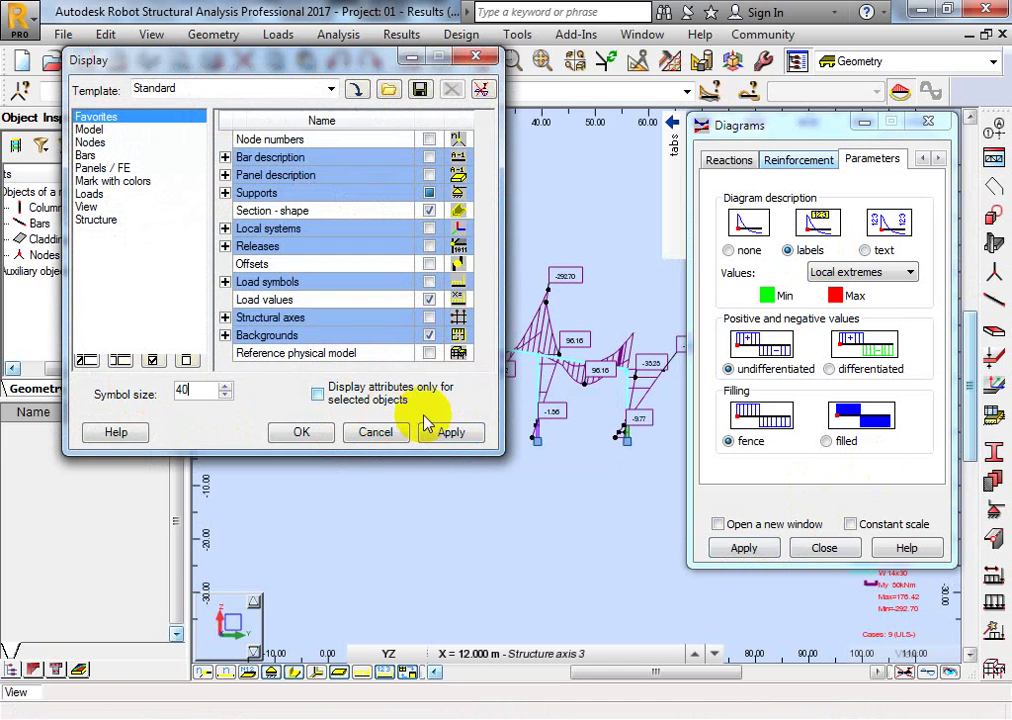
{"action": "left_click", "coordinate": [452, 436]}
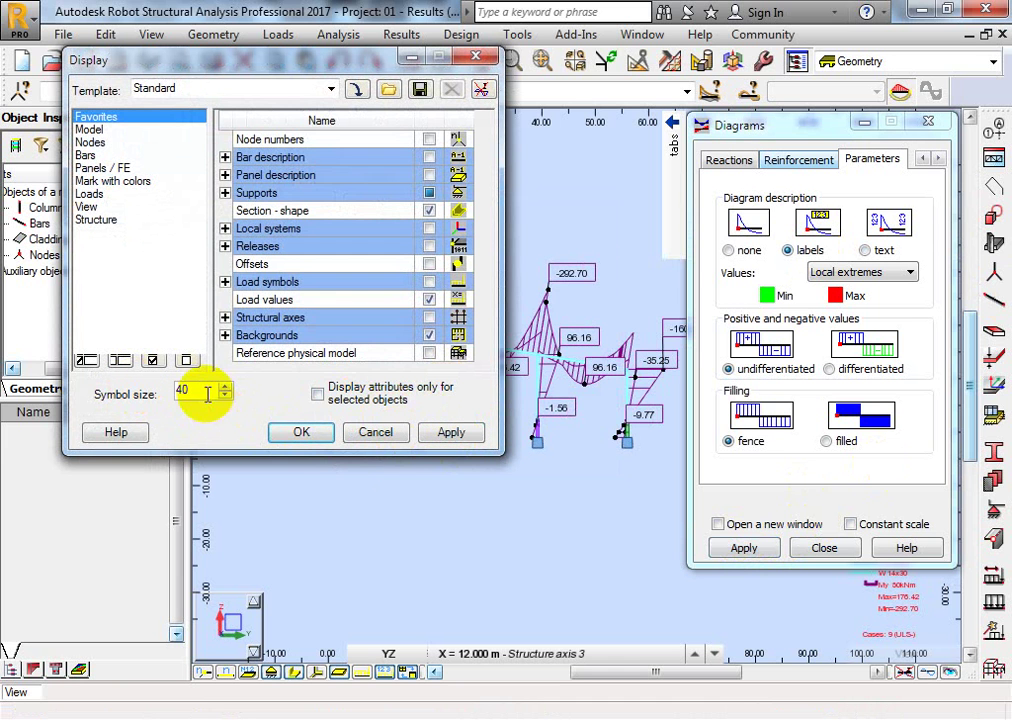
{"action": "left_click_drag", "start_coordinate": [205, 393], "coordinate": [153, 396]}
{"action": "type", "text": "50"}
{"action": "left_click", "coordinate": [452, 433]}
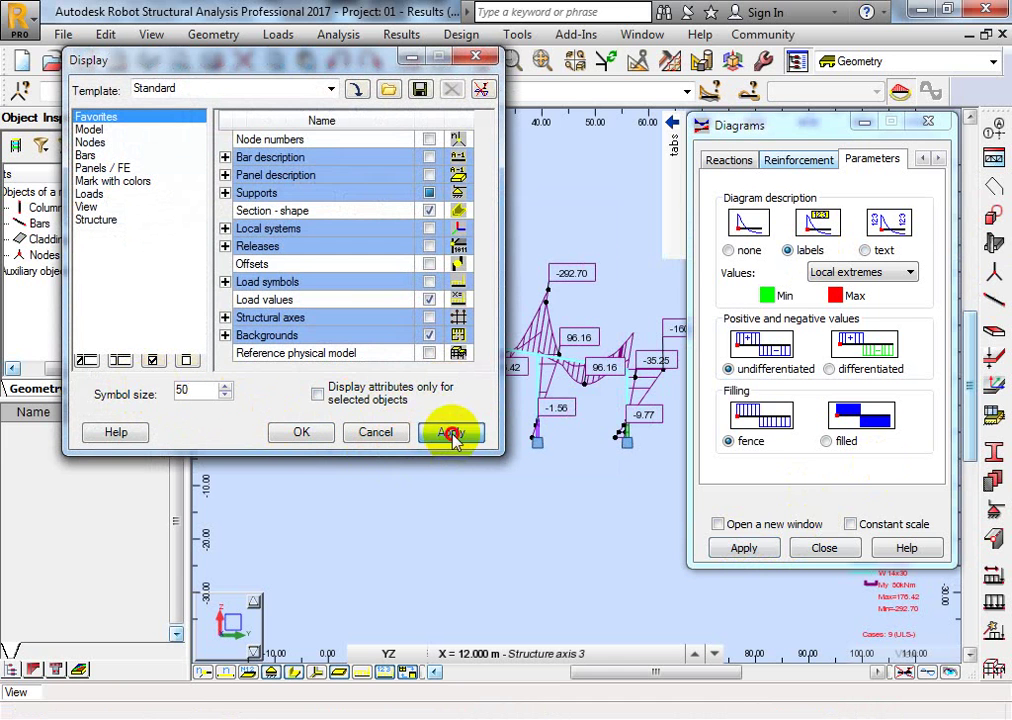
{"action": "left_click", "coordinate": [318, 432]}
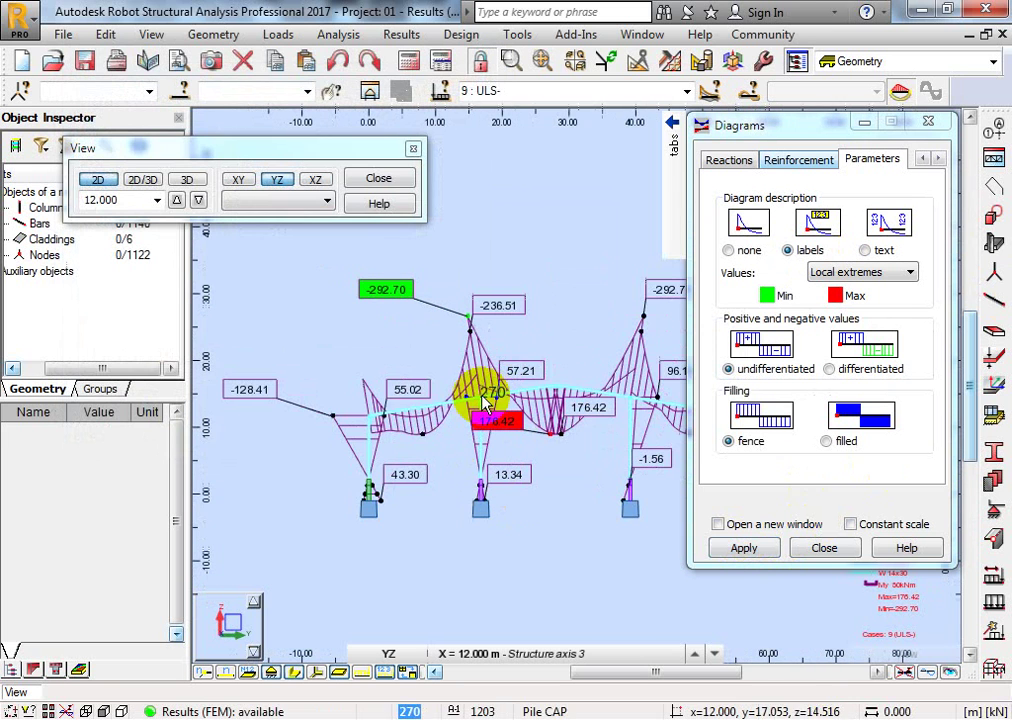
Display the labelled My moment diagram for load case 2: SDL with the frame in view.
{"action": "left_click", "coordinate": [687, 91]}
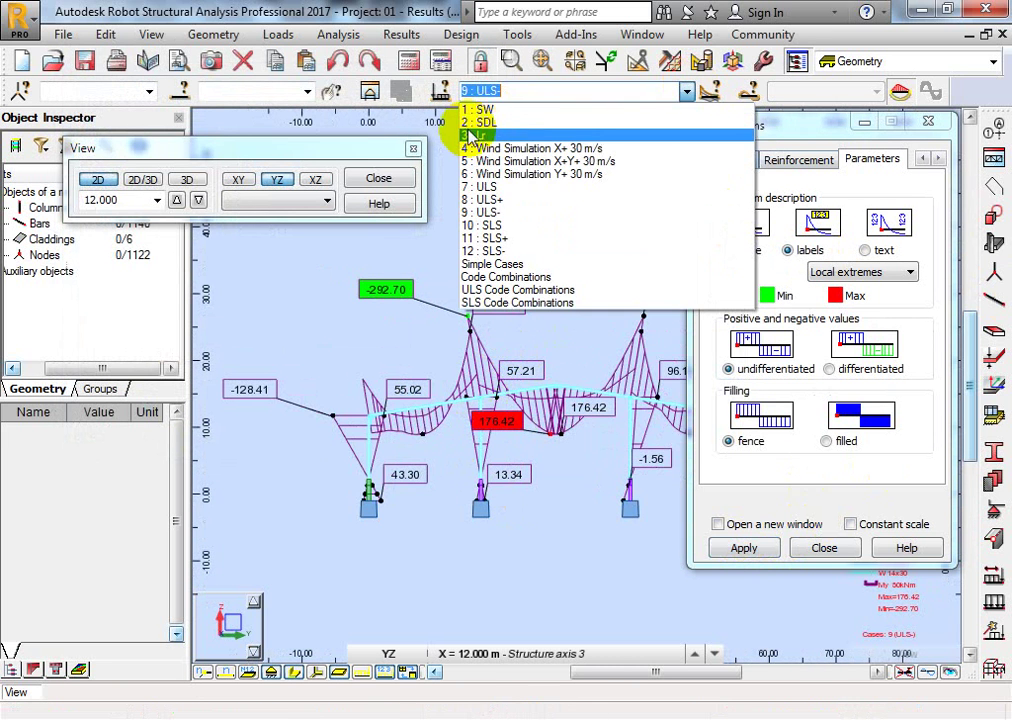
{"action": "left_click", "coordinate": [490, 116]}
{"action": "middle_click_drag", "start_coordinate": [526, 374], "coordinate": [490, 349]}
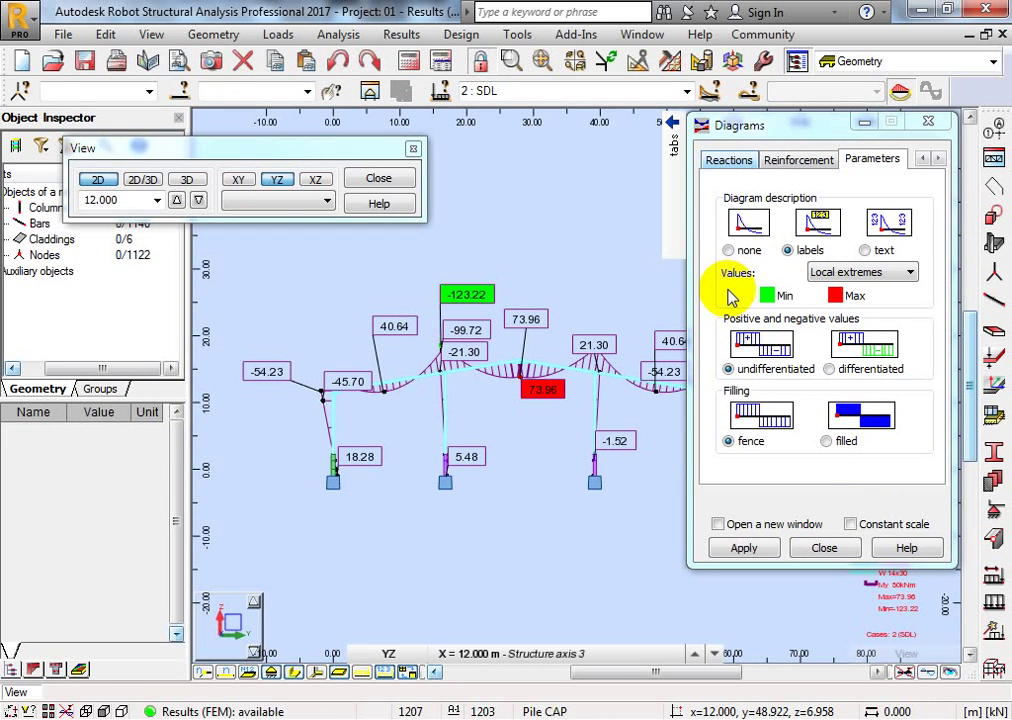
{"action": "left_click", "coordinate": [905, 273]}
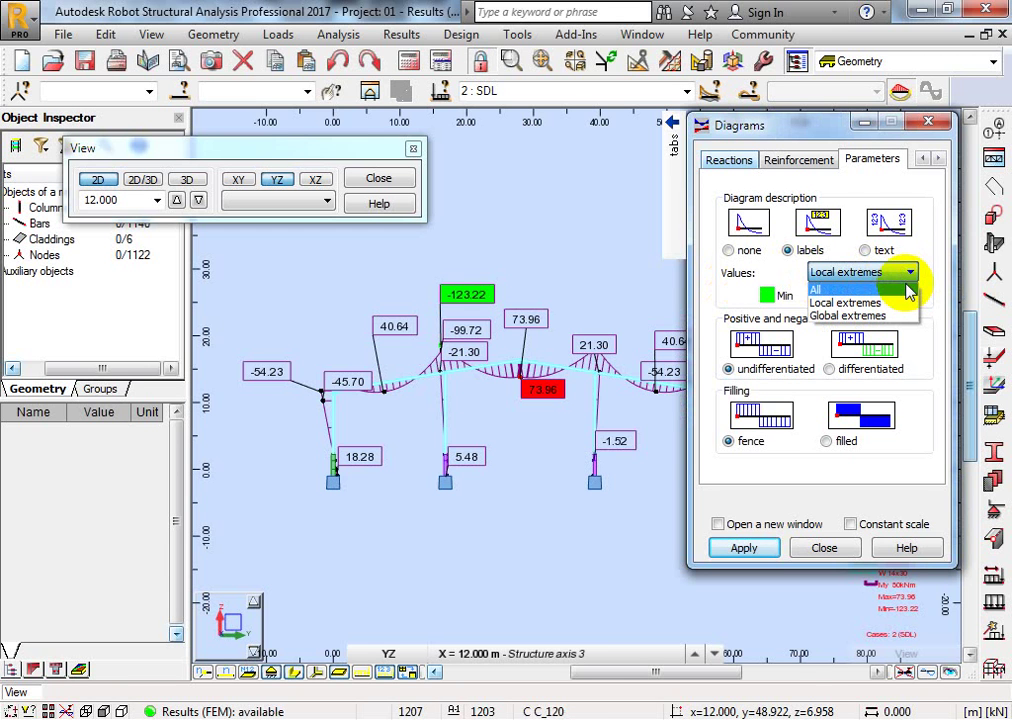
{"action": "left_click", "coordinate": [887, 283]}
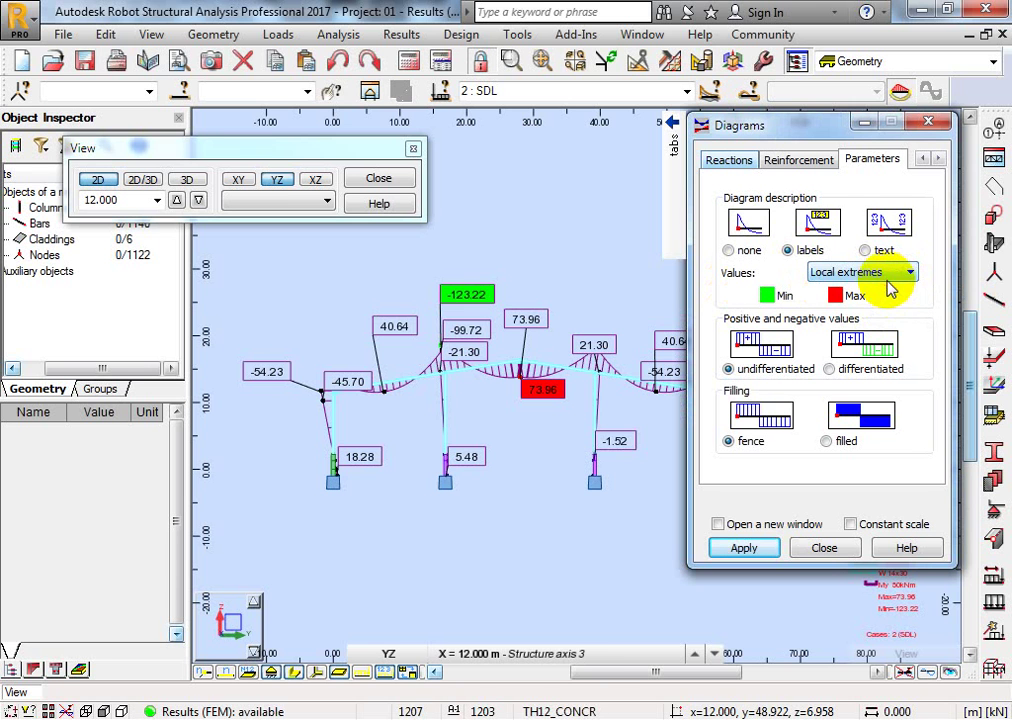
{"action": "left_click", "coordinate": [845, 275]}
{"action": "left_click", "coordinate": [818, 290]}
{"action": "left_click", "coordinate": [752, 526]}
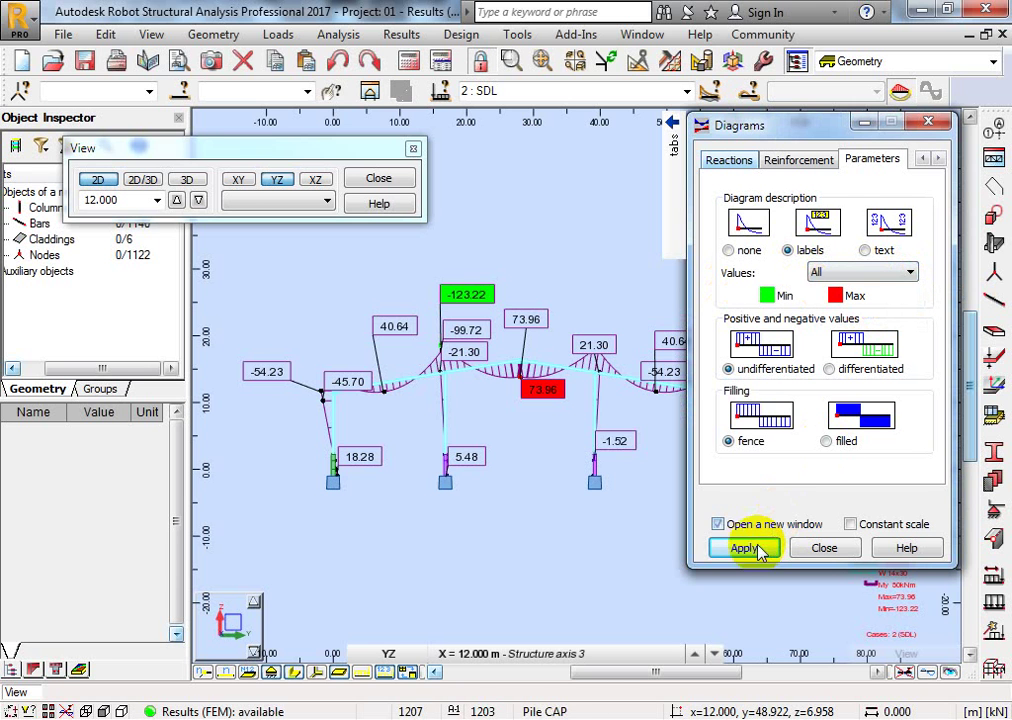
{"action": "left_click", "coordinate": [745, 548]}
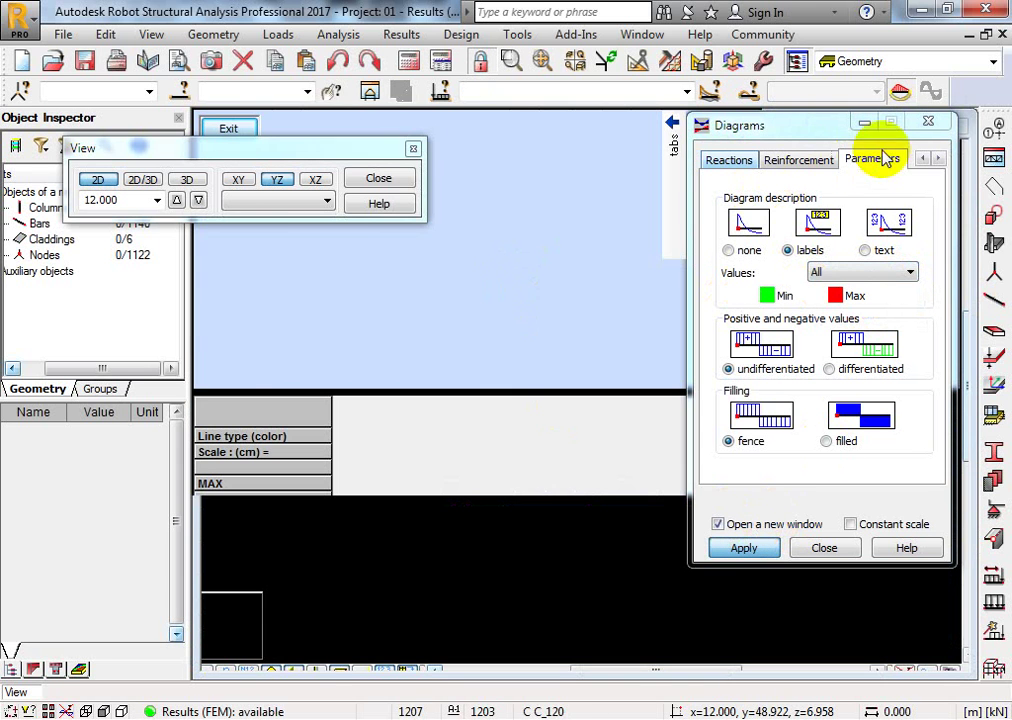
{"action": "left_click", "coordinate": [240, 132]}
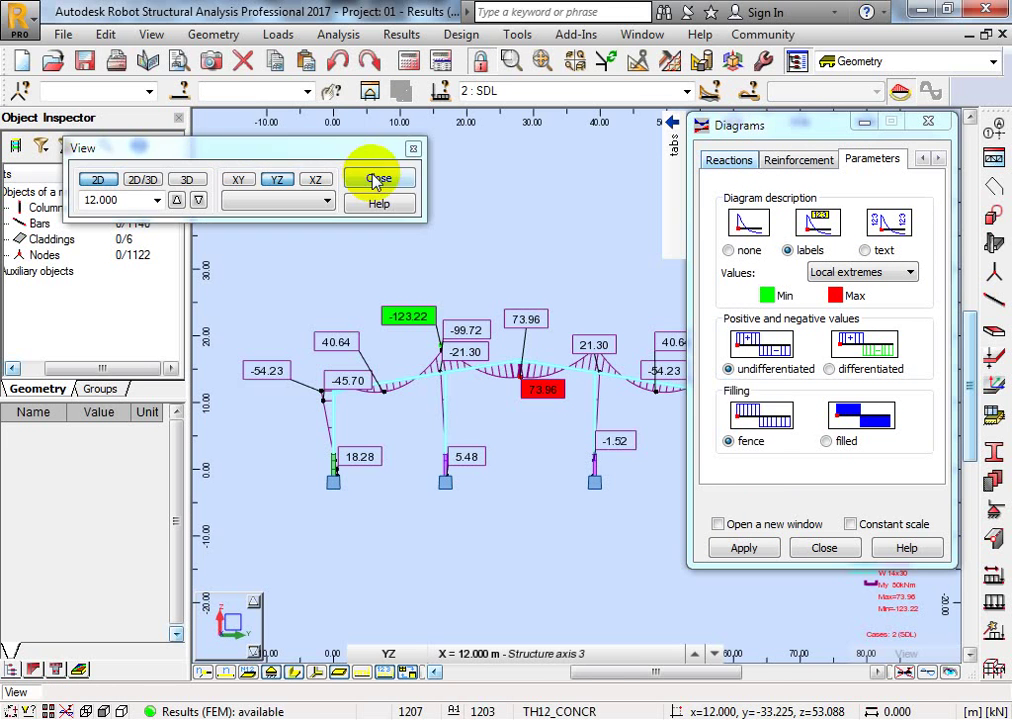
Close the View settings and label all values on the SDL My diagram in the current window.
{"action": "left_click", "coordinate": [376, 179]}
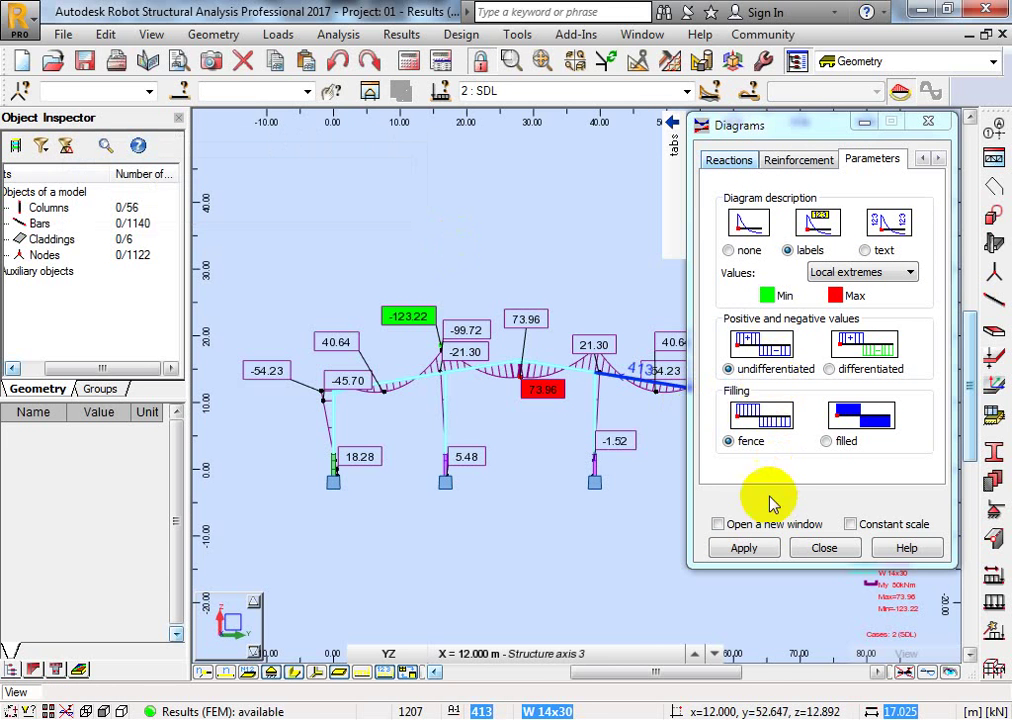
{"action": "left_click", "coordinate": [818, 270]}
{"action": "left_click", "coordinate": [840, 285]}
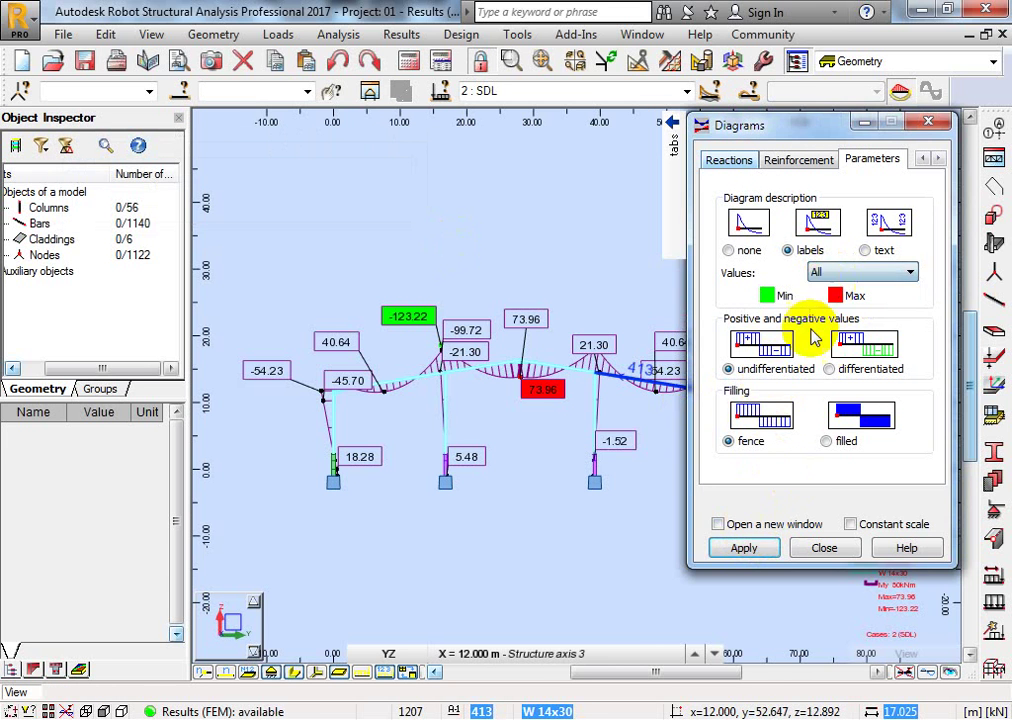
{"action": "left_click", "coordinate": [744, 548]}
{"action": "middle_click_drag", "start_coordinate": [474, 352], "coordinate": [520, 312]}
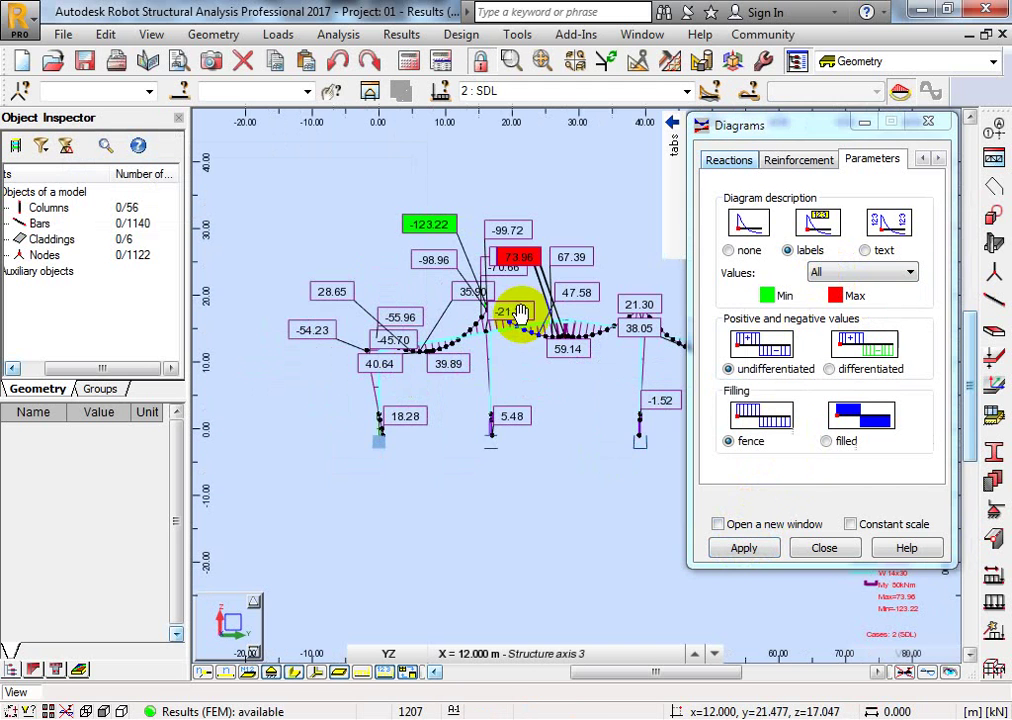
Limit the My diagram labels to local extremes and inspect the frame's values up close.
{"action": "left_click", "coordinate": [903, 274]}
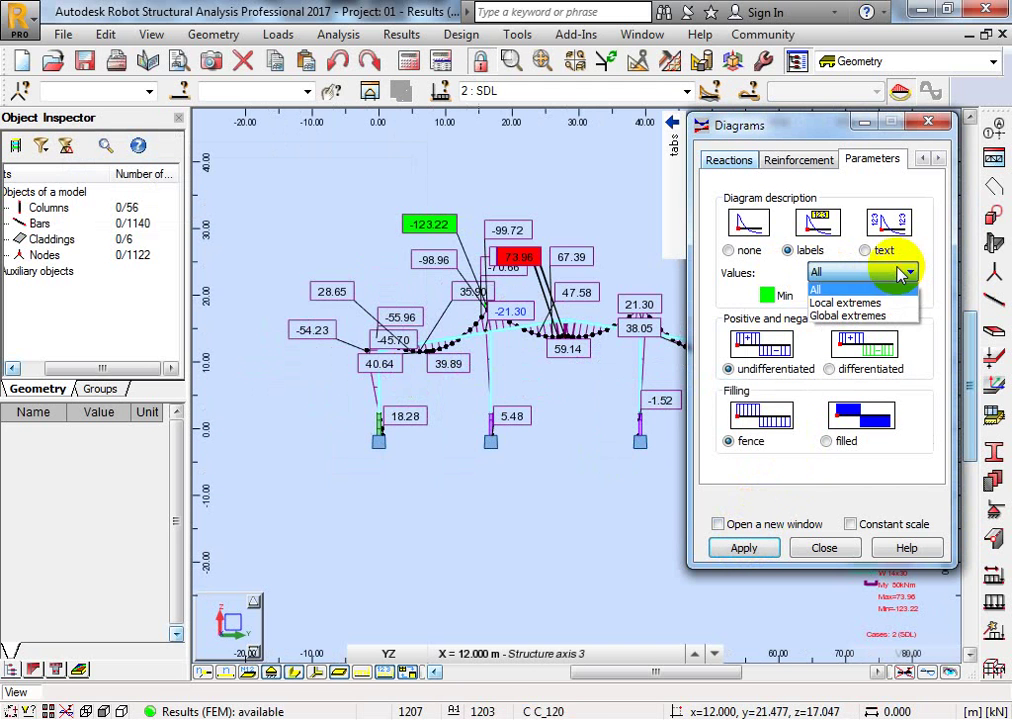
{"action": "left_click", "coordinate": [846, 302]}
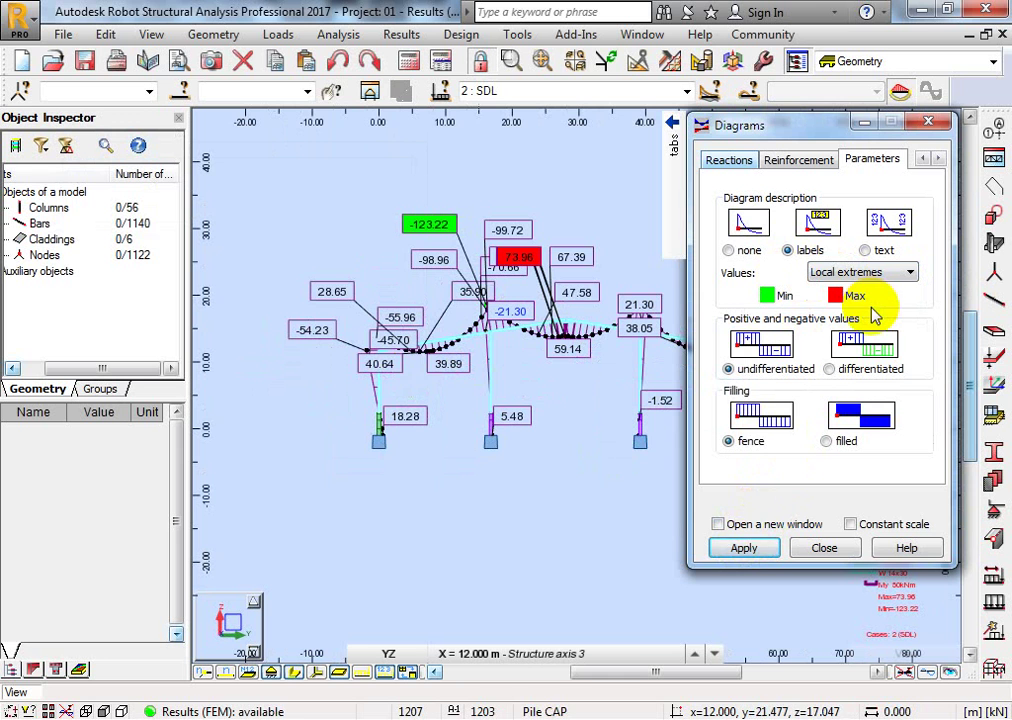
{"action": "left_click", "coordinate": [744, 548]}
{"action": "middle_click_drag", "start_coordinate": [397, 343], "coordinate": [318, 343]}
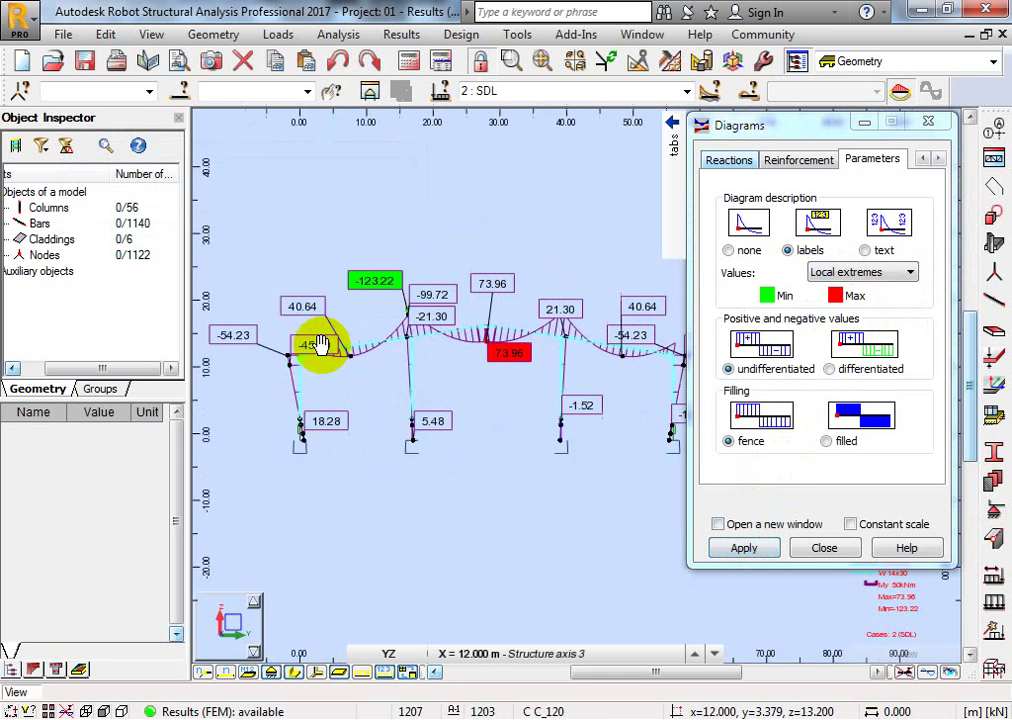
{"action": "scroll", "coordinate": [429, 350], "scroll_direction": "up", "scroll_amount": 2}
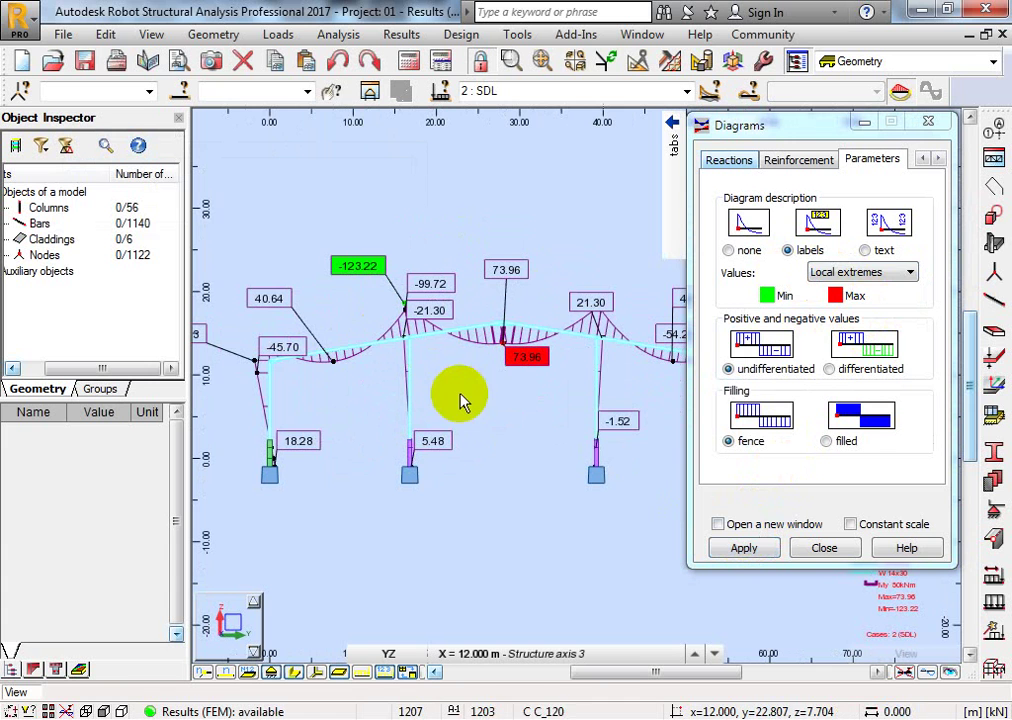
Label only the global extremes on the My diagram and check them across the whole unobstructed frame.
{"action": "left_click", "coordinate": [904, 273]}
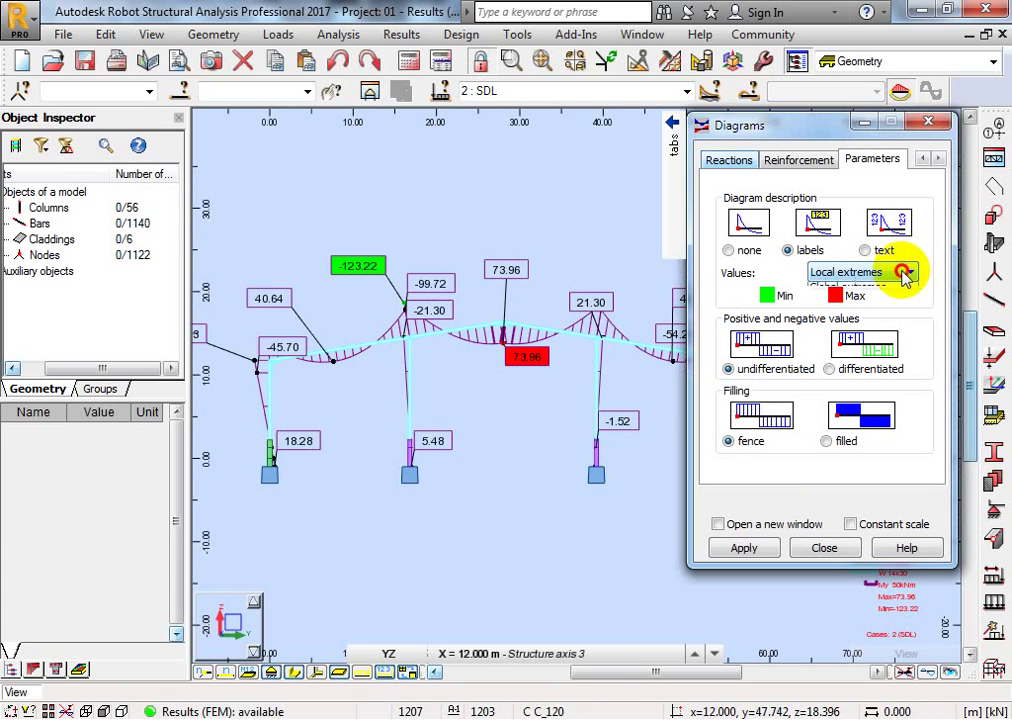
{"action": "left_click", "coordinate": [851, 309]}
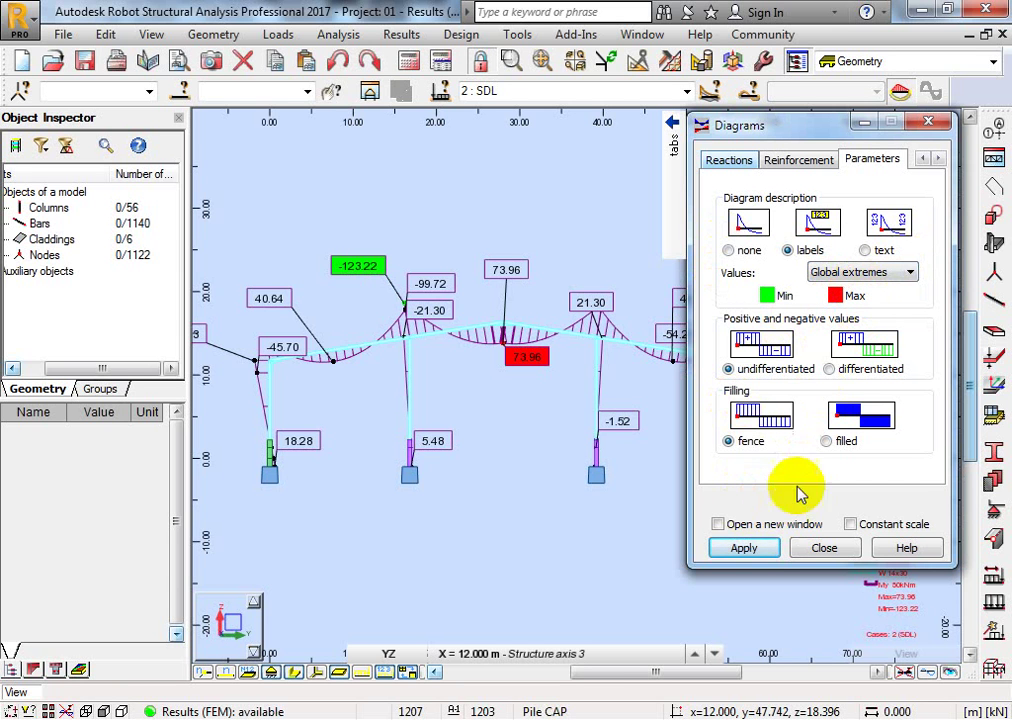
{"action": "left_click", "coordinate": [762, 548]}
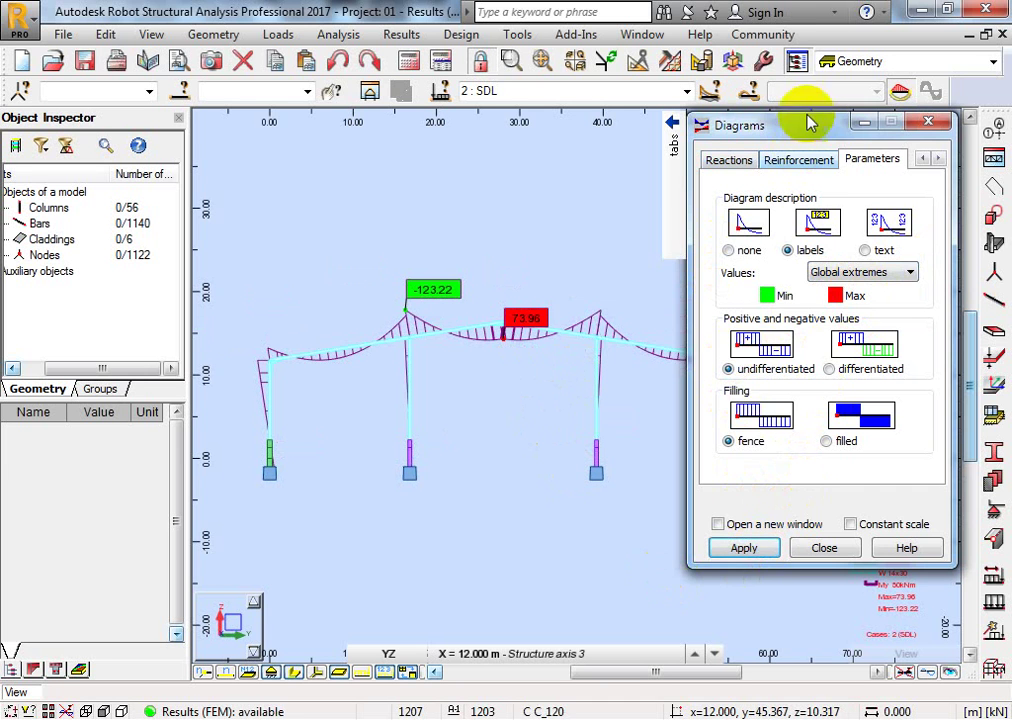
{"action": "left_click", "coordinate": [863, 121]}
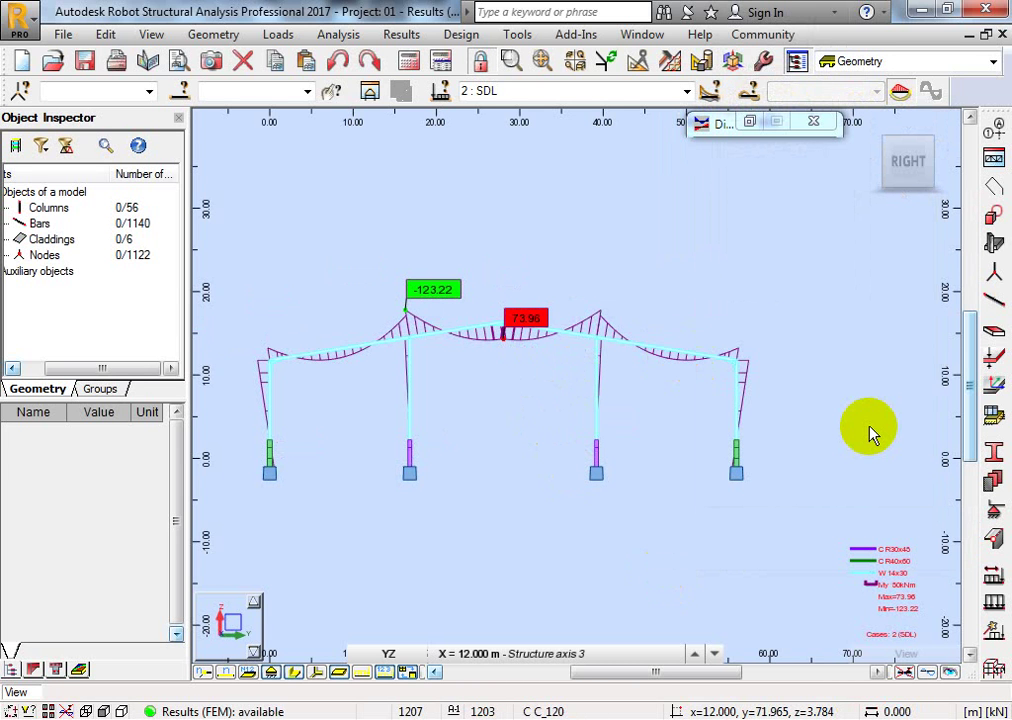
{"action": "left_click", "coordinate": [749, 122]}
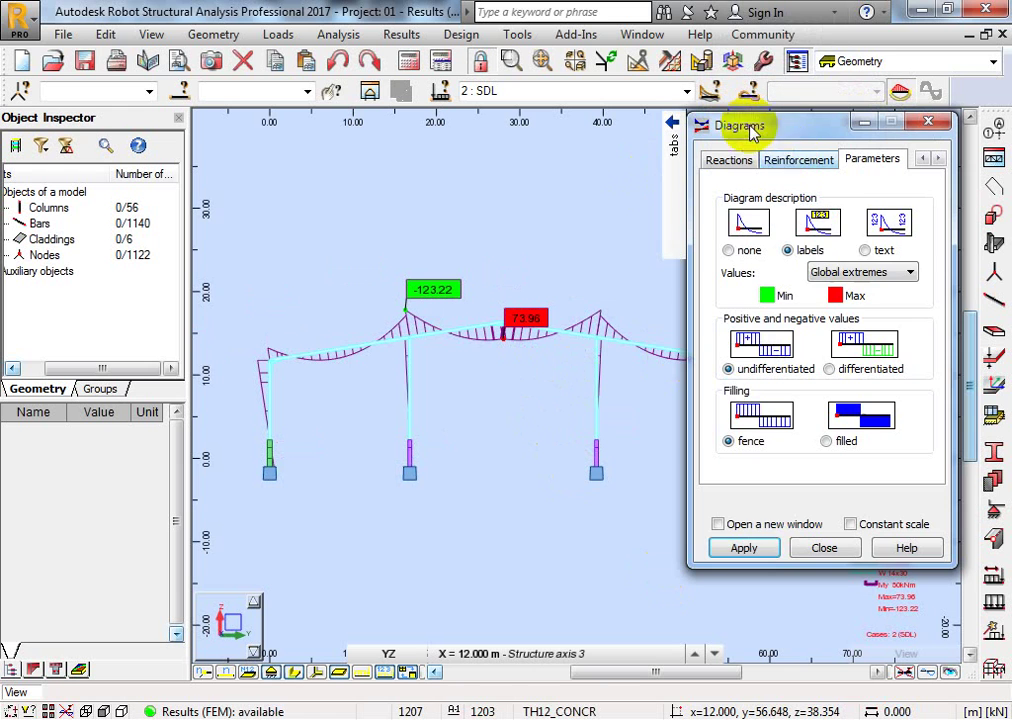
Bring back the local extreme labels on the My diagram and examine them along the full frame.
{"action": "left_click", "coordinate": [850, 278]}
{"action": "left_click", "coordinate": [840, 289]}
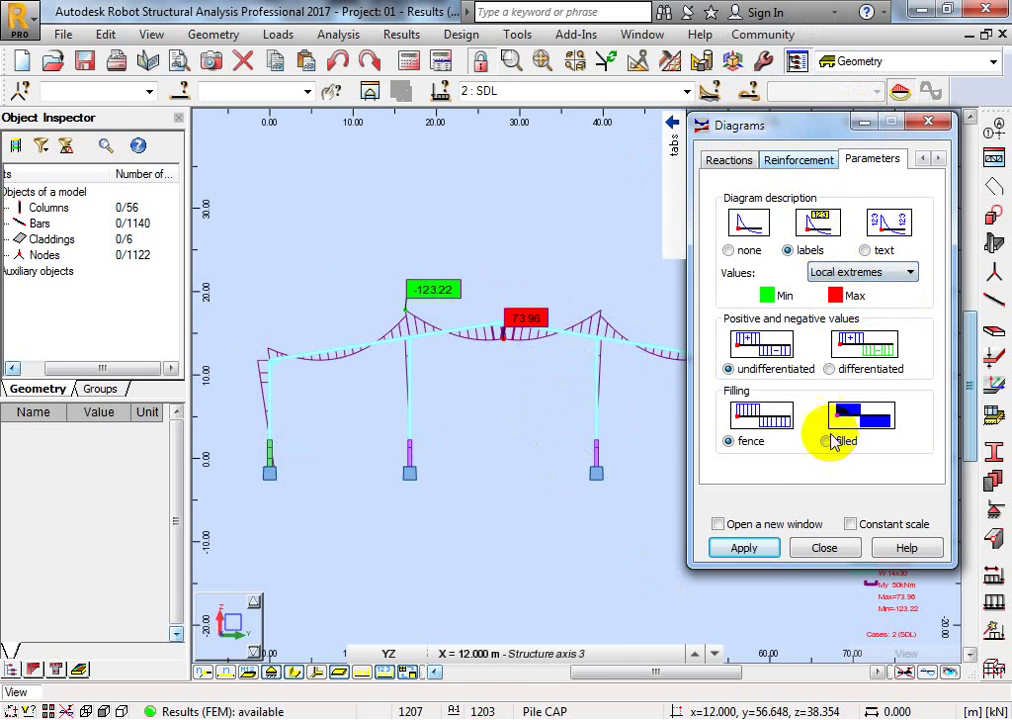
{"action": "left_click", "coordinate": [744, 546]}
{"action": "left_click", "coordinate": [866, 121]}
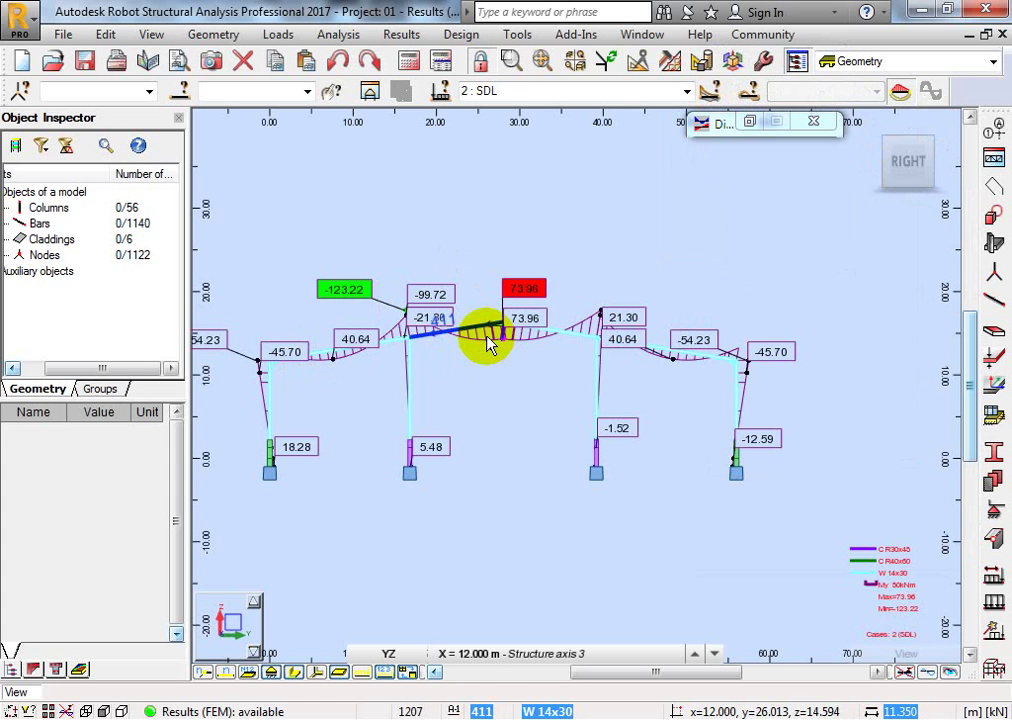
{"action": "left_click", "coordinate": [749, 122]}
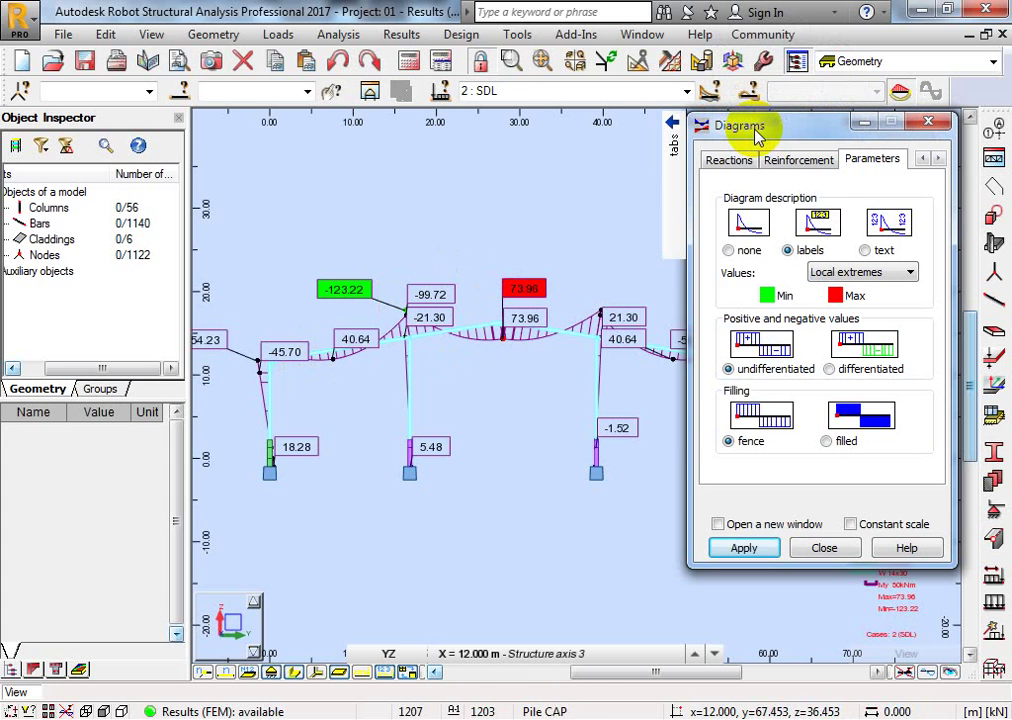
Return the My diagram labels to global extremes and minimize the diagram options to expose the entire frame.
{"action": "left_click", "coordinate": [852, 276]}
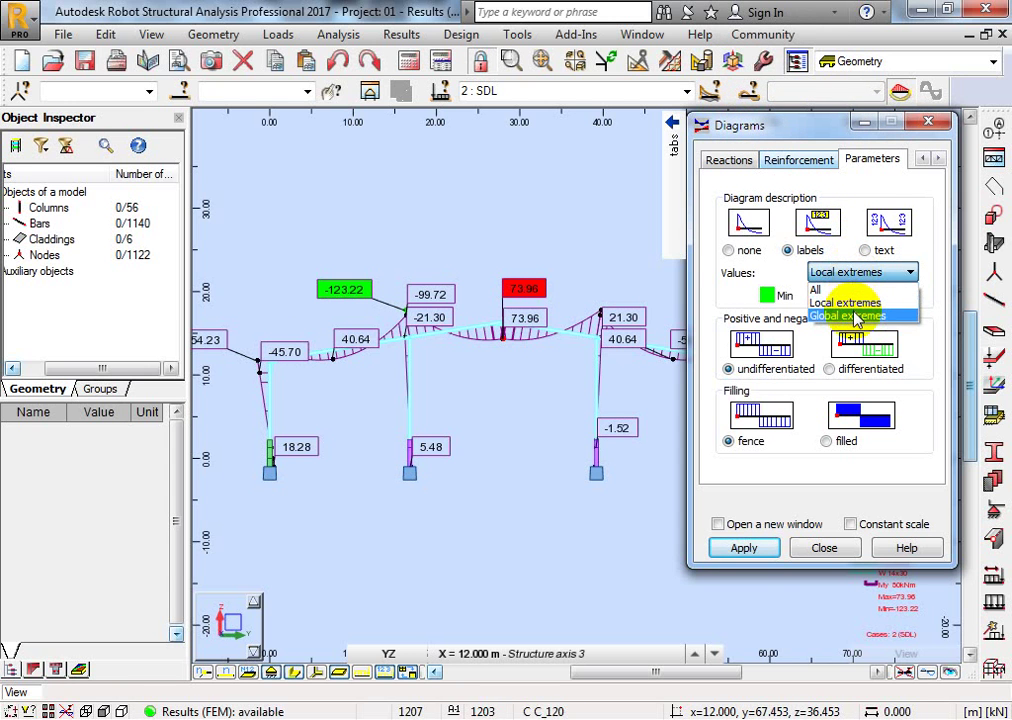
{"action": "left_click", "coordinate": [852, 311]}
{"action": "left_click", "coordinate": [760, 546]}
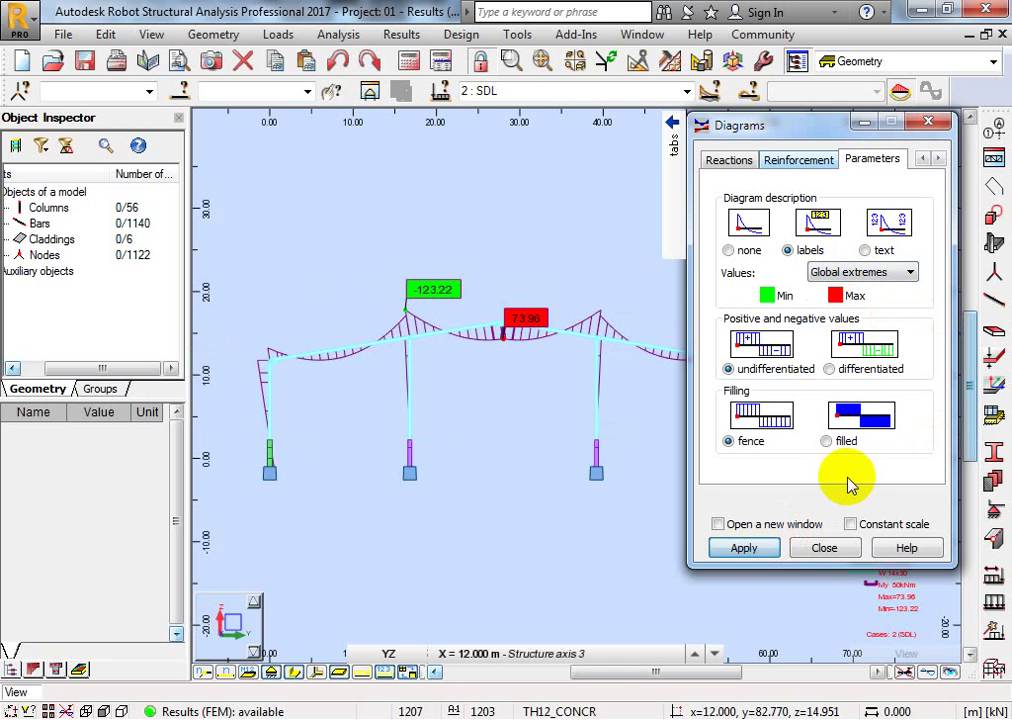
{"action": "left_click", "coordinate": [703, 58]}
{"action": "left_click_drag", "start_coordinate": [526, 368], "coordinate": [515, 350]}
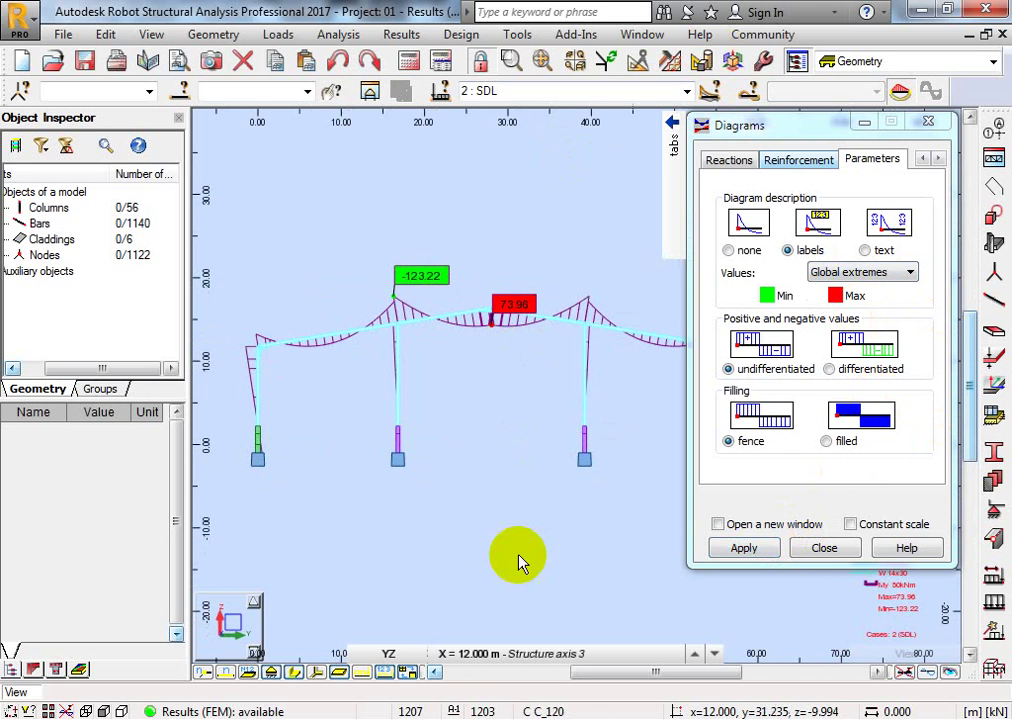
{"action": "left_click", "coordinate": [476, 656]}
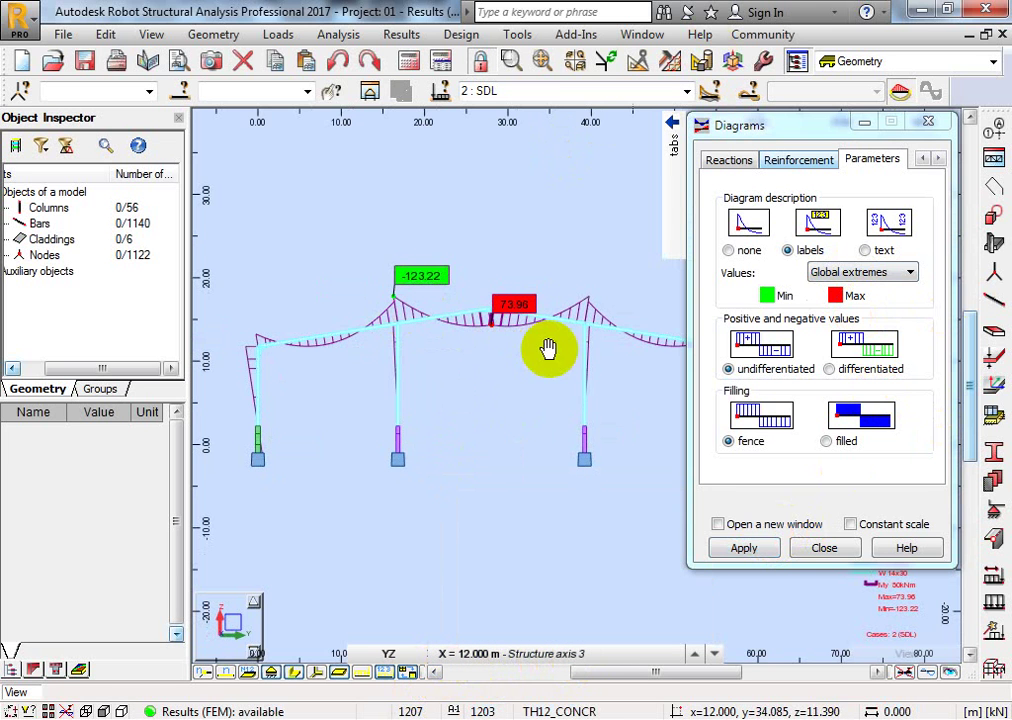
{"action": "left_click_drag", "start_coordinate": [528, 335], "coordinate": [519, 338]}
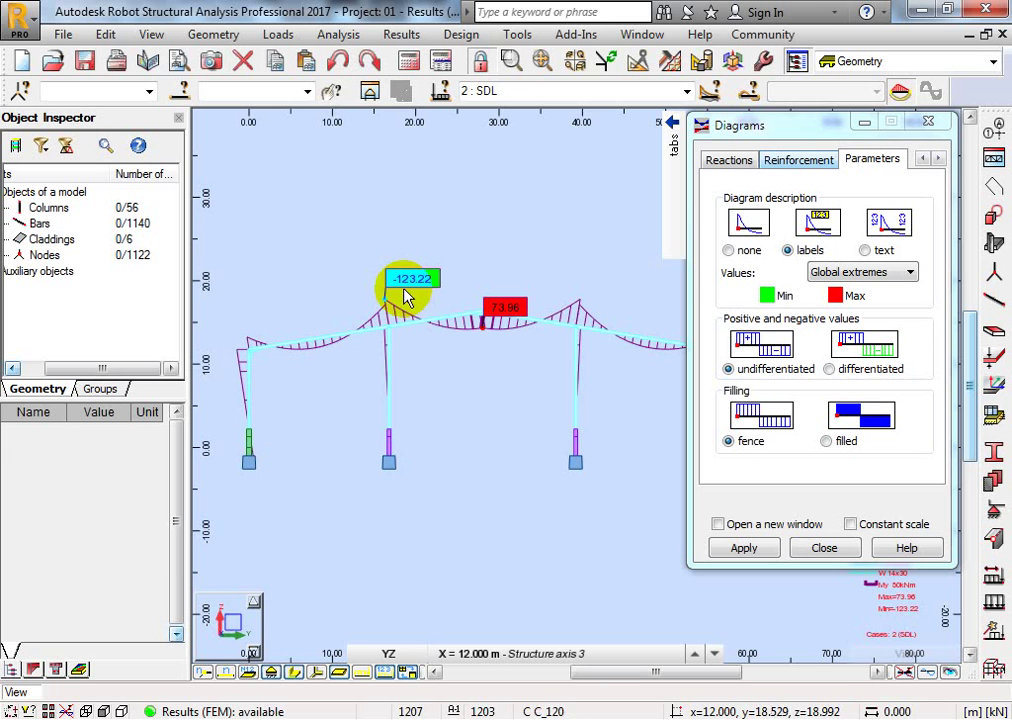
{"action": "left_click", "coordinate": [864, 121]}
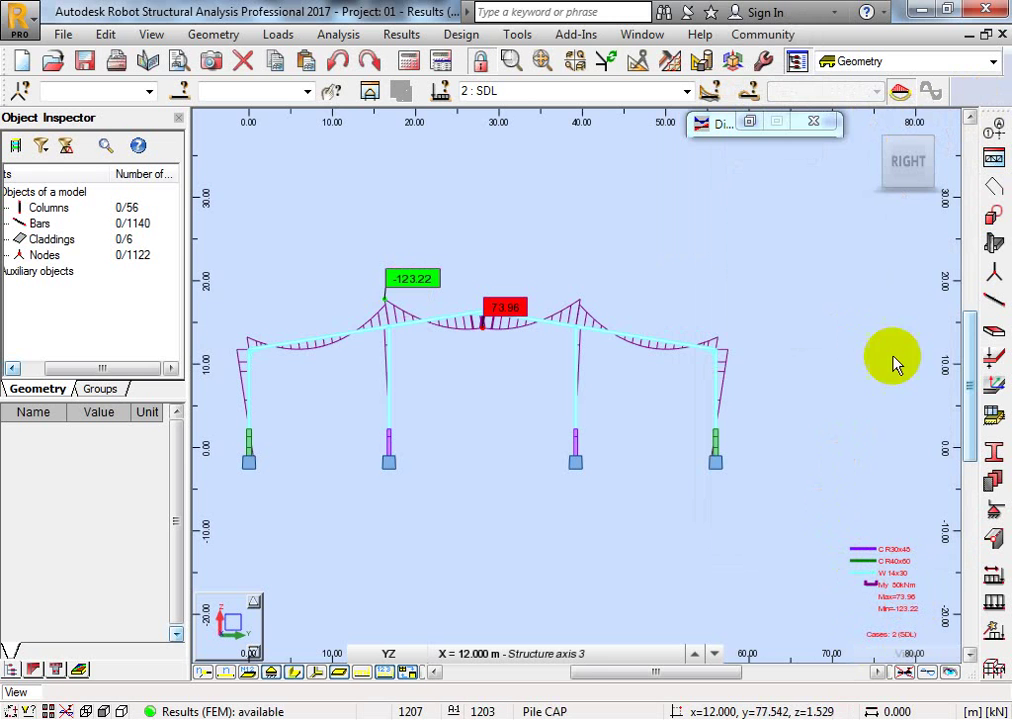
Restore the diagram options and recolour the extreme value labels pale yellow for Min and light cyan for Max.
{"action": "mouse_move", "coordinate": [762, 130]}
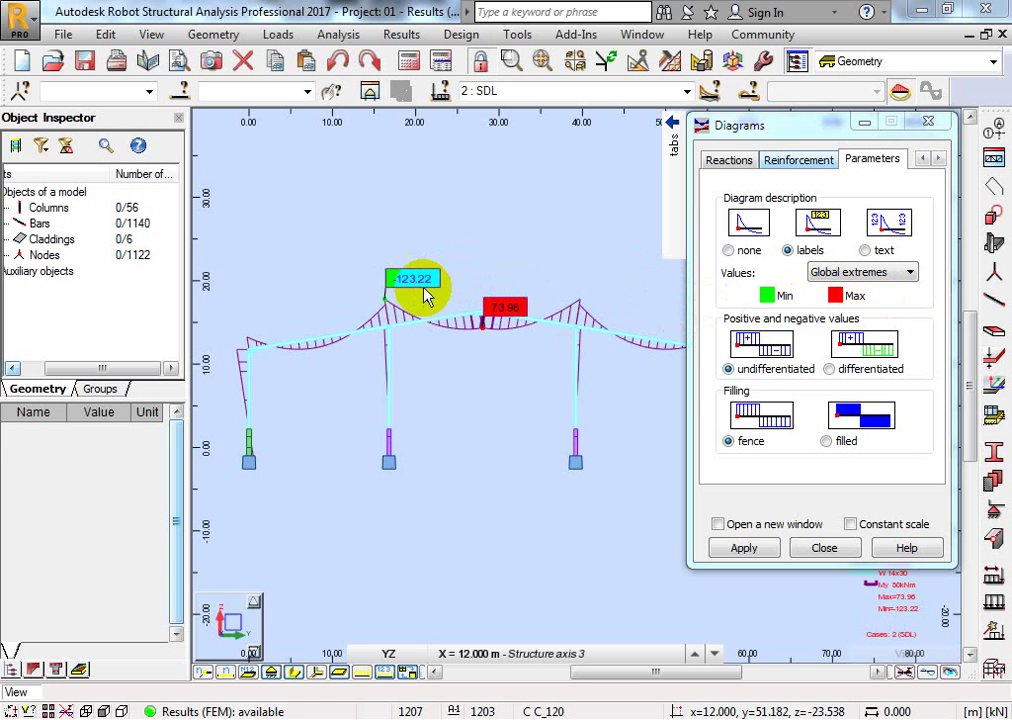
{"action": "left_click", "coordinate": [767, 296]}
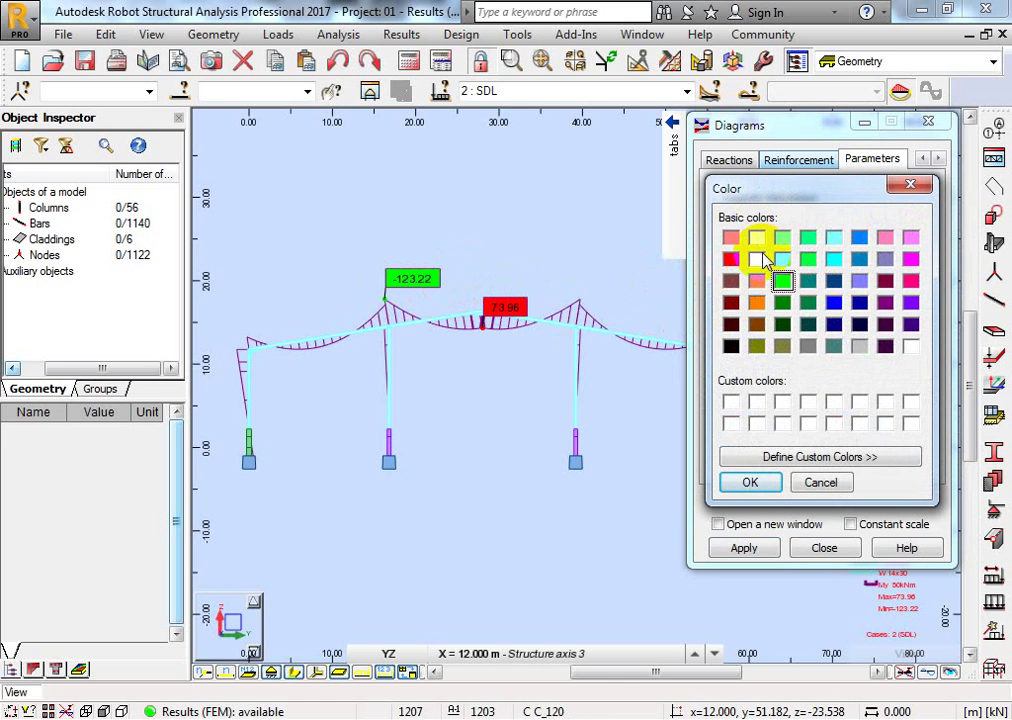
{"action": "left_click", "coordinate": [757, 237]}
{"action": "left_click", "coordinate": [750, 482]}
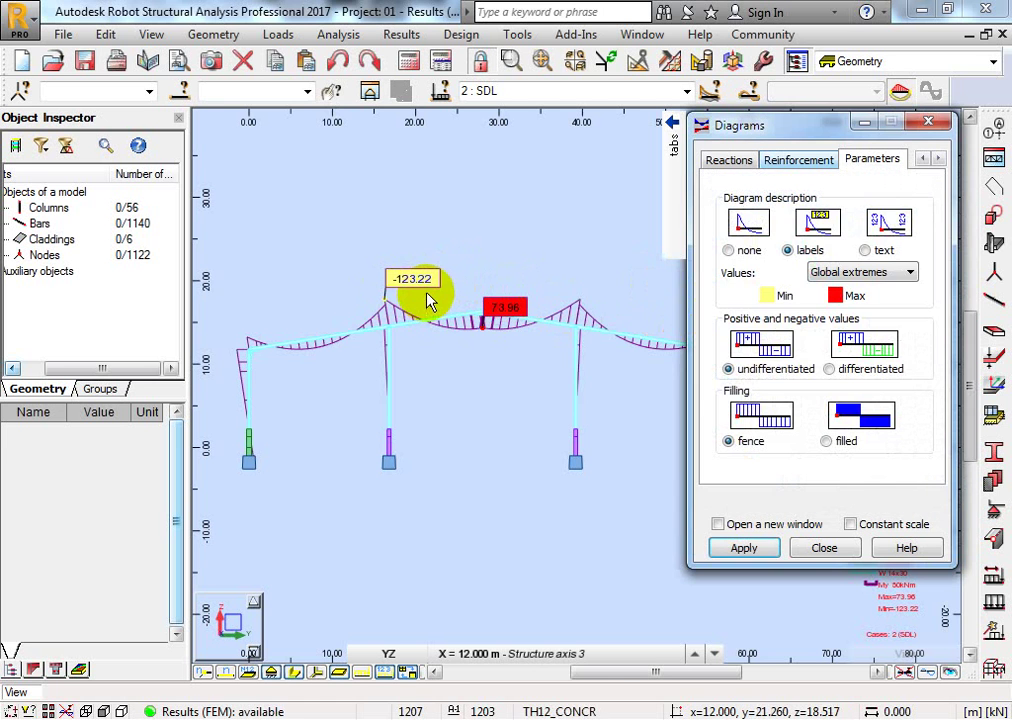
{"action": "left_click", "coordinate": [835, 295]}
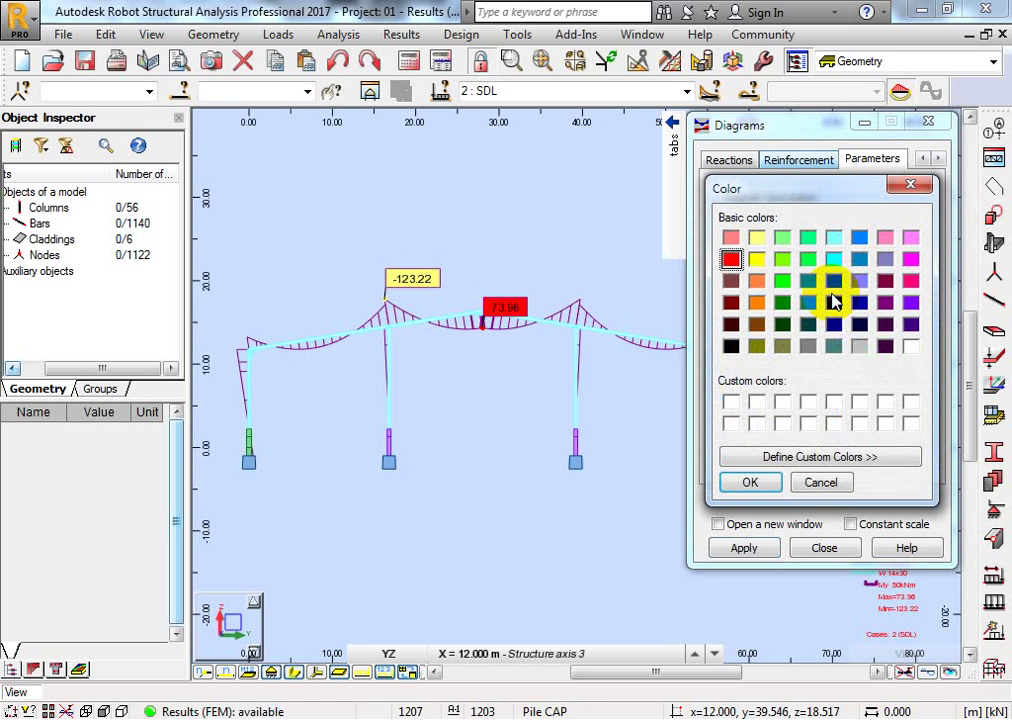
{"action": "left_click", "coordinate": [834, 240]}
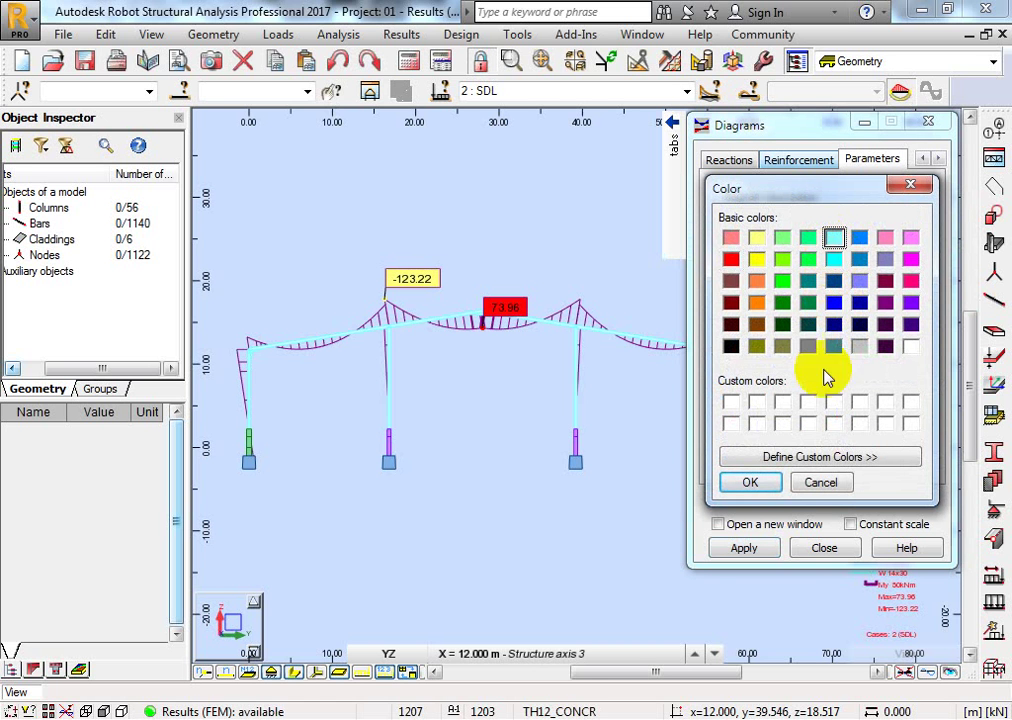
{"action": "left_click", "coordinate": [758, 481]}
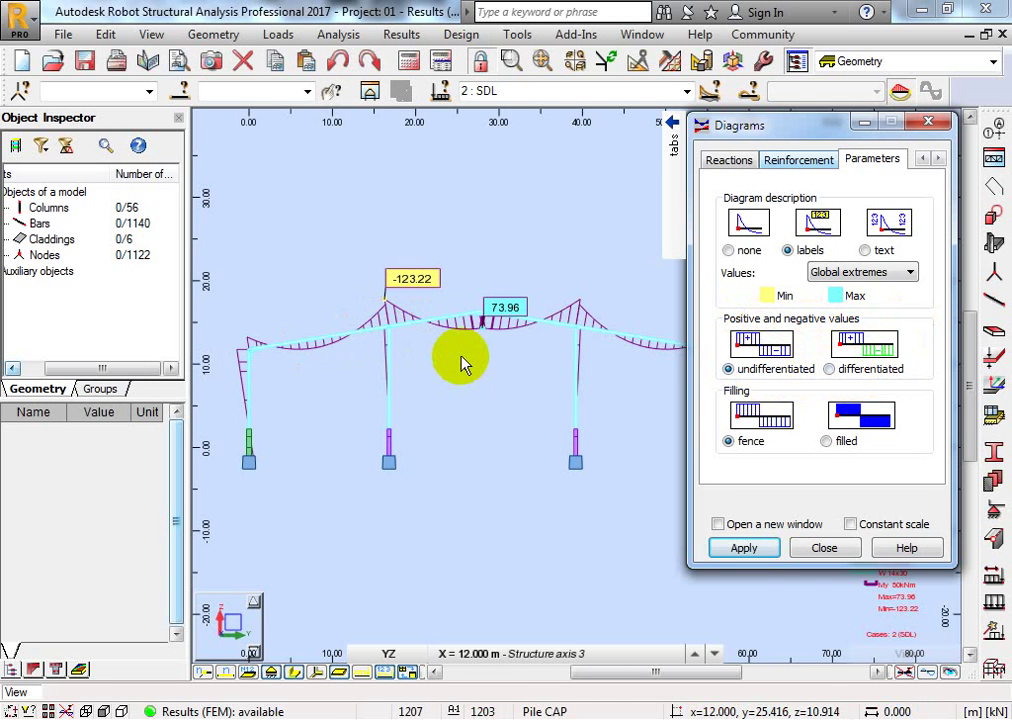
Try differentiated positive and negative values on the My diagram, and return them to undifferentiated.
{"action": "left_click", "coordinate": [870, 371]}
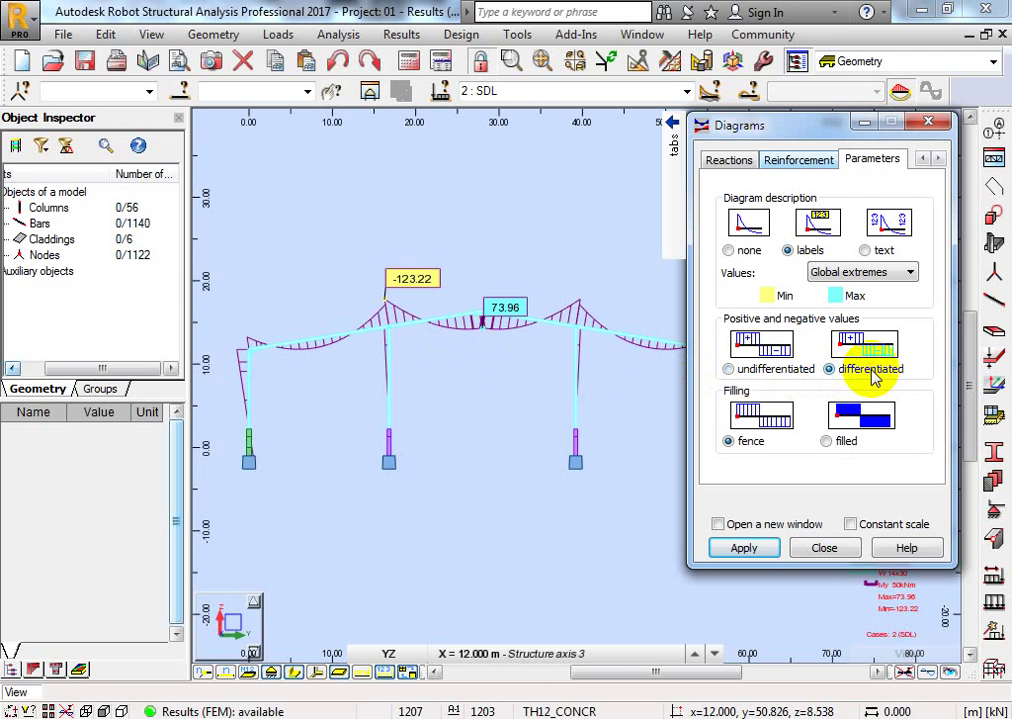
{"action": "left_click", "coordinate": [757, 553]}
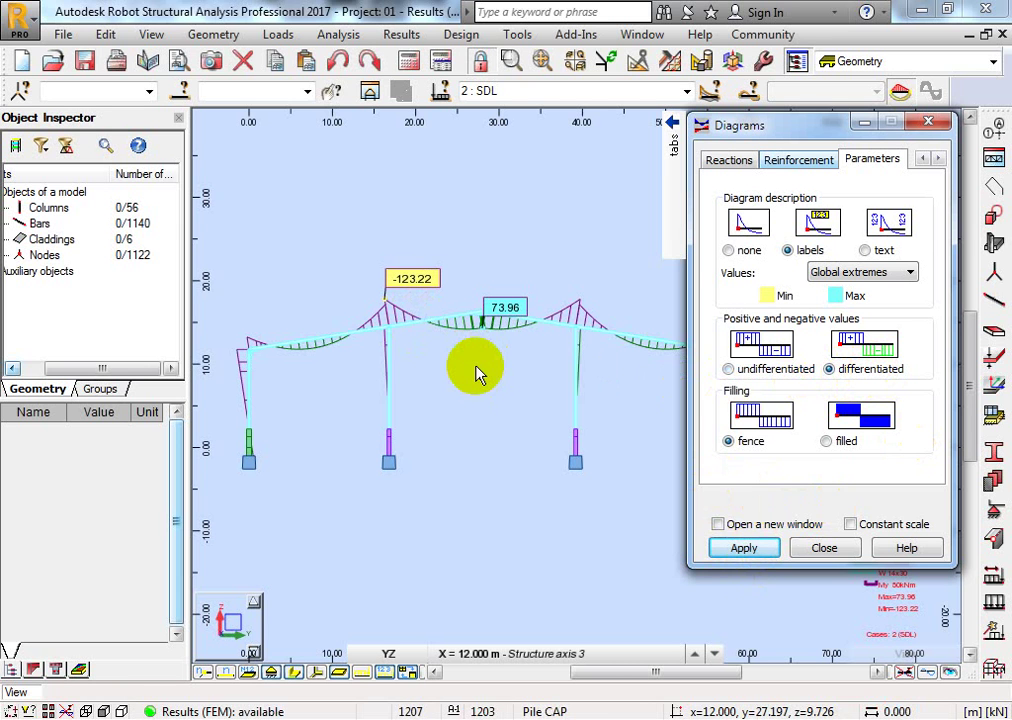
{"action": "left_click", "coordinate": [729, 368]}
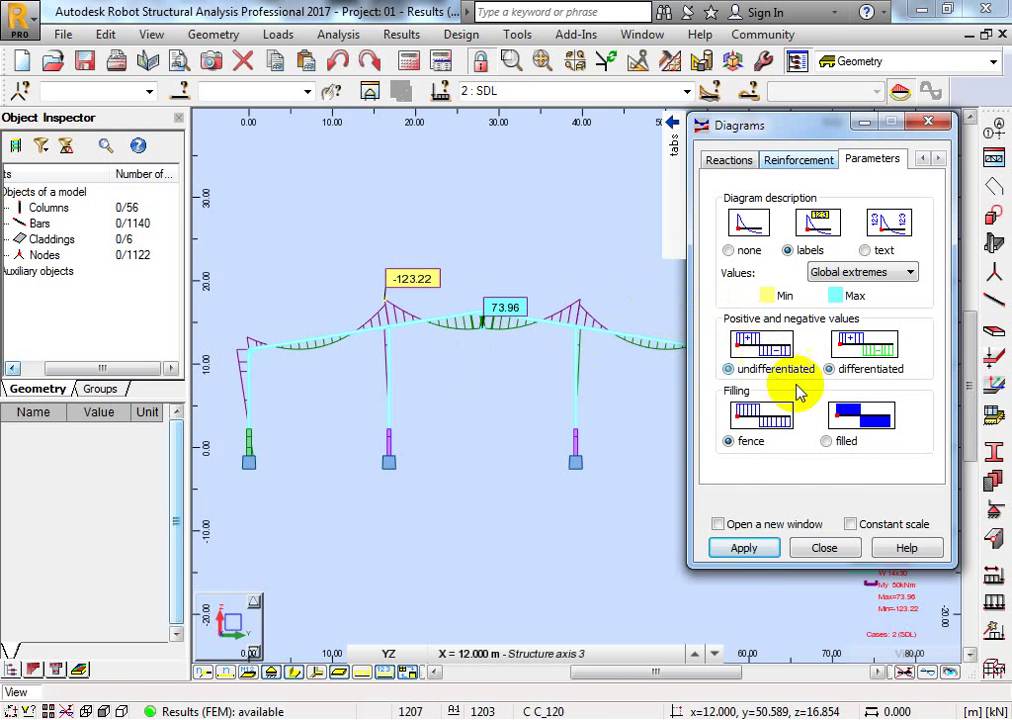
{"action": "left_click", "coordinate": [745, 548]}
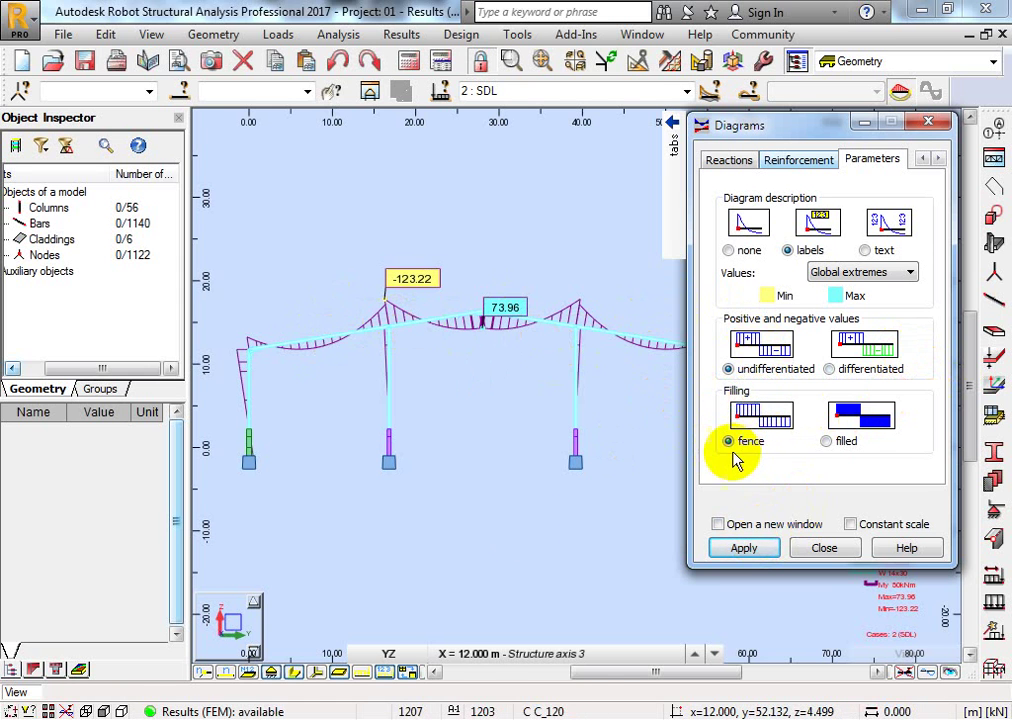
Compare the filled and fence filling styles on the My diagram, ending with fence.
{"action": "left_click", "coordinate": [846, 444]}
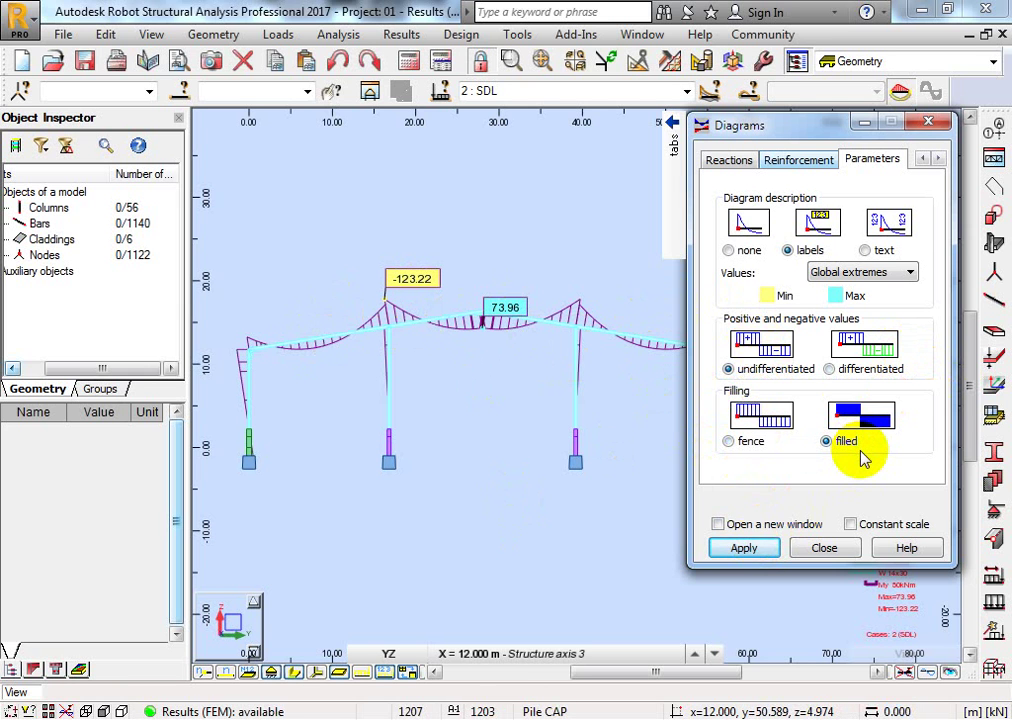
{"action": "left_click", "coordinate": [766, 550]}
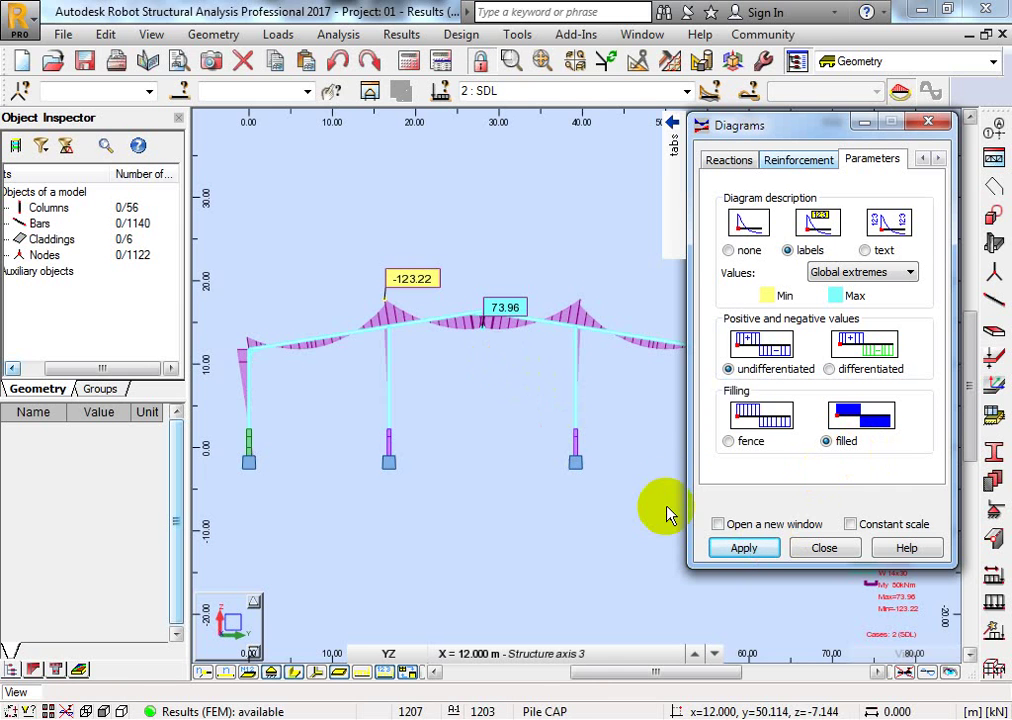
{"action": "left_click", "coordinate": [748, 441]}
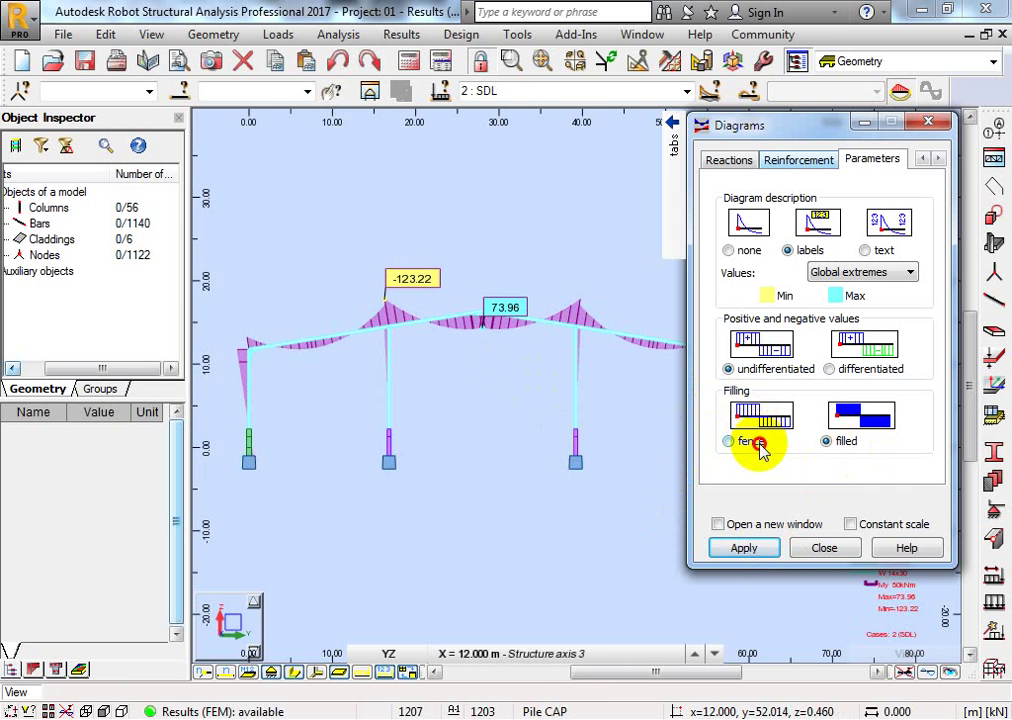
{"action": "left_click", "coordinate": [764, 550]}
{"action": "left_click", "coordinate": [826, 441]}
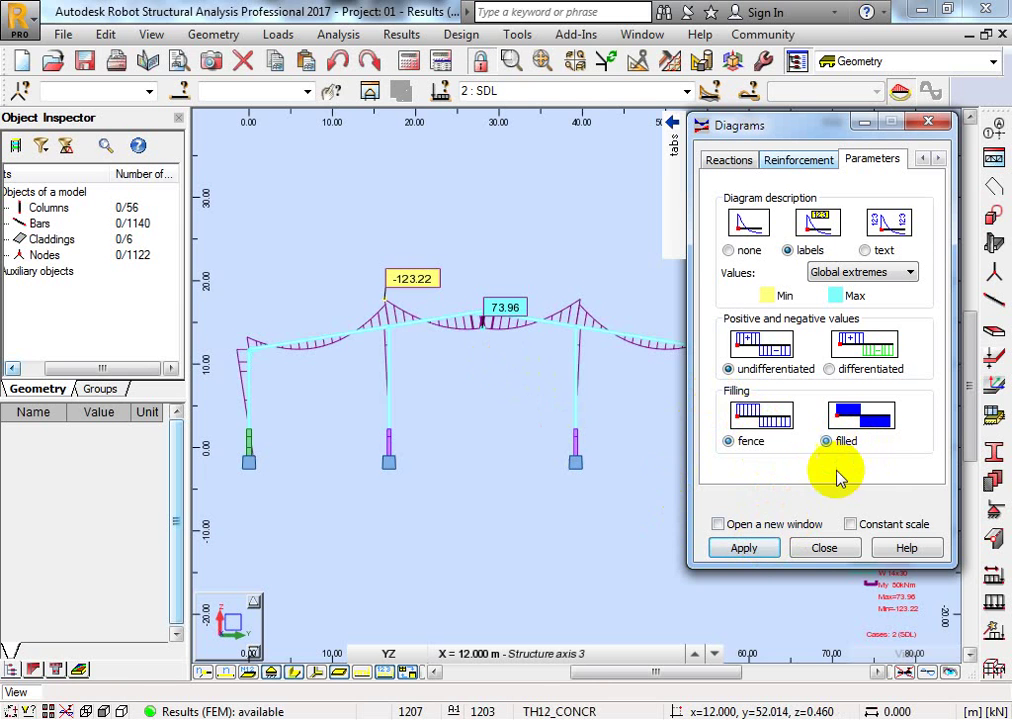
{"action": "left_click", "coordinate": [744, 548]}
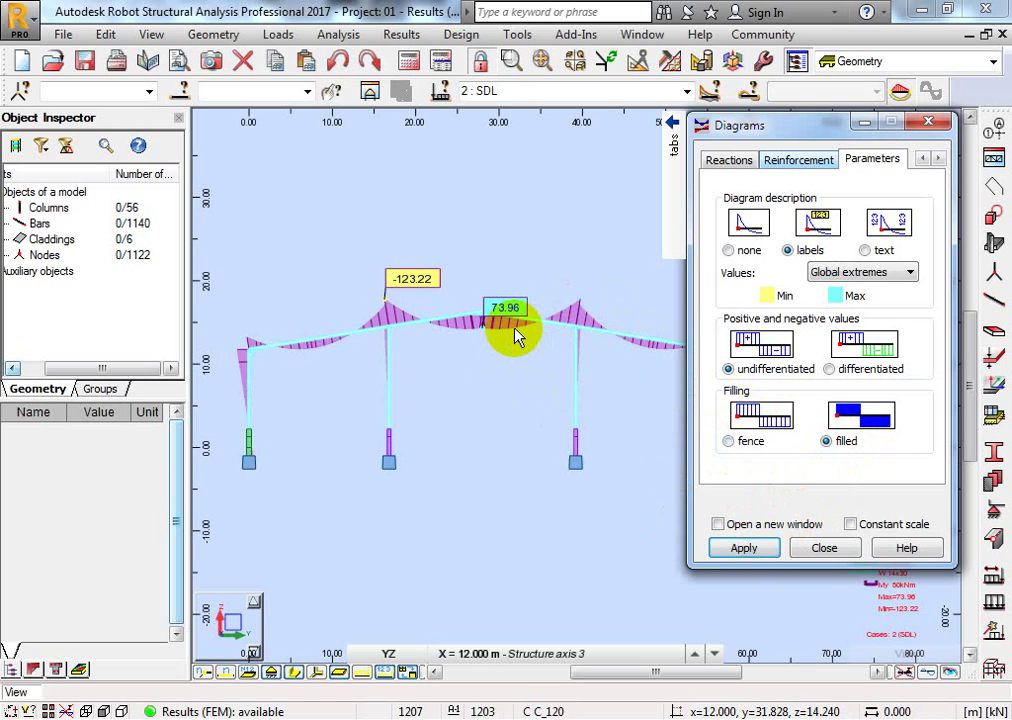
{"action": "left_click", "coordinate": [728, 441]}
{"action": "left_click", "coordinate": [744, 549]}
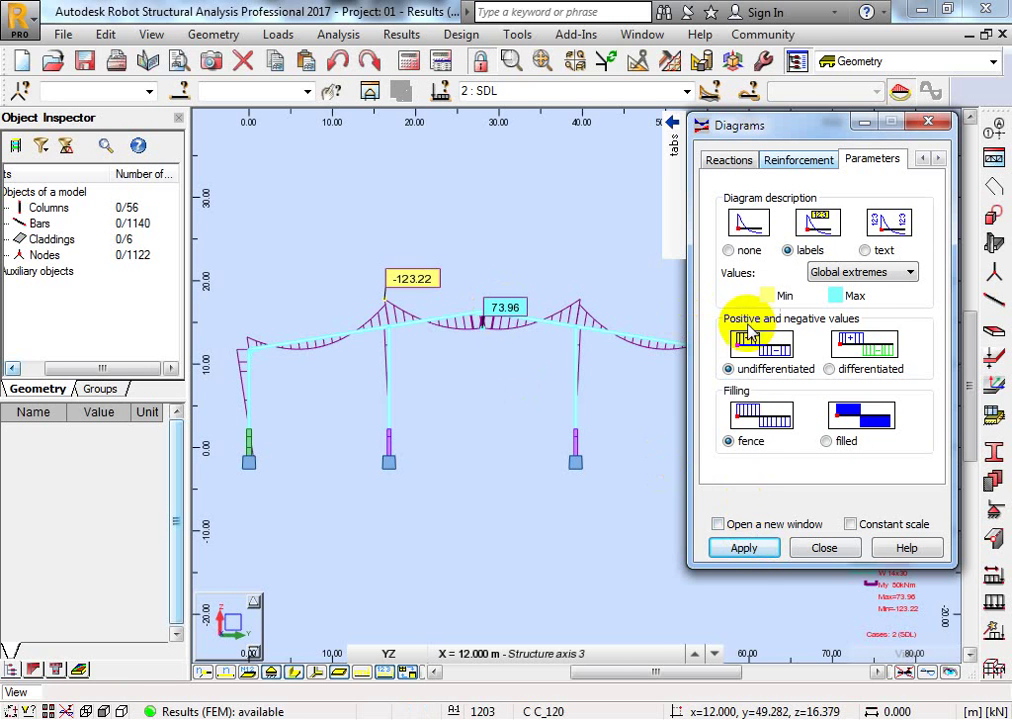
Open the My diagram in a new window and examine the frame there alongside the extreme values table.
{"action": "left_click", "coordinate": [766, 526]}
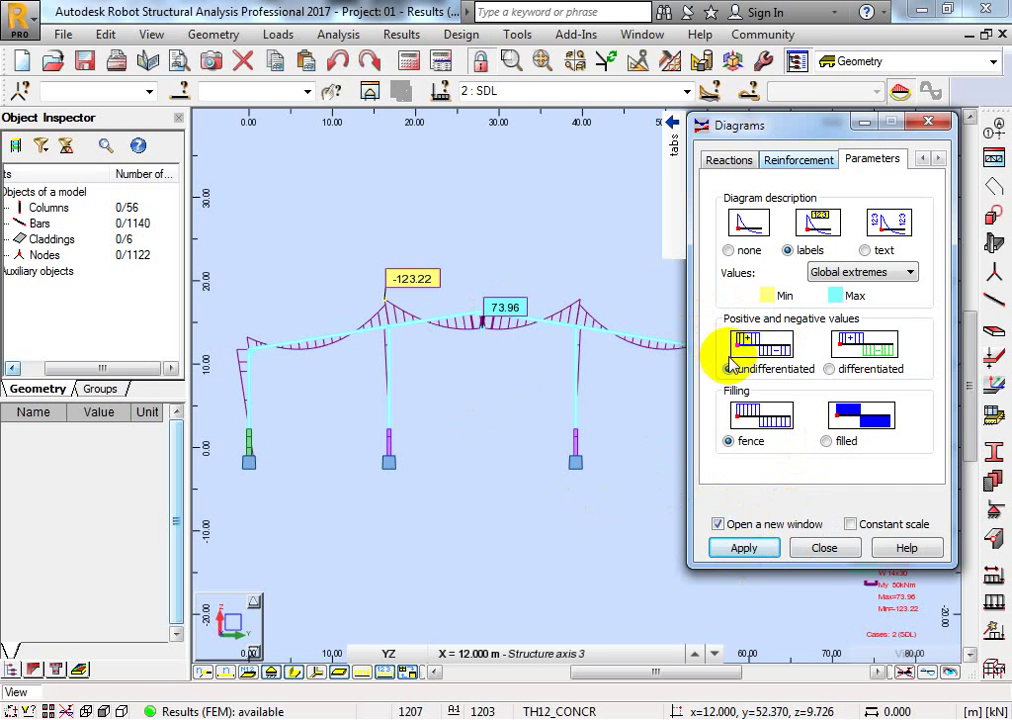
{"action": "left_click", "coordinate": [747, 551]}
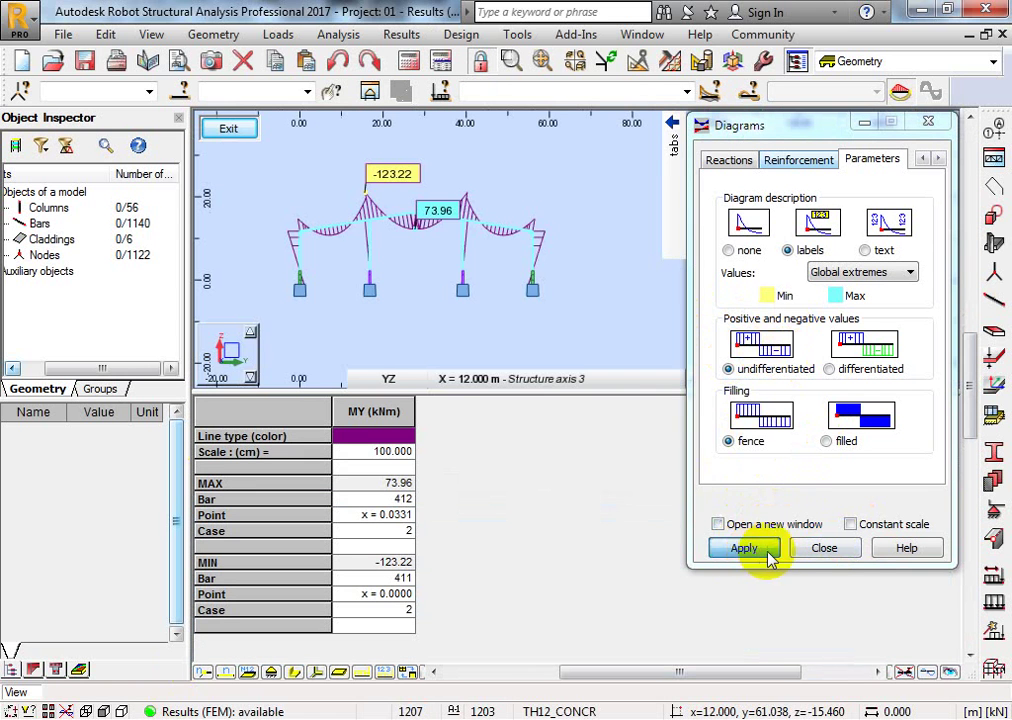
{"action": "left_click", "coordinate": [510, 378]}
{"action": "left_click", "coordinate": [297, 248]}
{"action": "middle_click_drag", "start_coordinate": [297, 248], "coordinate": [526, 242]}
{"action": "scroll", "coordinate": [526, 244], "scroll_direction": "up", "scroll_amount": 2}
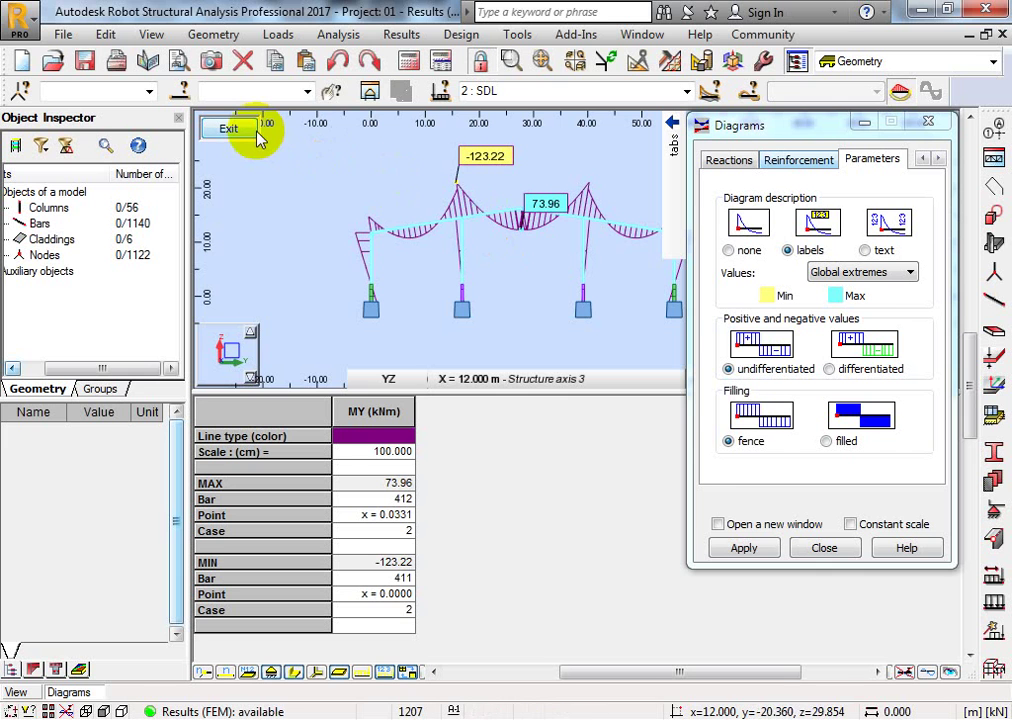
Switch between the model view and the separate diagram window, and exit the diagram window.
{"action": "left_click", "coordinate": [34, 697]}
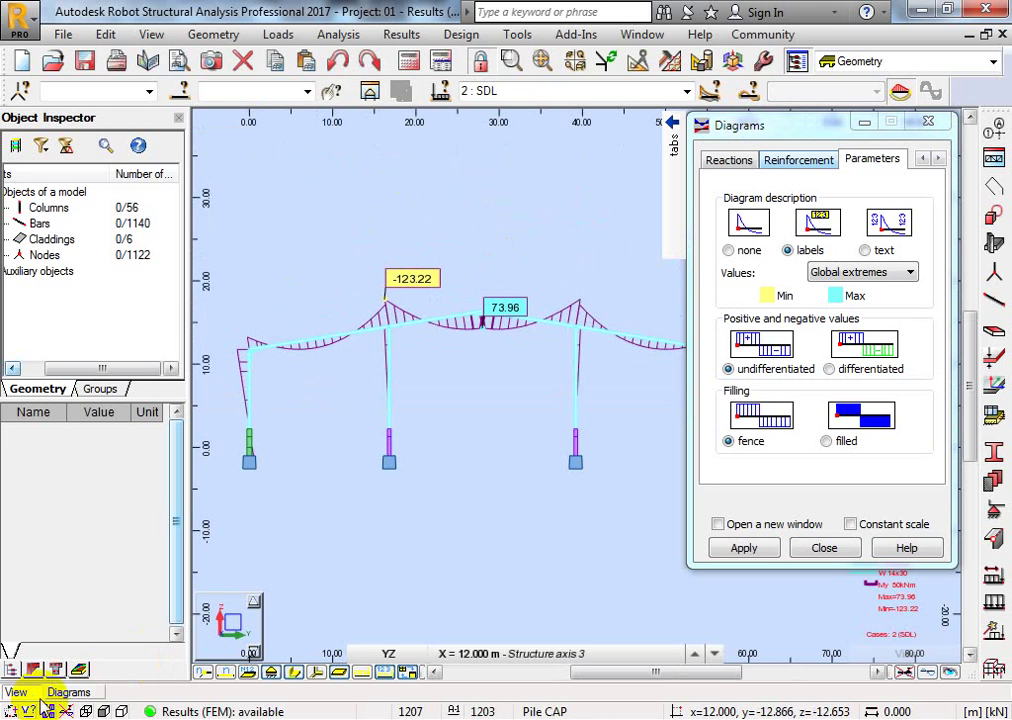
{"action": "left_click", "coordinate": [80, 668]}
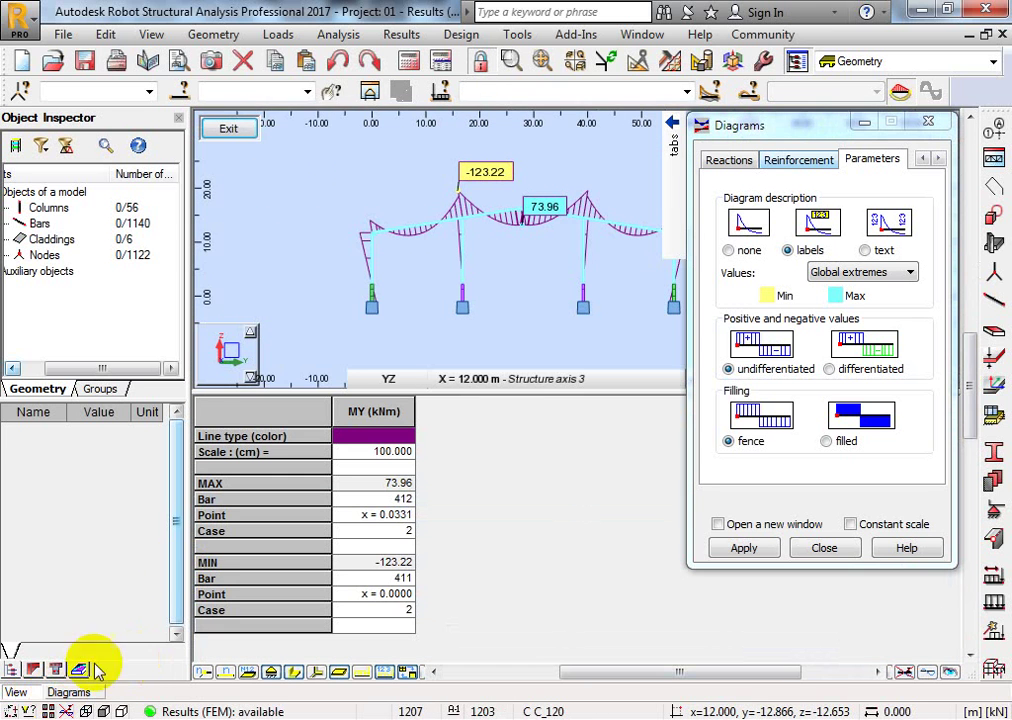
{"action": "left_click", "coordinate": [229, 129]}
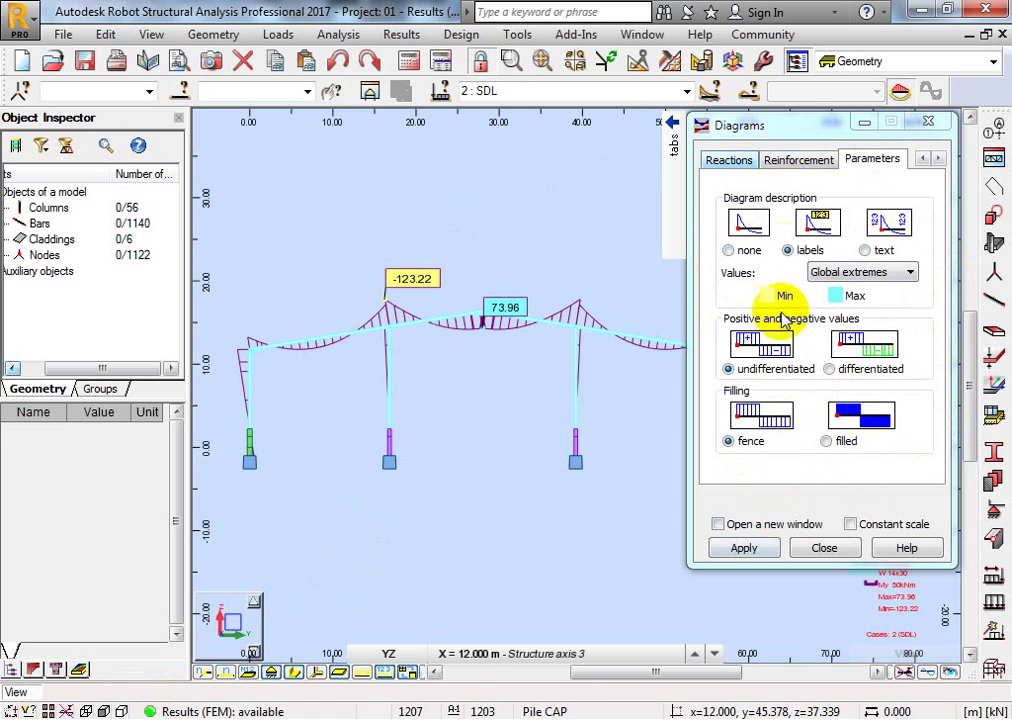
Return to the NTM diagram settings, display the My moment for load case 1 : SW and normalize its scale.
{"action": "left_click", "coordinate": [673, 151]}
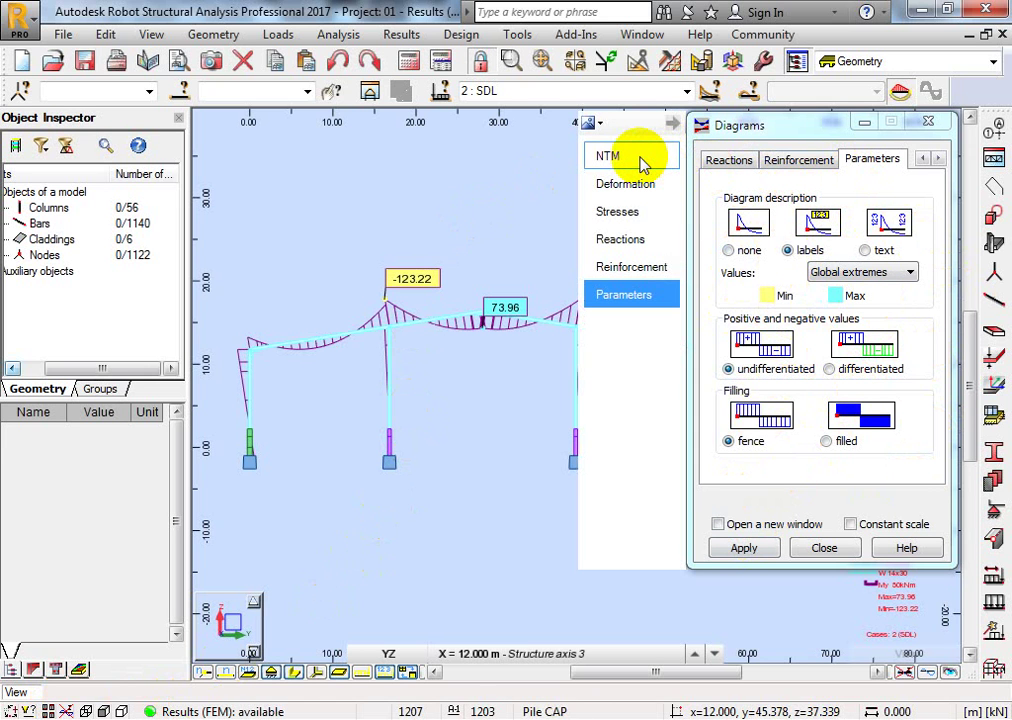
{"action": "left_click", "coordinate": [641, 160]}
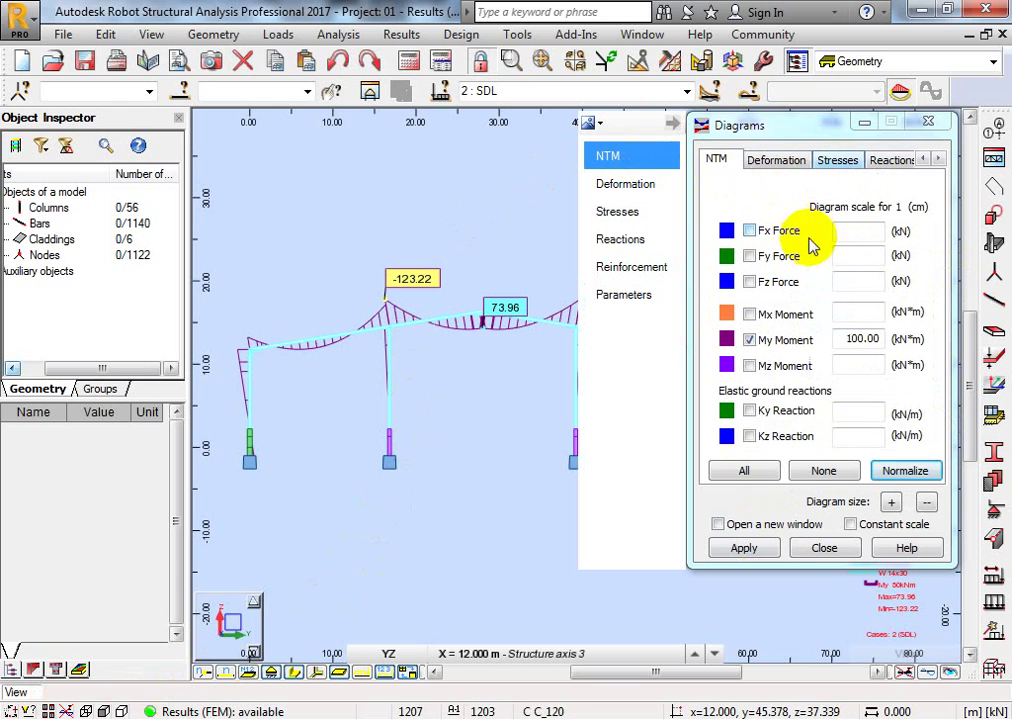
{"action": "left_click", "coordinate": [789, 342]}
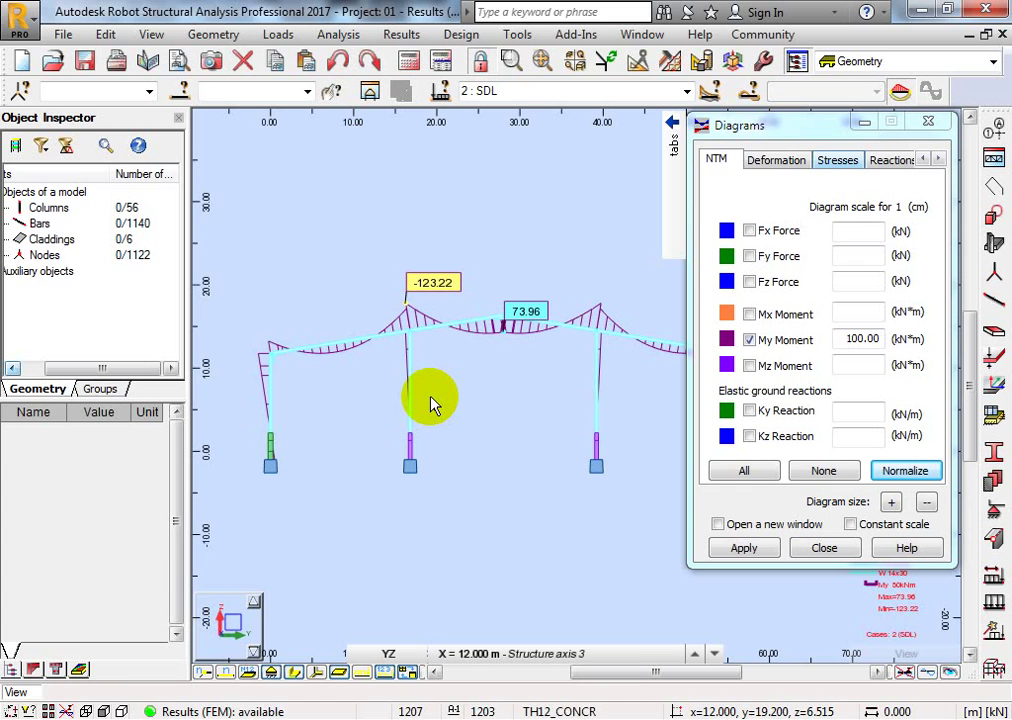
{"action": "left_click", "coordinate": [766, 549]}
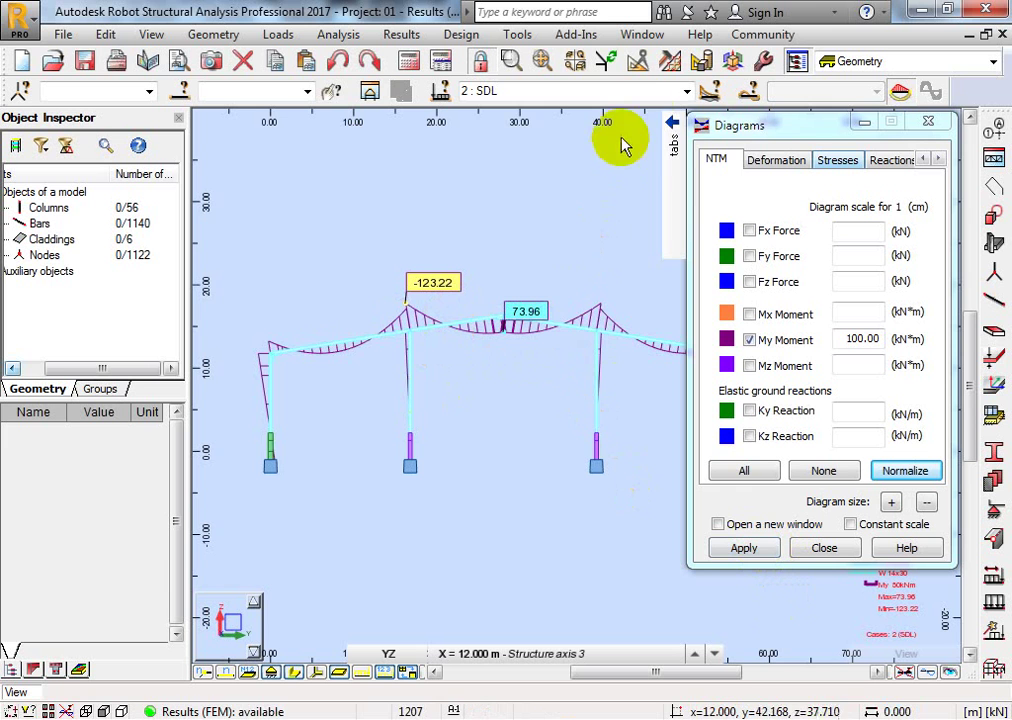
{"action": "left_click", "coordinate": [687, 91]}
{"action": "left_click", "coordinate": [632, 107]}
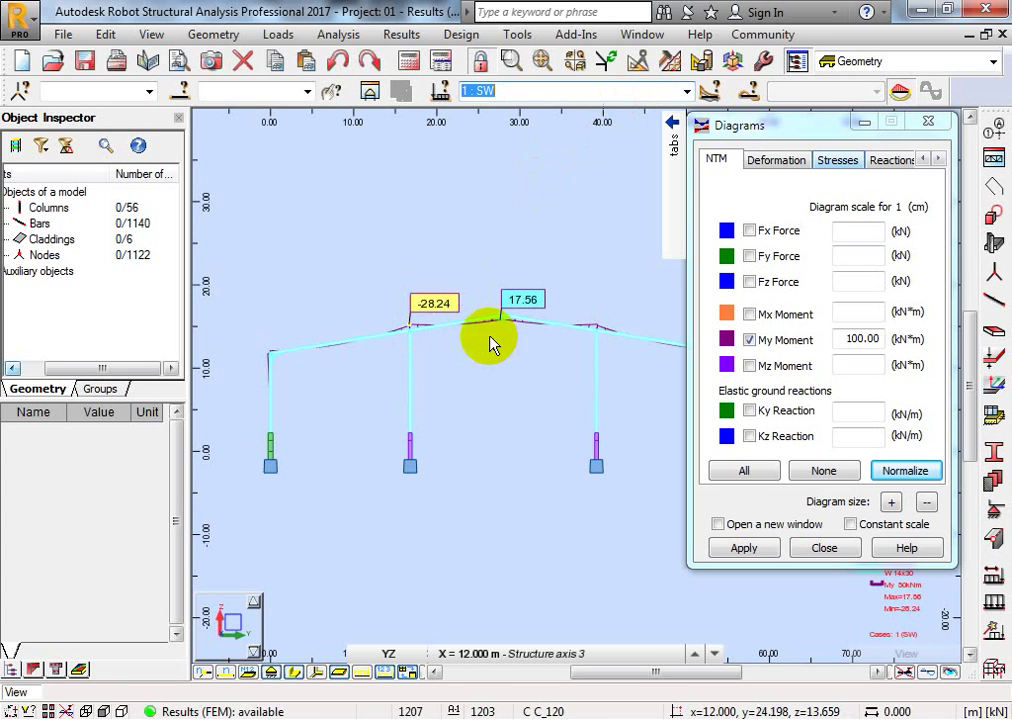
{"action": "left_click", "coordinate": [912, 483]}
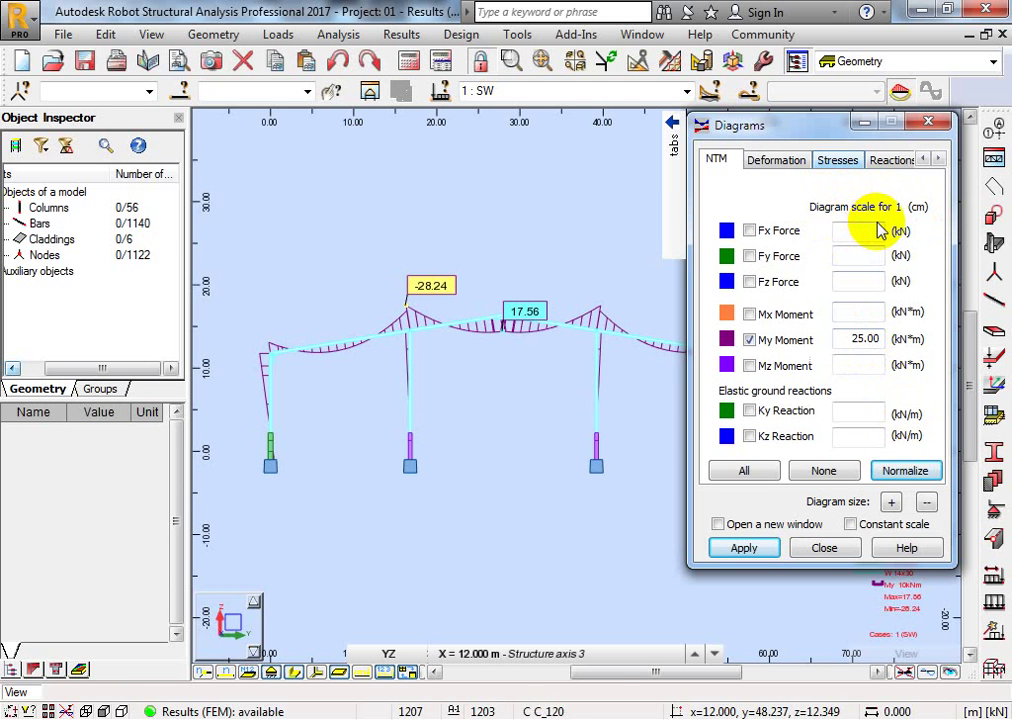
Set the My Moment diagram scale to 10 kN*m per 1 cm and apply it to the frame.
{"action": "double_click", "coordinate": [841, 340]}
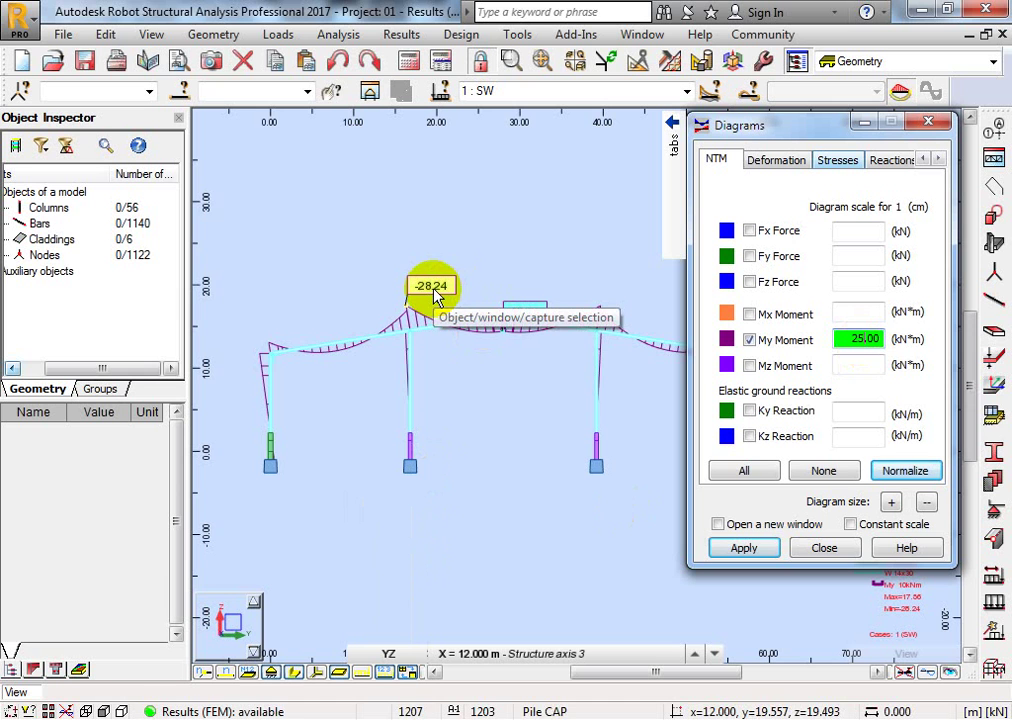
{"action": "double_click", "coordinate": [855, 339]}
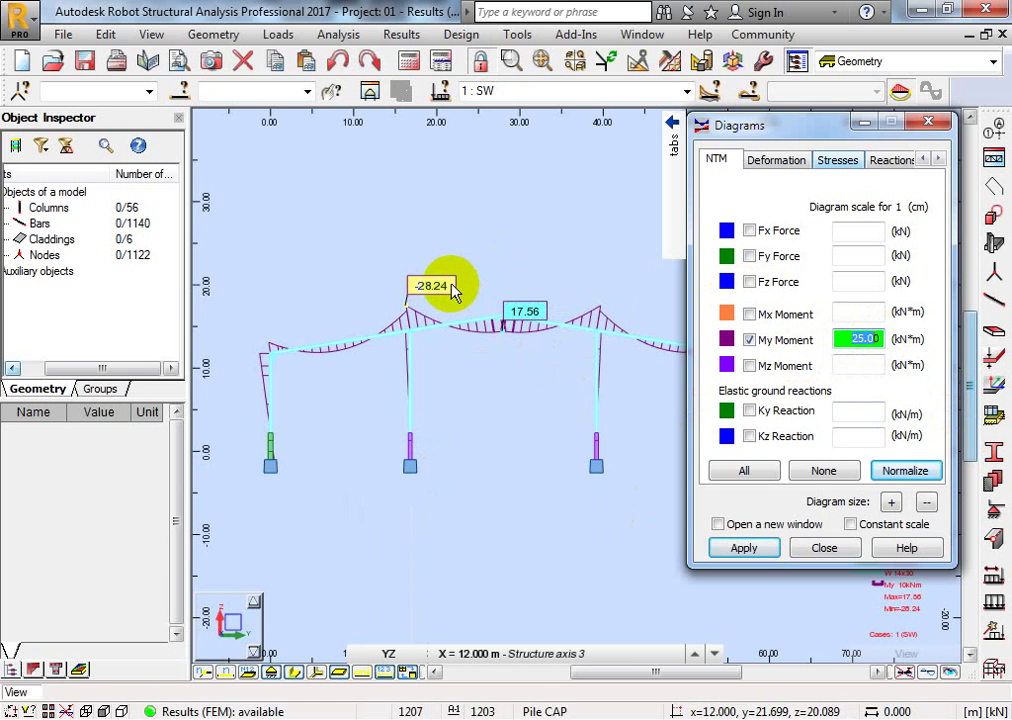
{"action": "double_click", "coordinate": [862, 339]}
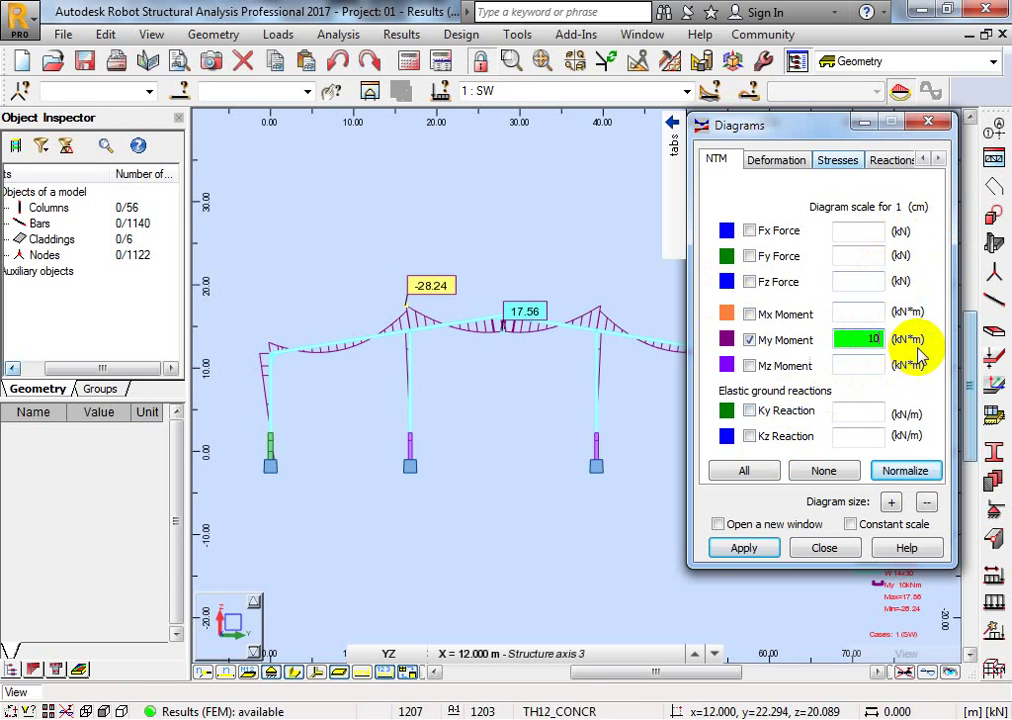
{"action": "double_click", "coordinate": [864, 346]}
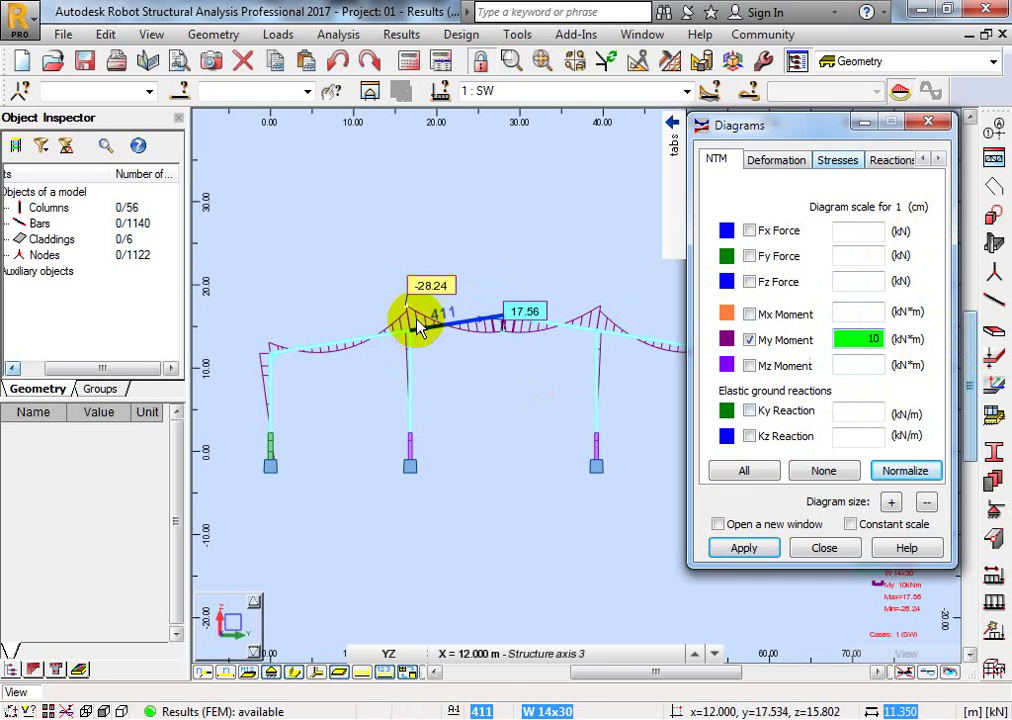
{"action": "double_click", "coordinate": [868, 339]}
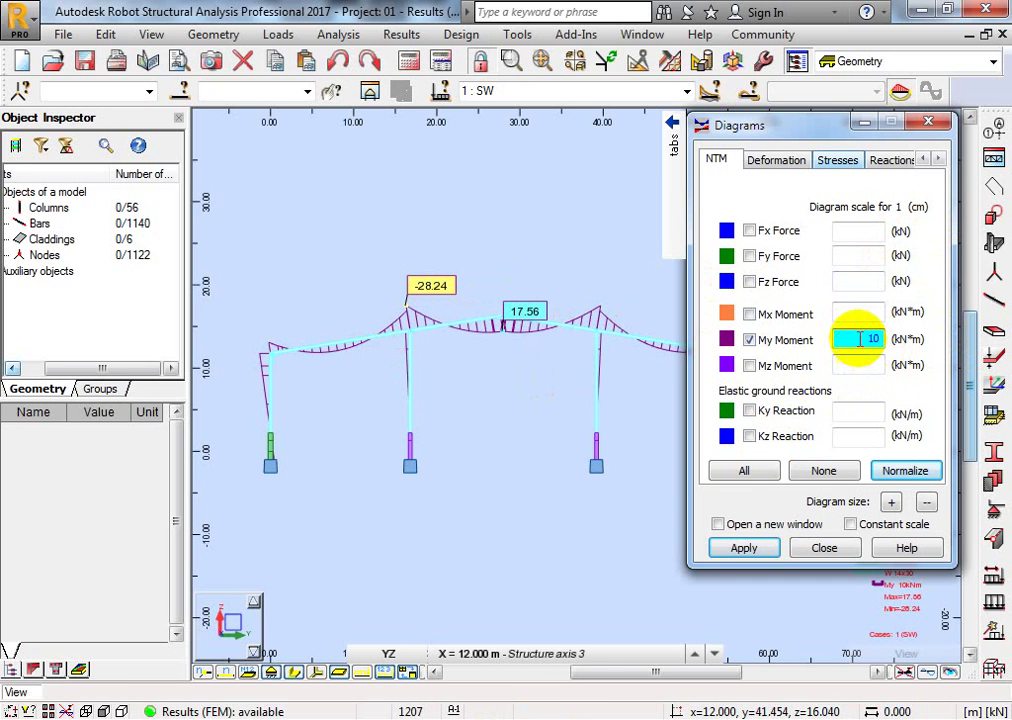
{"action": "left_click", "coordinate": [762, 548]}
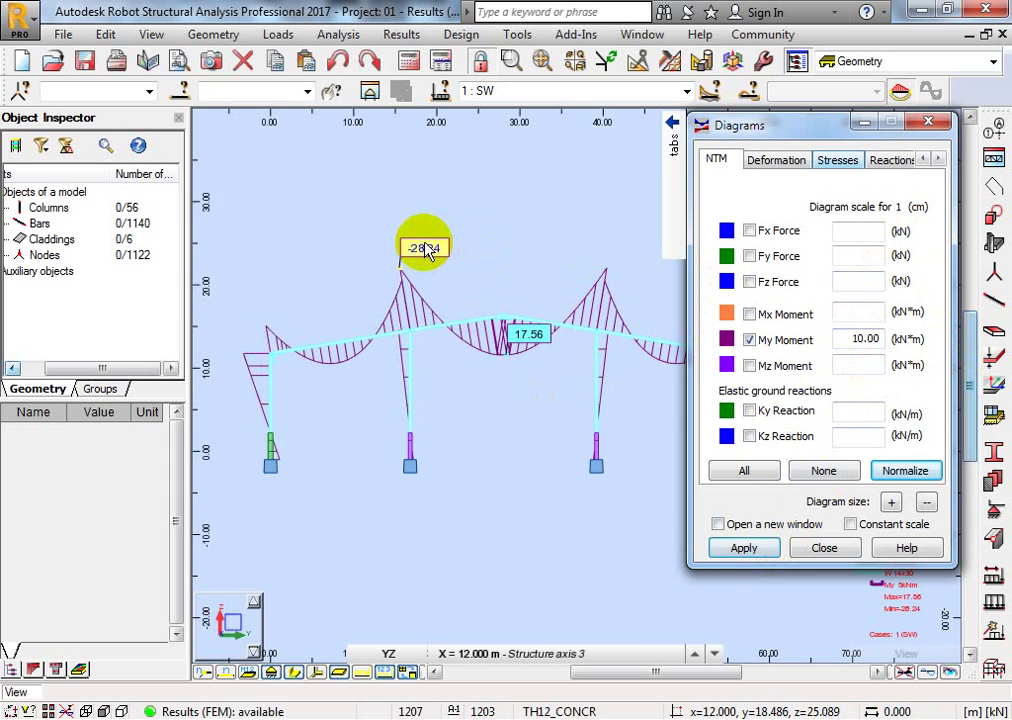
Normalize the My Moment scale for load case 1 : SW, and display combination 7 : ULS with its scale normalized.
{"action": "left_click_drag", "start_coordinate": [855, 339], "coordinate": [899, 338]}
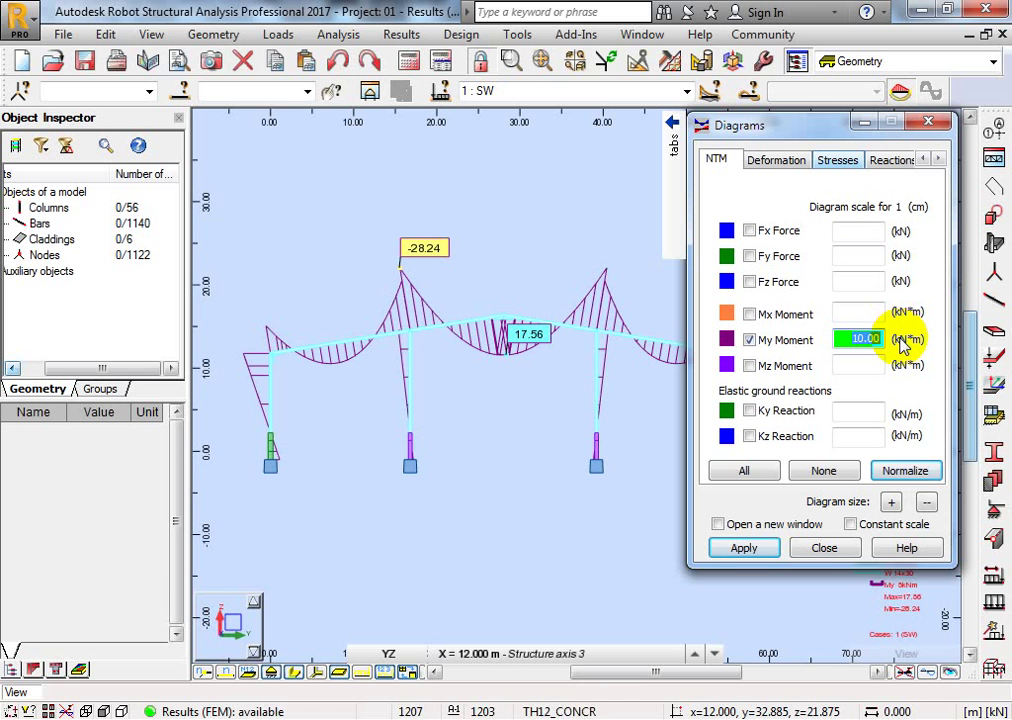
{"action": "left_click", "coordinate": [912, 472]}
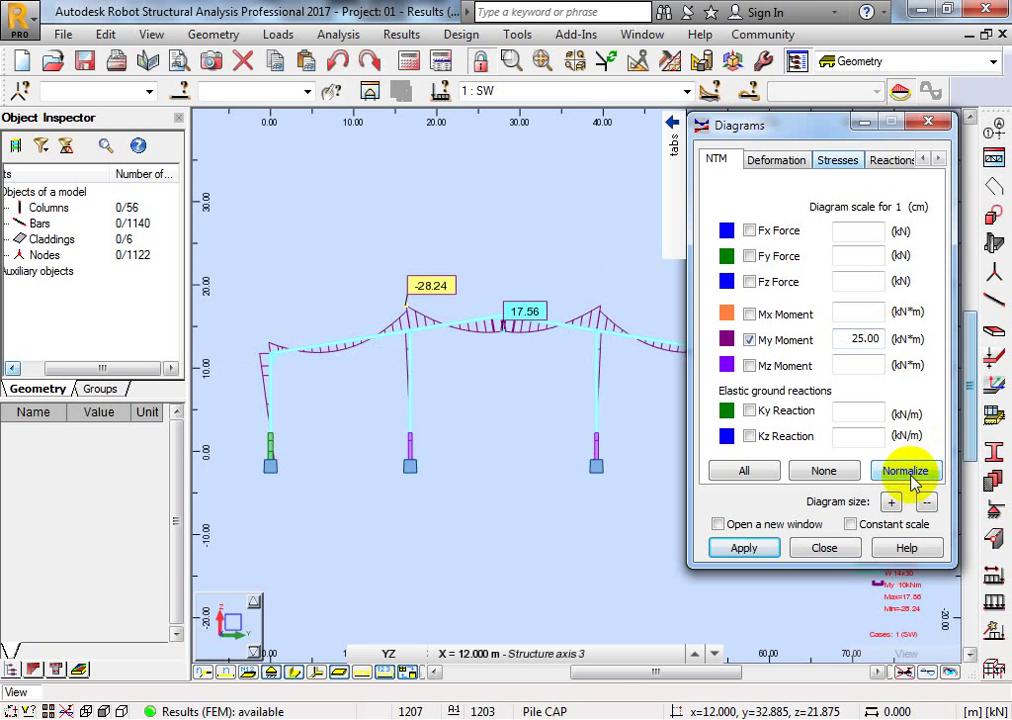
{"action": "left_click", "coordinate": [680, 91]}
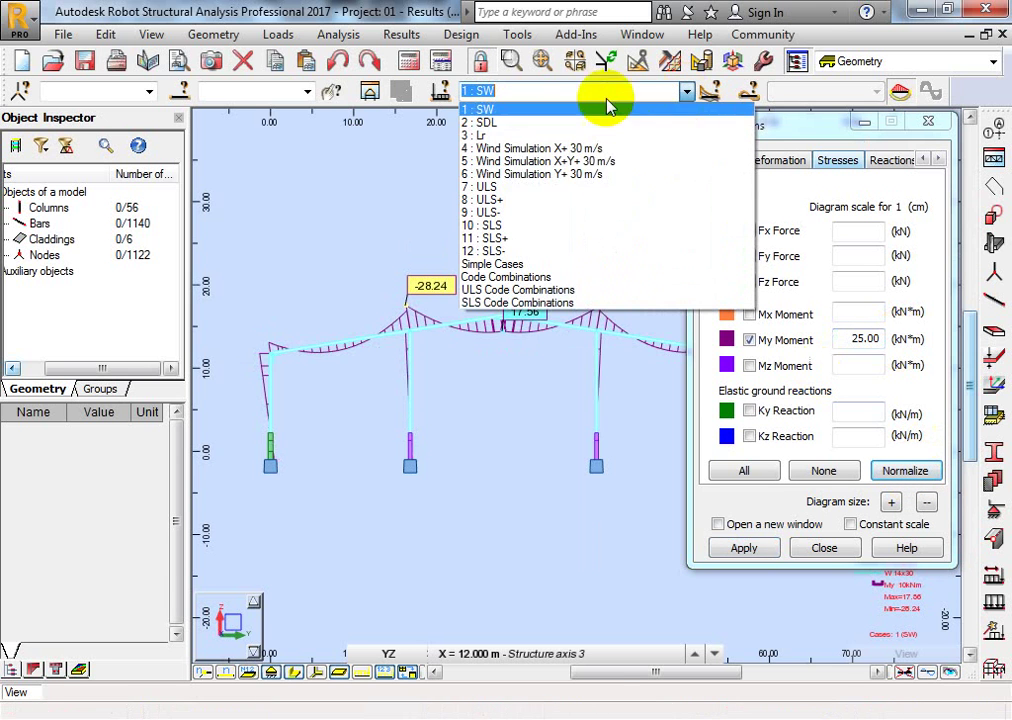
{"action": "left_click", "coordinate": [520, 190]}
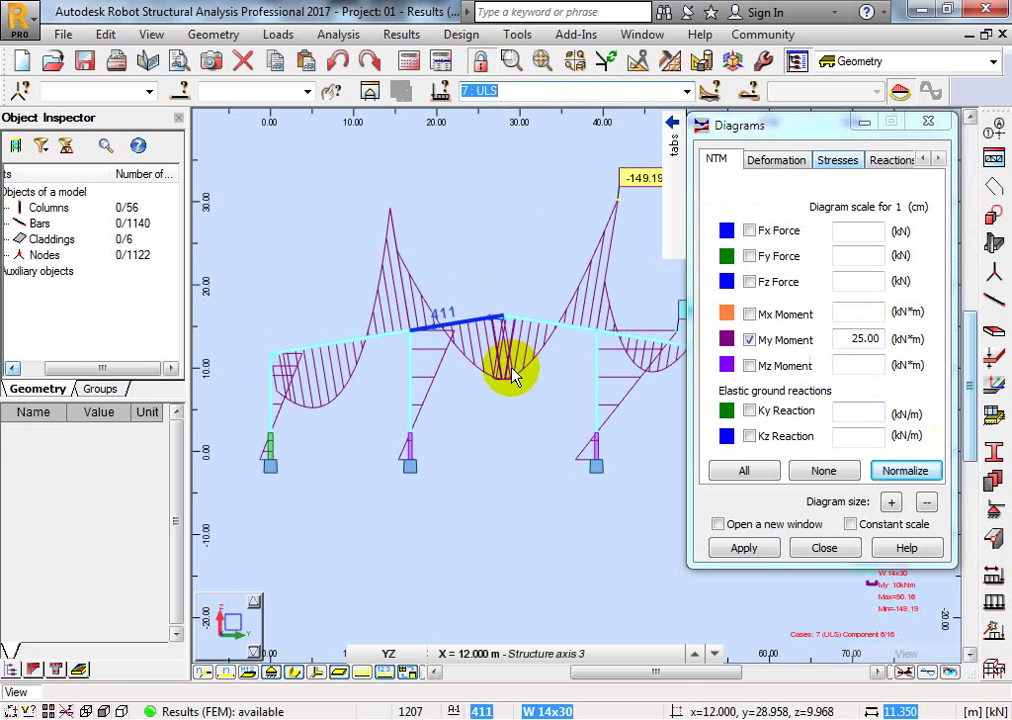
{"action": "left_click", "coordinate": [905, 471]}
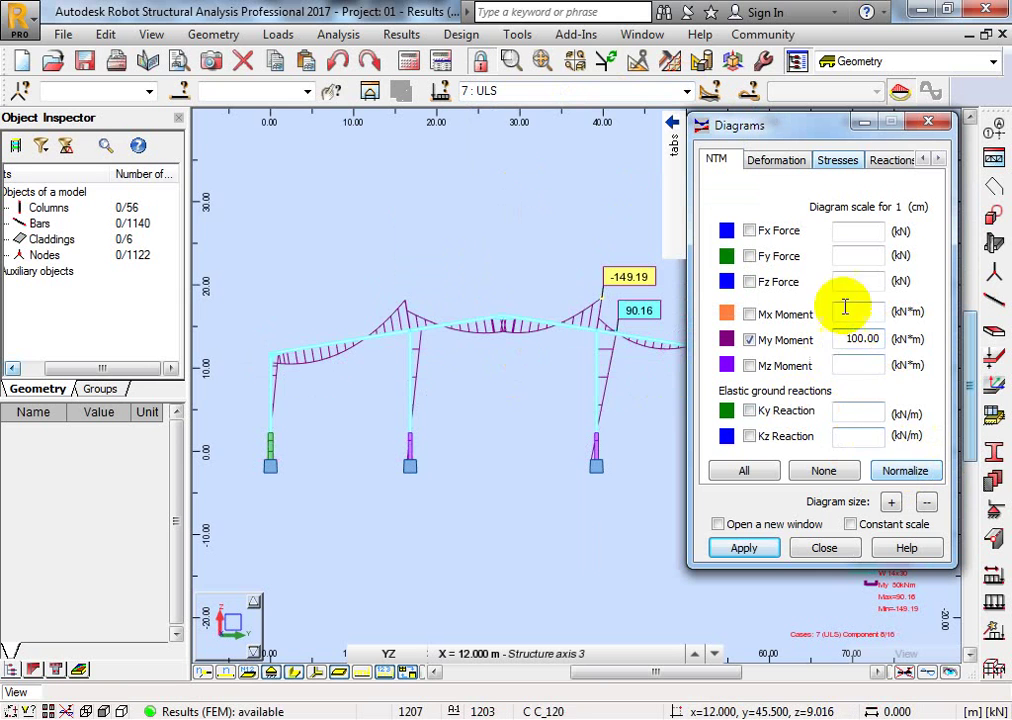
Adjust the diagram size for 7 : ULS and apply a My Moment scale of 75 kN*m per 1 cm.
{"action": "double_click", "coordinate": [848, 340]}
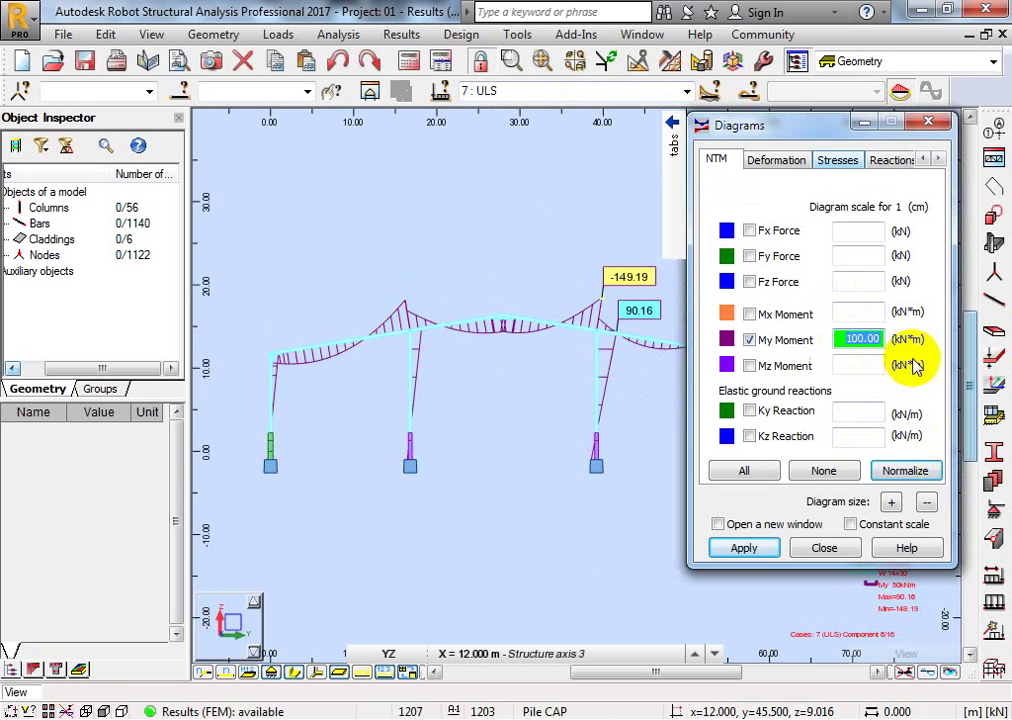
{"action": "left_click", "coordinate": [891, 504]}
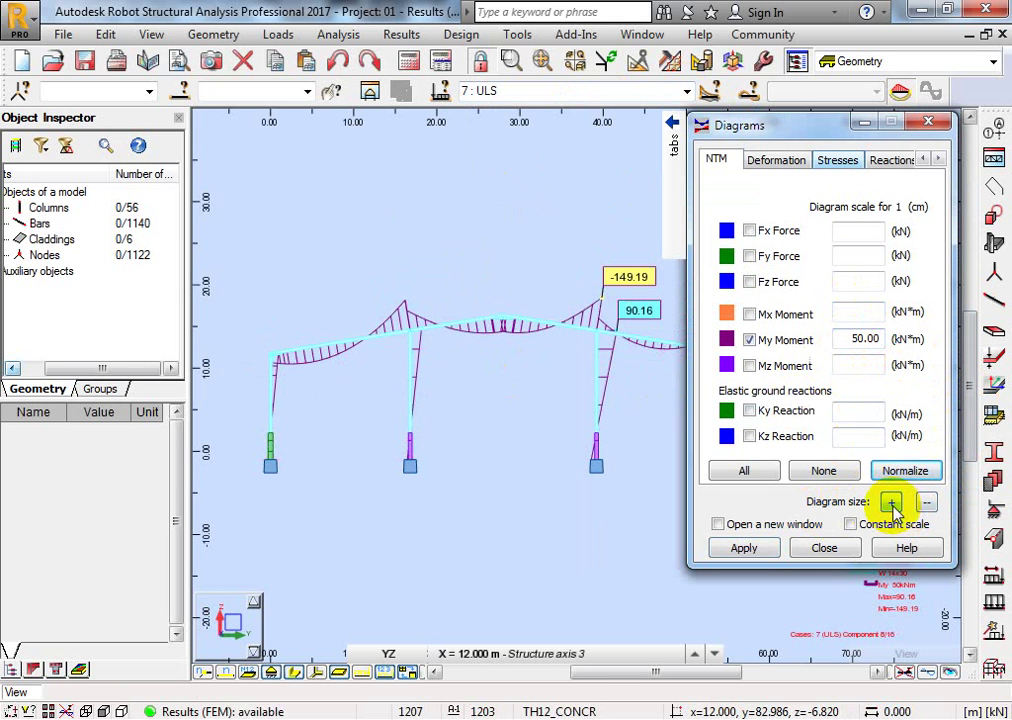
{"action": "left_click", "coordinate": [891, 503]}
{"action": "left_click", "coordinate": [770, 547]}
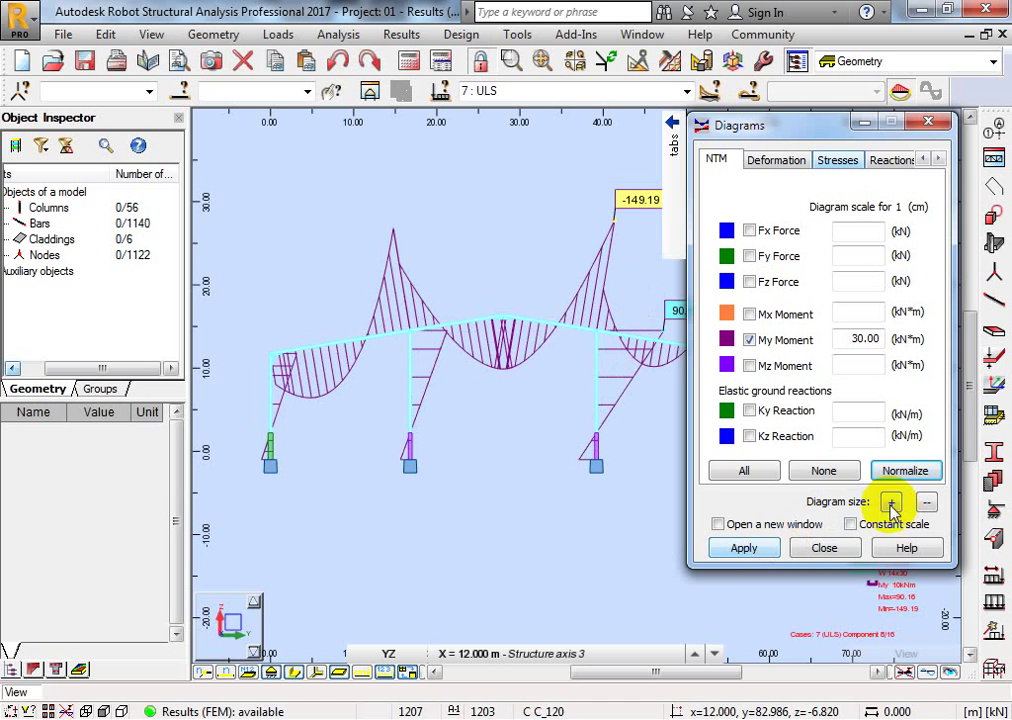
{"action": "left_click", "coordinate": [767, 550]}
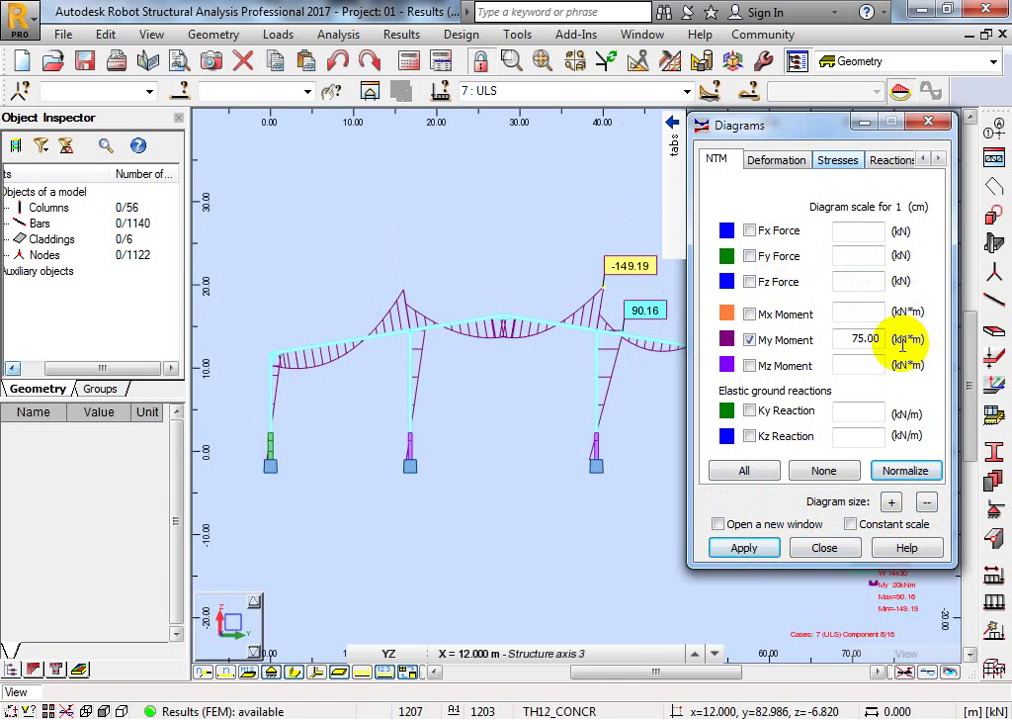
{"action": "left_click_drag", "start_coordinate": [858, 338], "coordinate": [886, 339]}
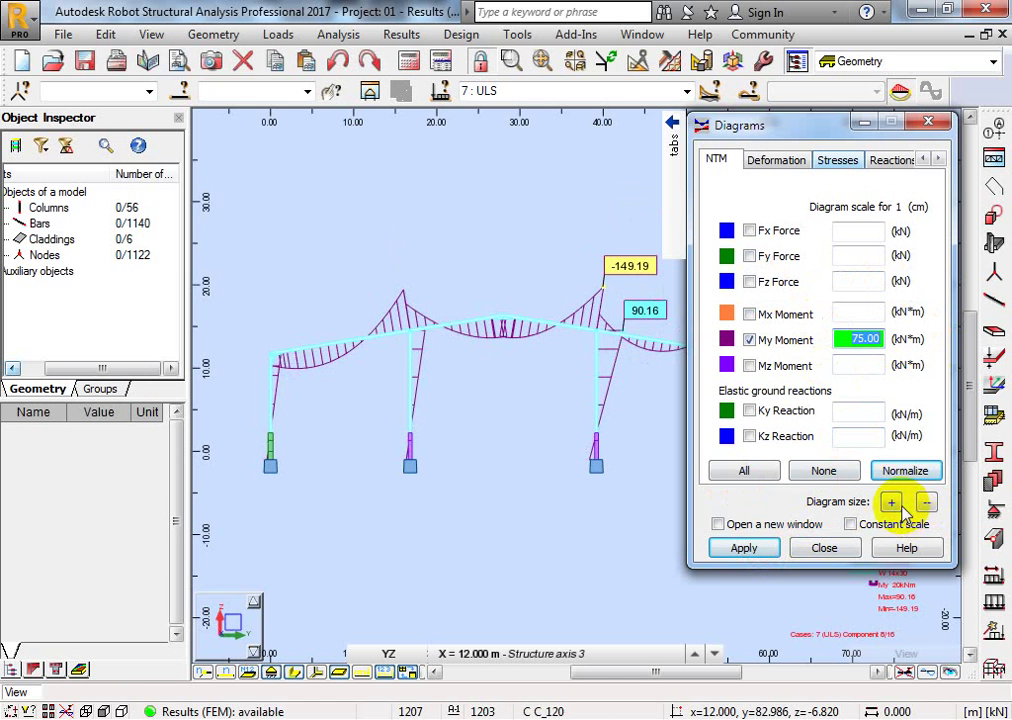
Display the My Moment diagram for combination 8 : ULS+ and normalize its scale.
{"action": "left_click", "coordinate": [686, 91]}
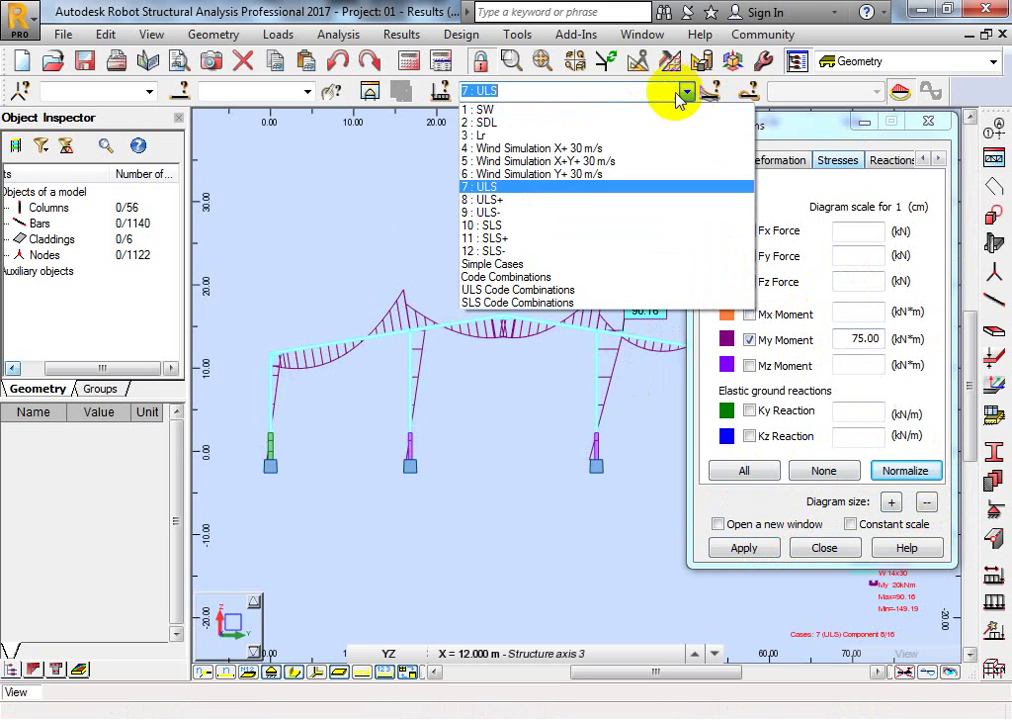
{"action": "left_click", "coordinate": [580, 203]}
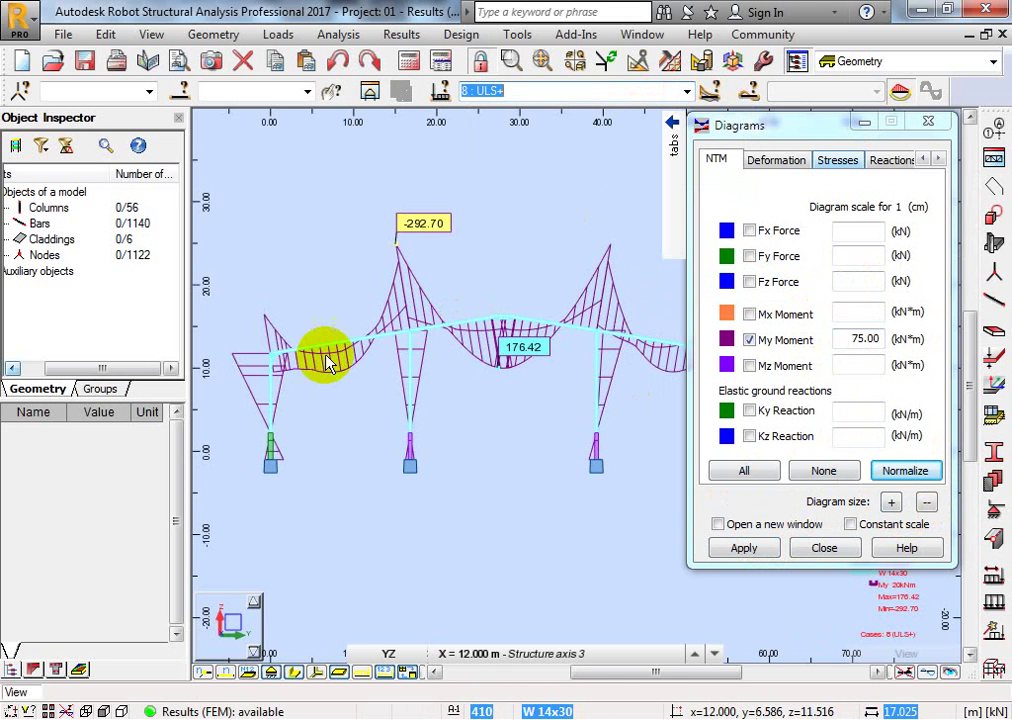
{"action": "left_click", "coordinate": [905, 472]}
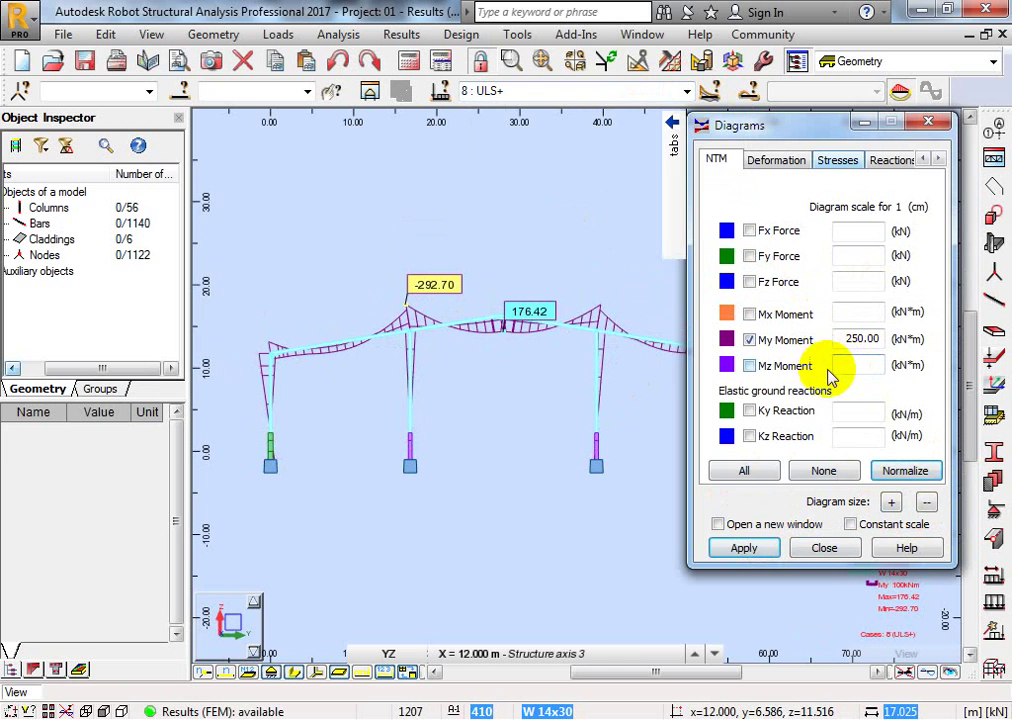
{"action": "left_click_drag", "start_coordinate": [835, 341], "coordinate": [880, 339]}
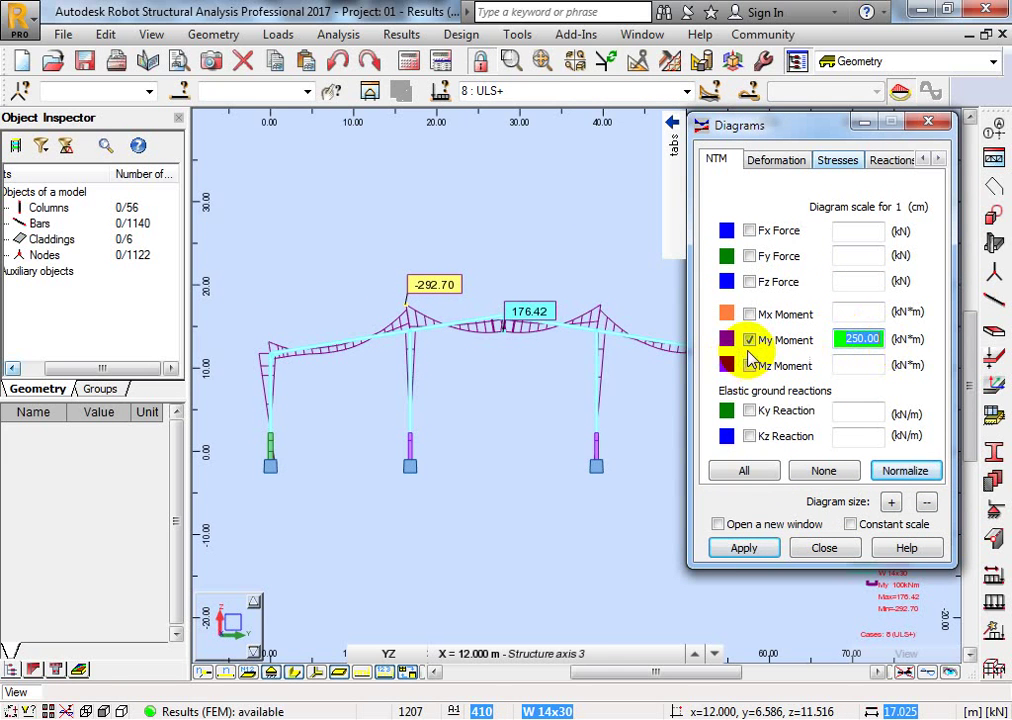
{"action": "double_click", "coordinate": [858, 338]}
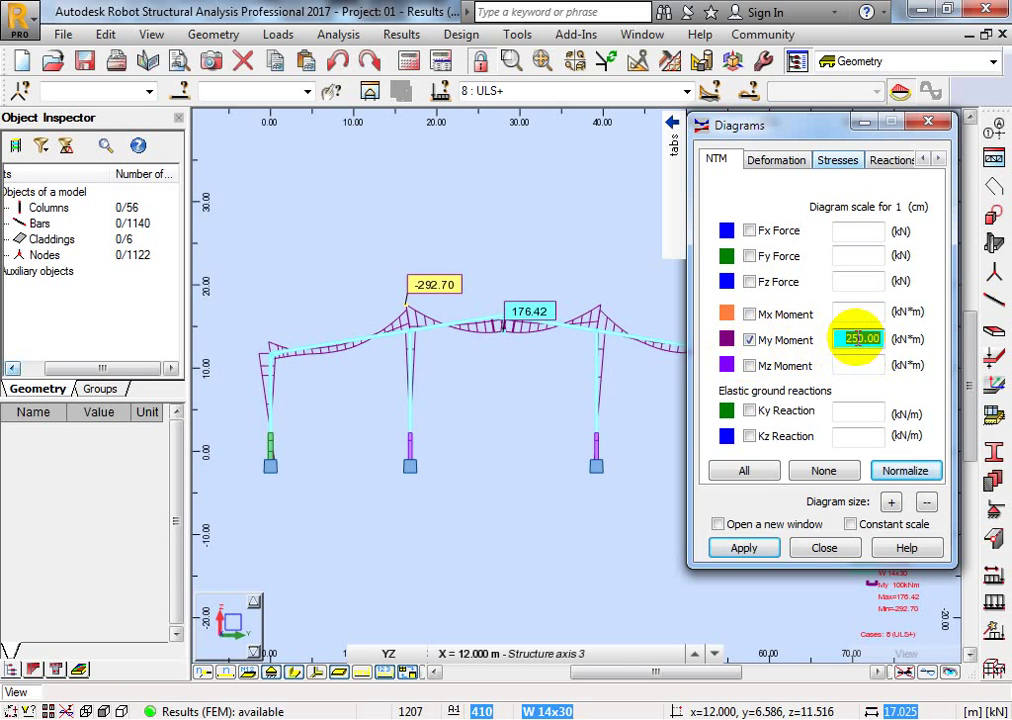
Display the Mx Moment instead of My for 8 : ULS+, and replace it with the Mz Moment, normalizing each scale.
{"action": "left_click", "coordinate": [749, 314]}
{"action": "left_click", "coordinate": [749, 340]}
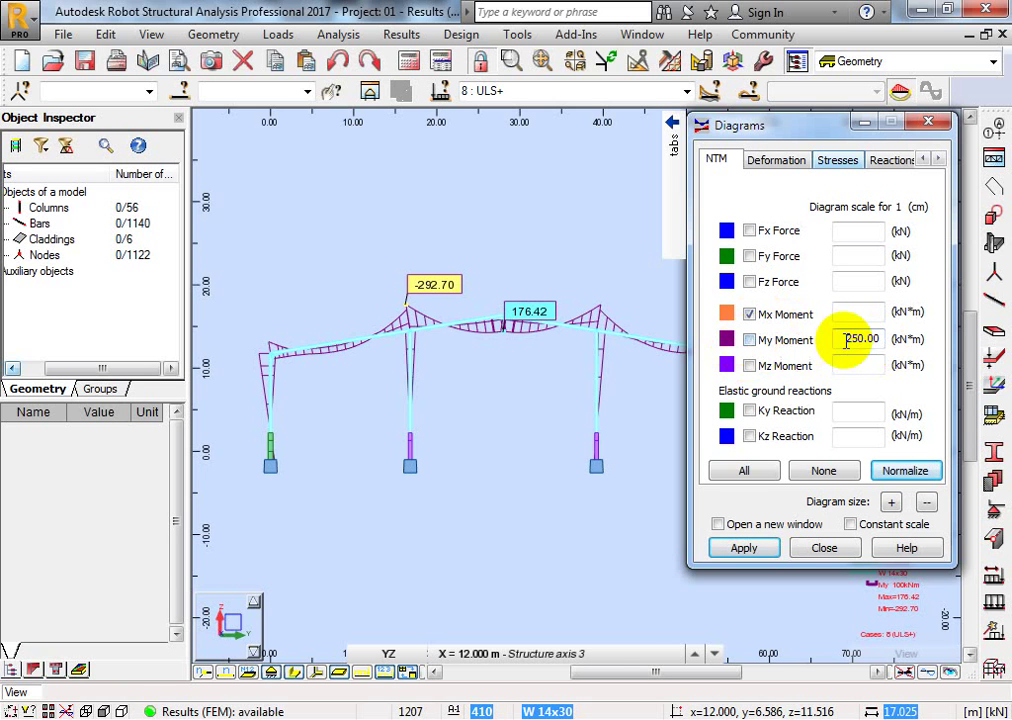
{"action": "left_click", "coordinate": [910, 472]}
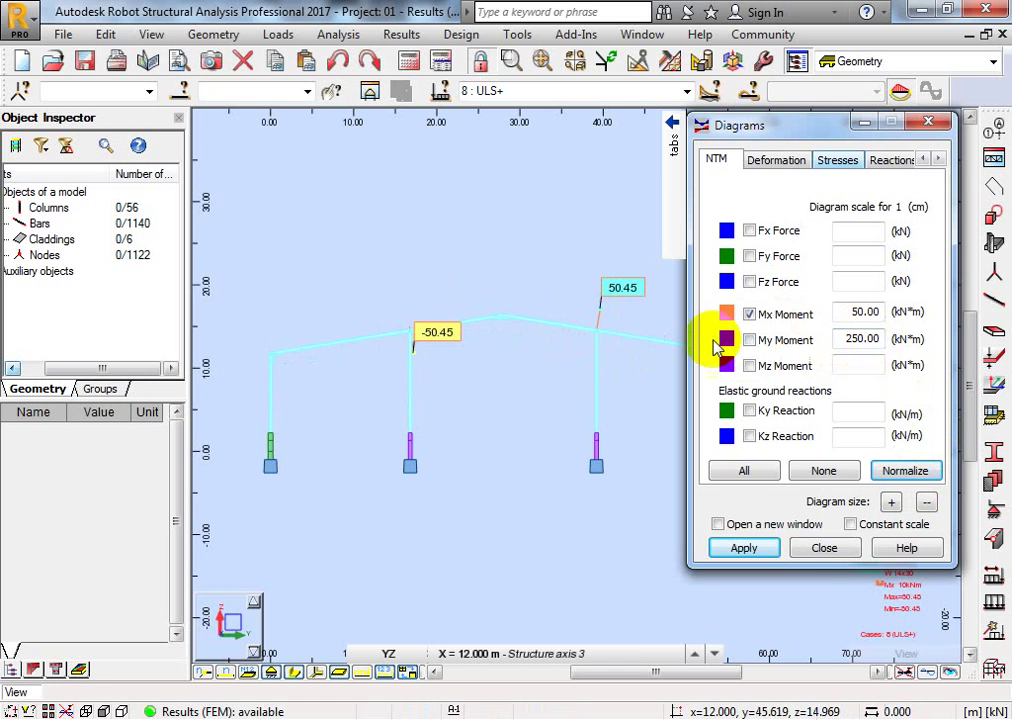
{"action": "left_click", "coordinate": [749, 314]}
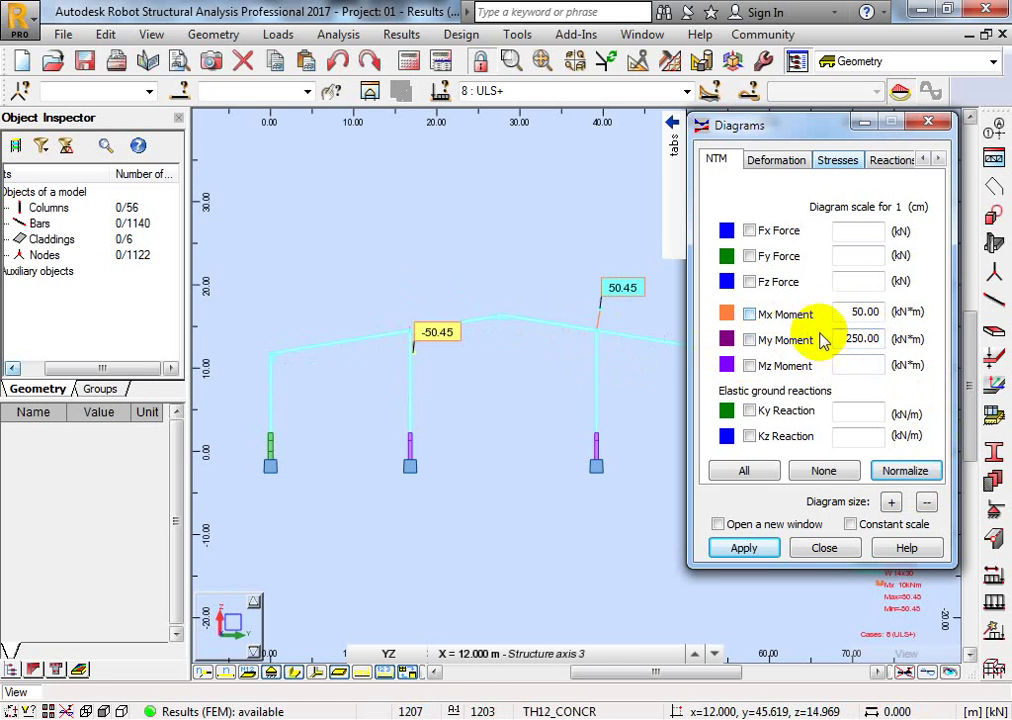
{"action": "left_click", "coordinate": [793, 367]}
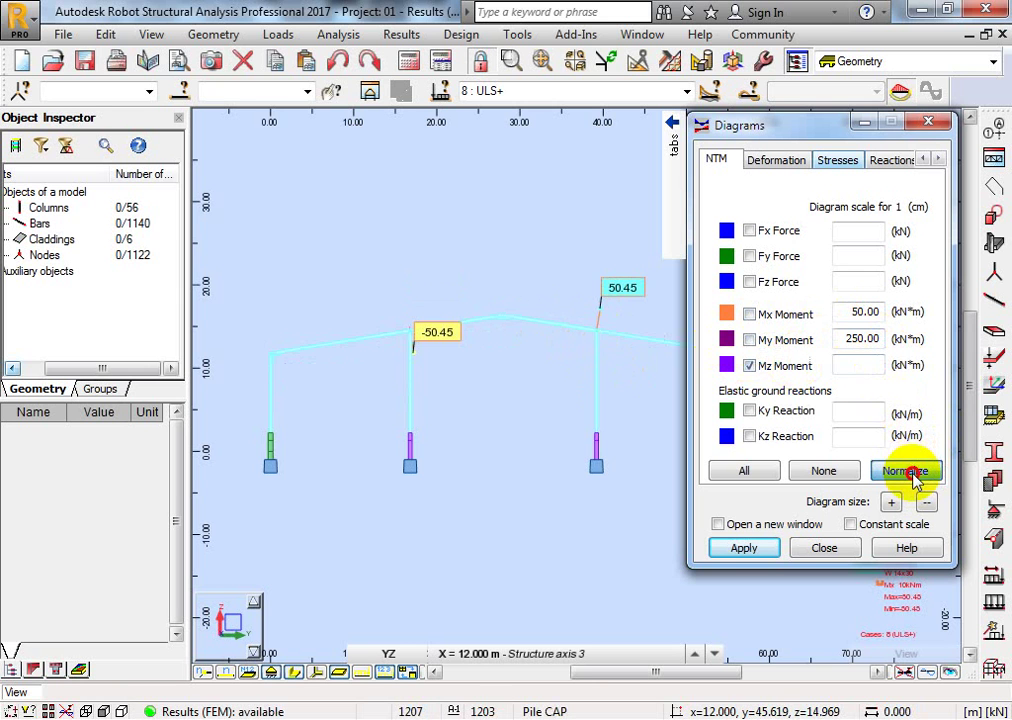
{"action": "left_click", "coordinate": [897, 475]}
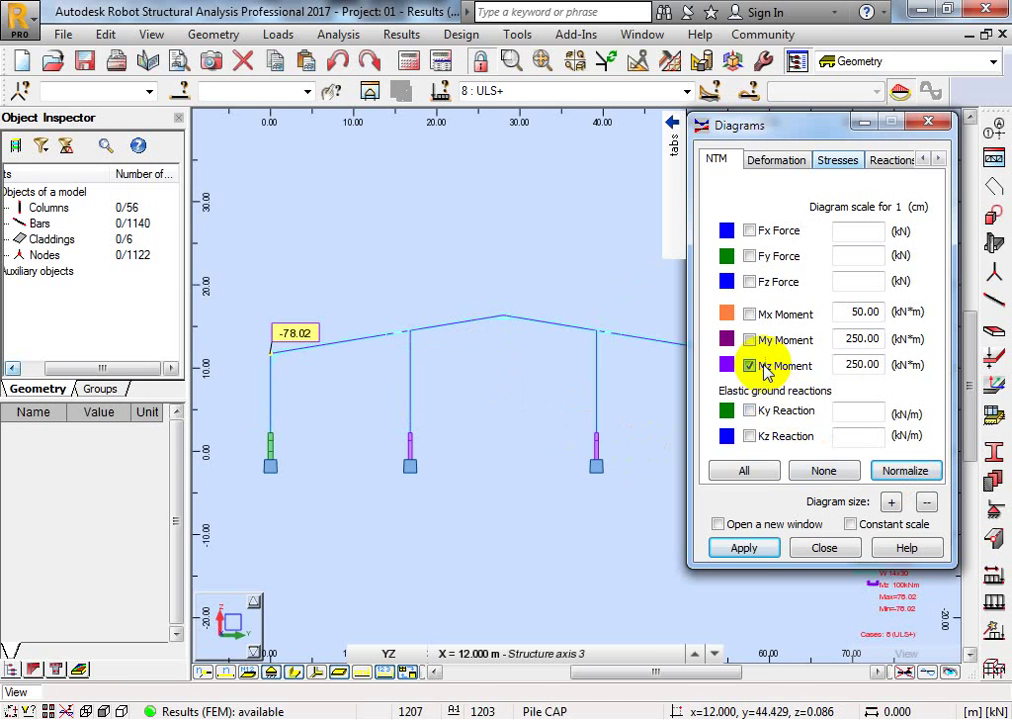
Display the Fz Force diagram in place of Mz, and switch to the Fx Force alone, normalizing each scale.
{"action": "left_click", "coordinate": [768, 285]}
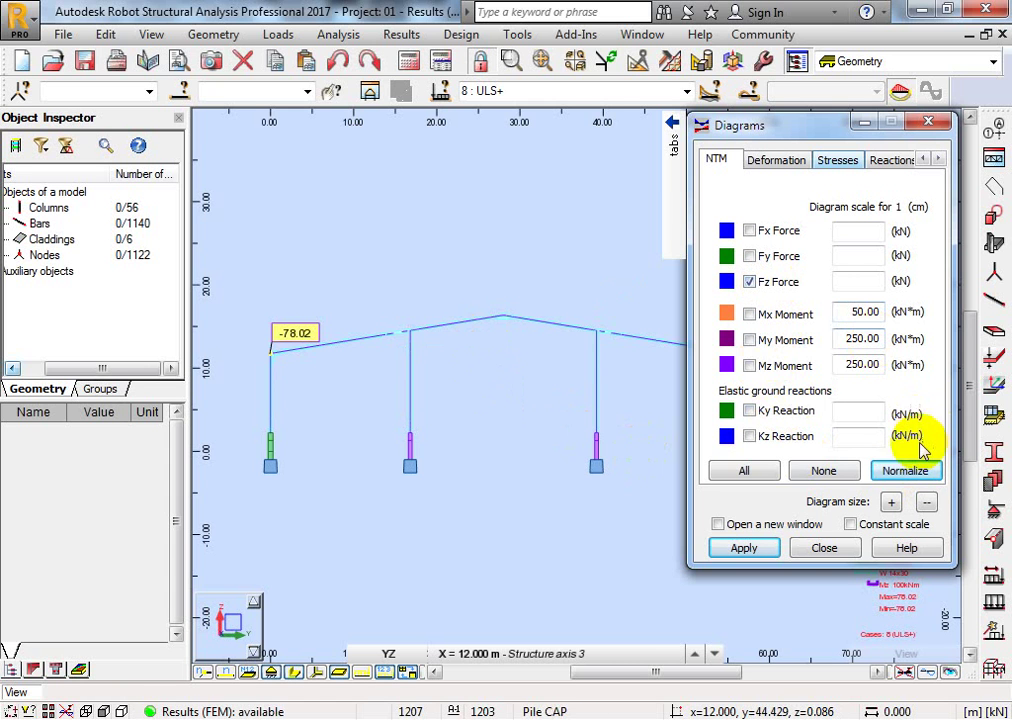
{"action": "left_click", "coordinate": [912, 473]}
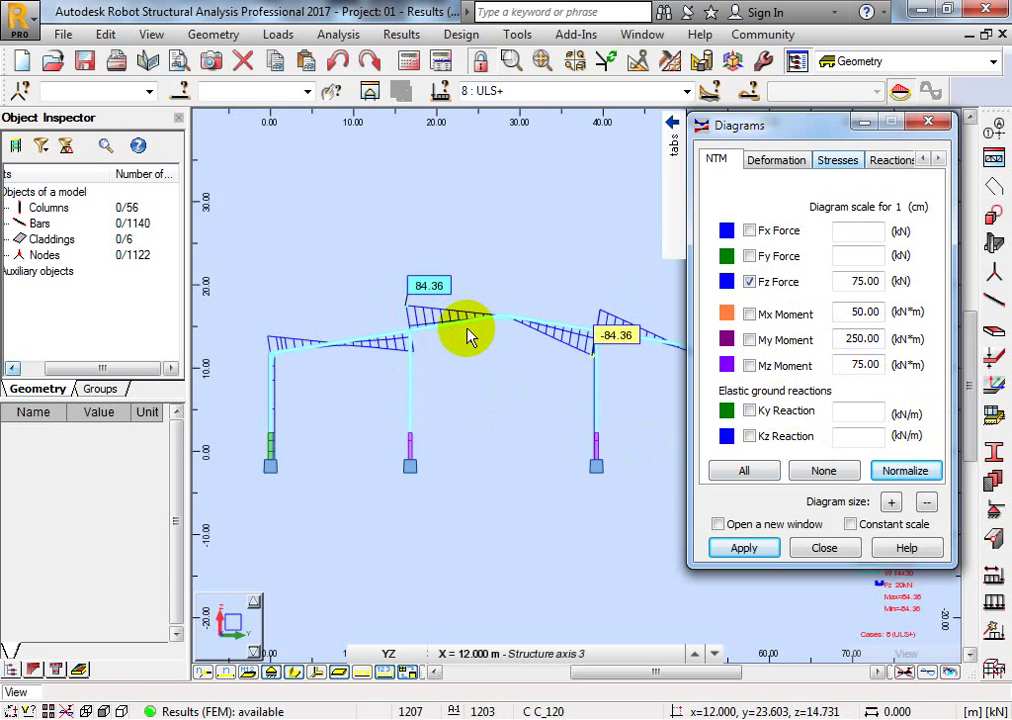
{"action": "left_click", "coordinate": [785, 232]}
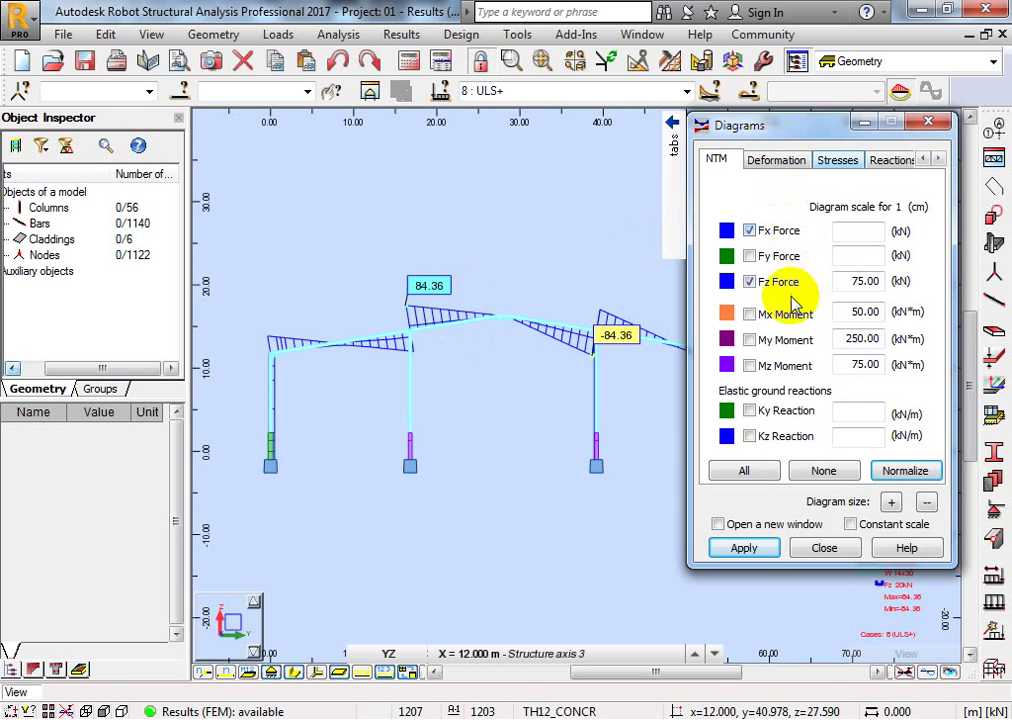
{"action": "left_click", "coordinate": [786, 285]}
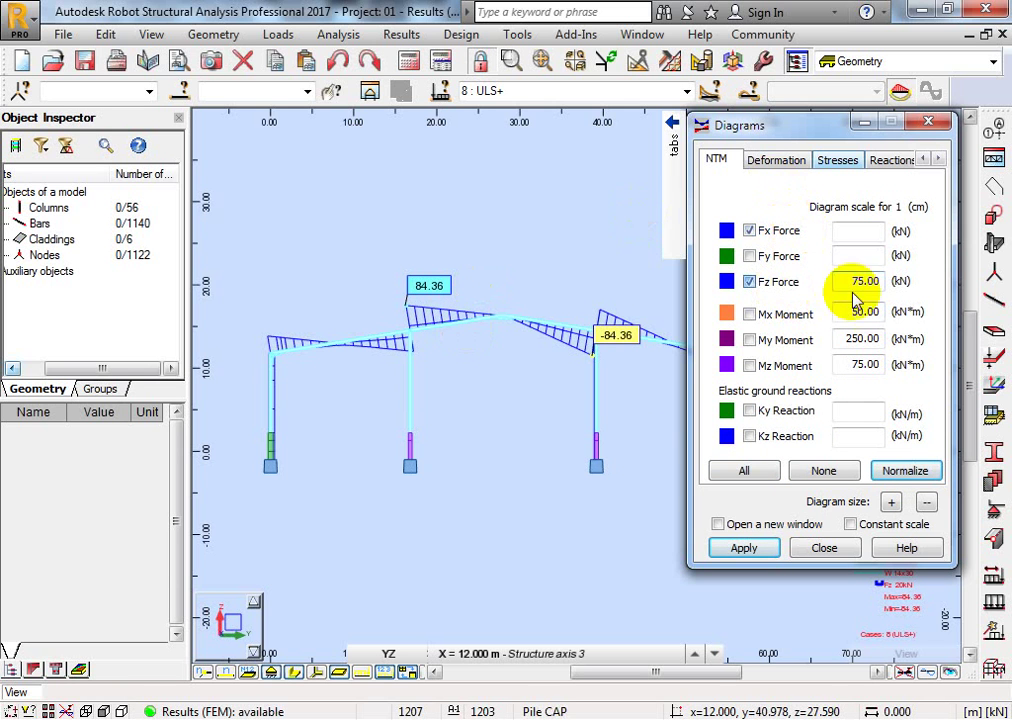
{"action": "left_click", "coordinate": [913, 473]}
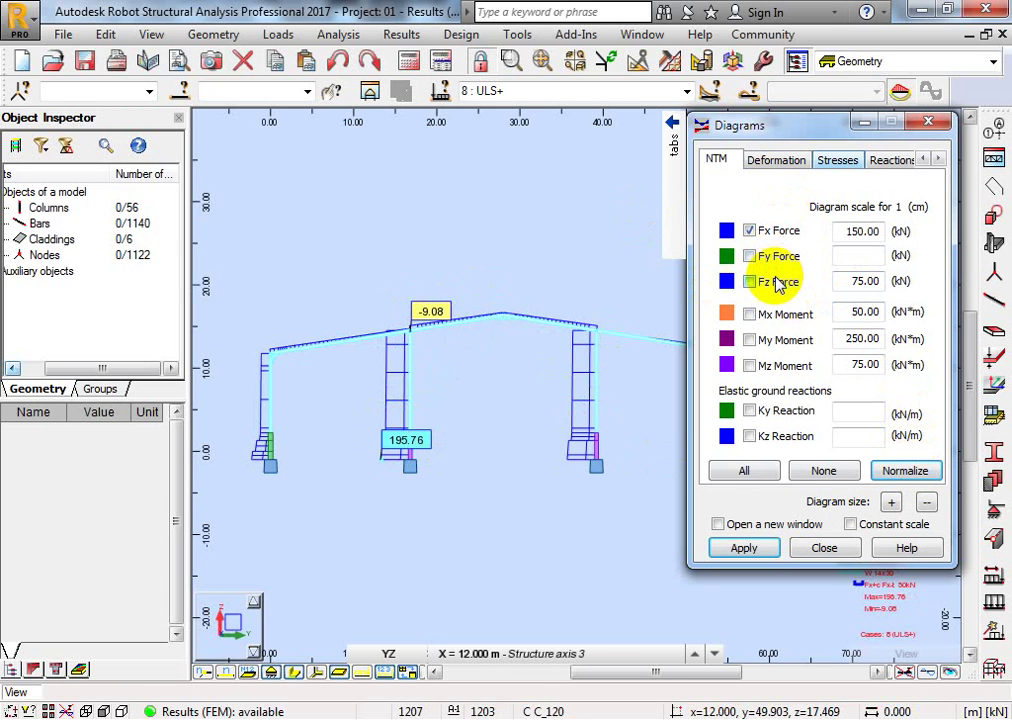
Replace the Fx Force diagram with the Fy Force and normalize its scale.
{"action": "left_click", "coordinate": [749, 231]}
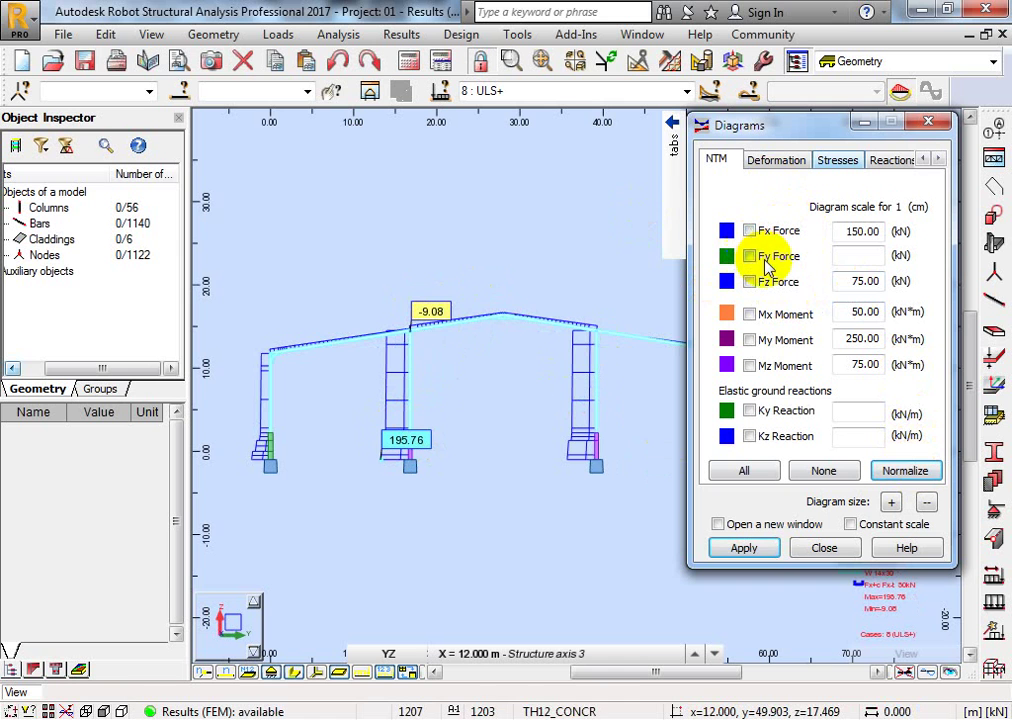
{"action": "left_click", "coordinate": [749, 256]}
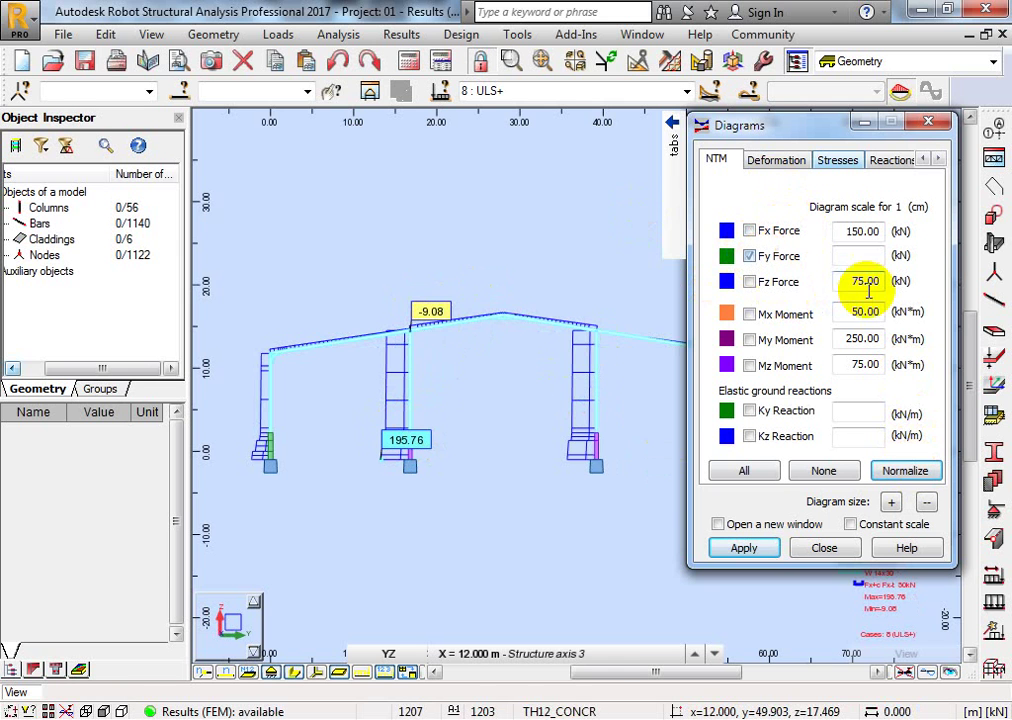
{"action": "left_click", "coordinate": [909, 471]}
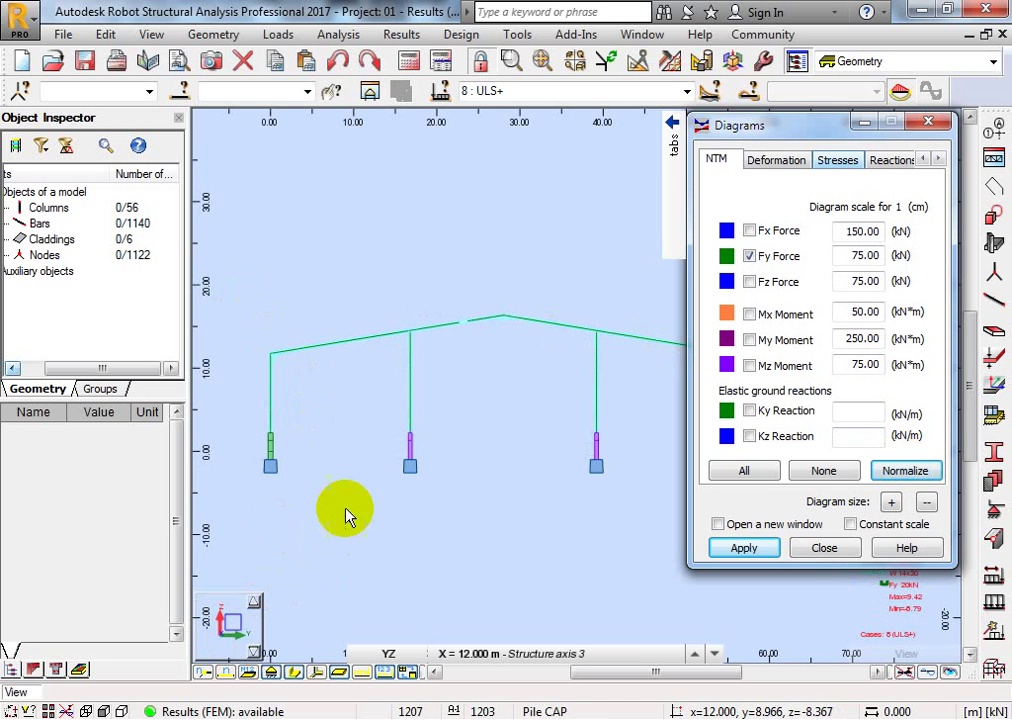
Step through the XZ planes to structure axis I at Y = 44.800 m and inspect the column's Fy diagram there with a normalized scale.
{"action": "left_click", "coordinate": [225, 610]}
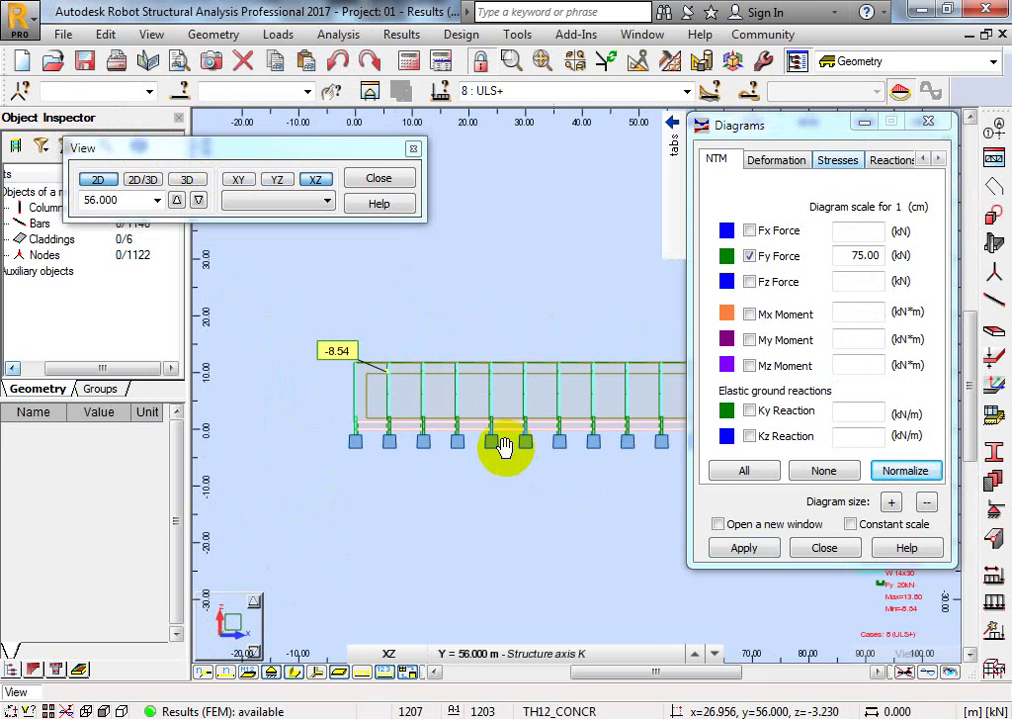
{"action": "left_click", "coordinate": [177, 200]}
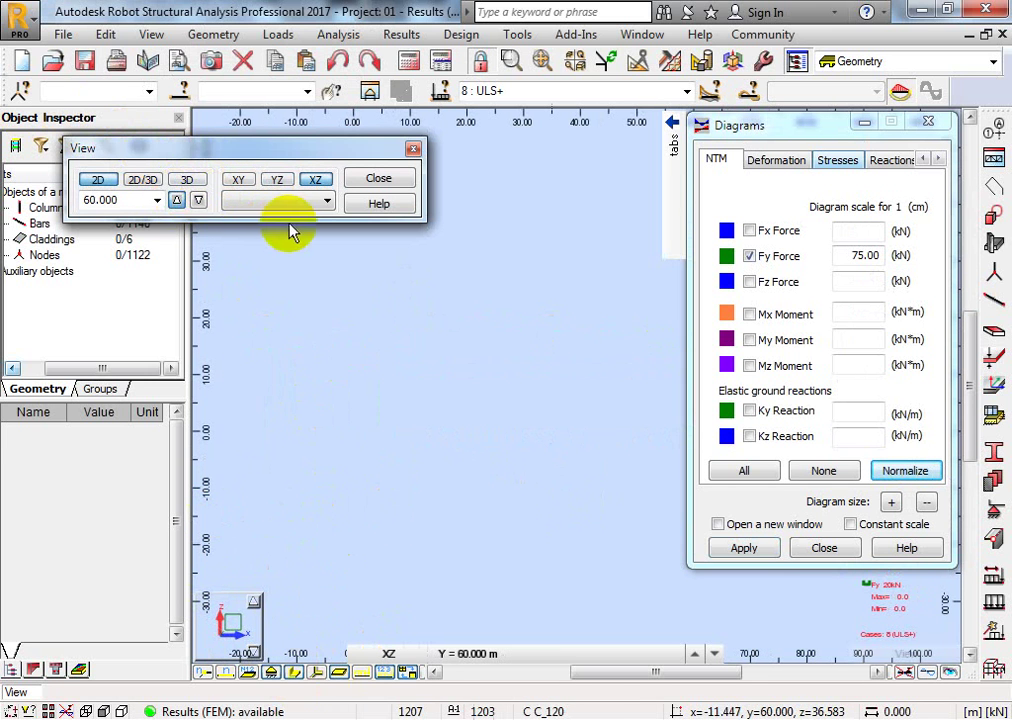
{"action": "left_click", "coordinate": [199, 200]}
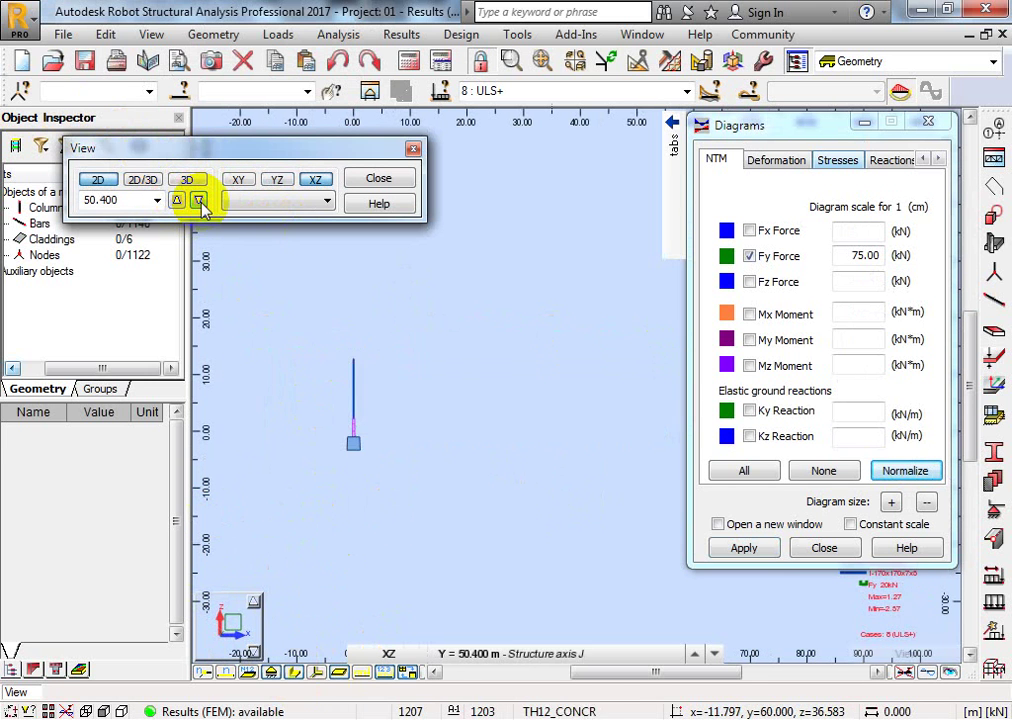
{"action": "left_click", "coordinate": [200, 200]}
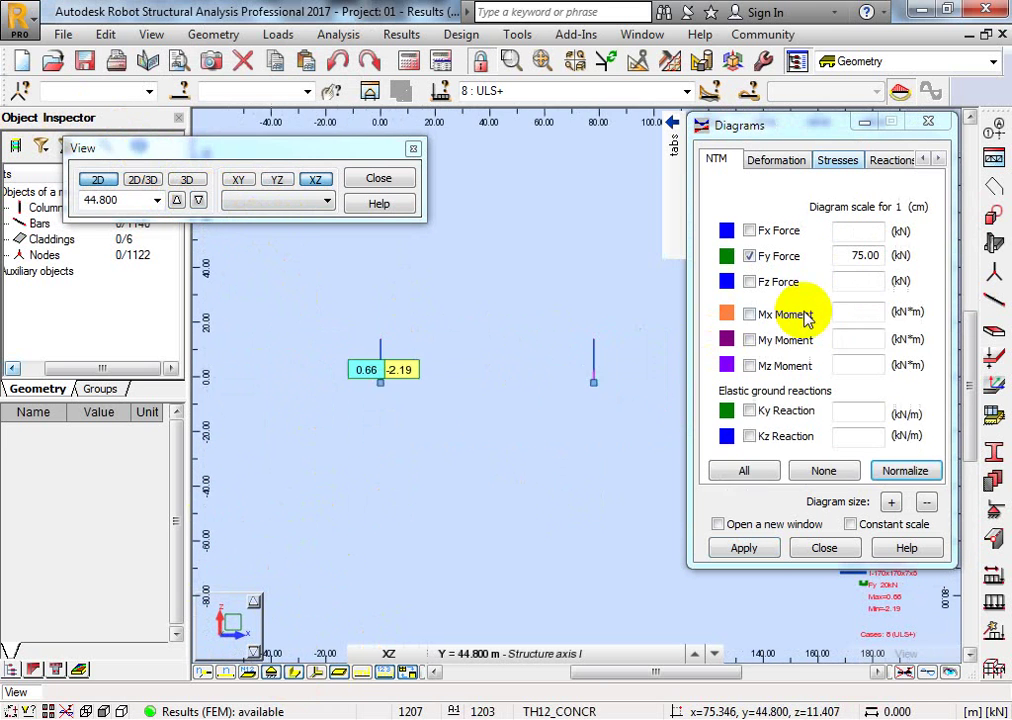
{"action": "left_click", "coordinate": [908, 472]}
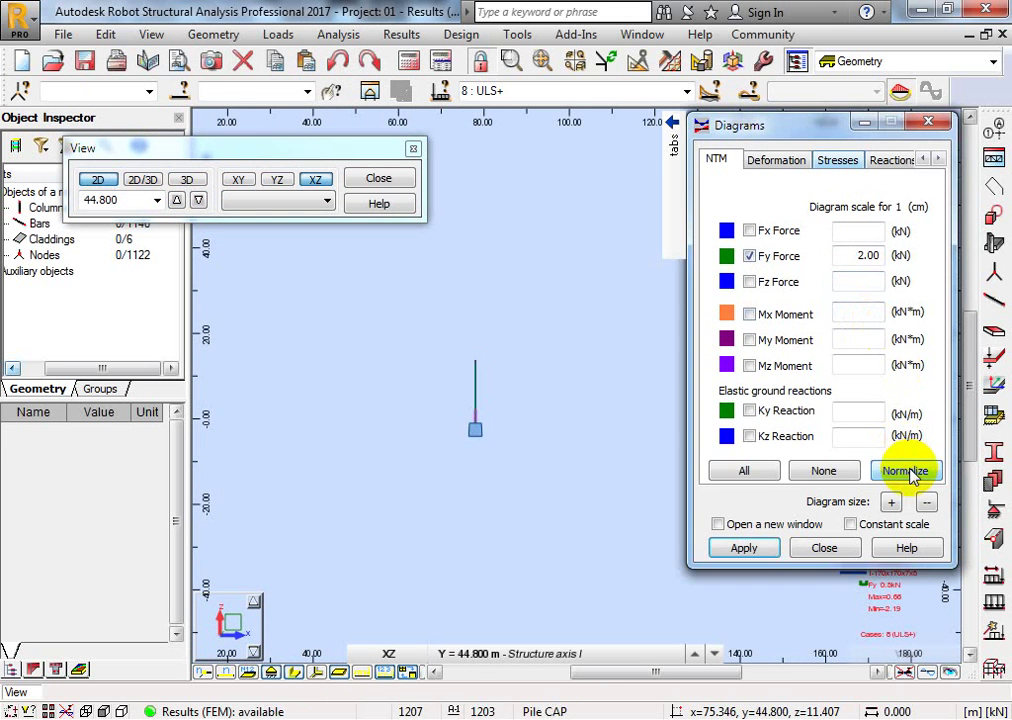
{"action": "scroll", "coordinate": [600, 400], "scroll_direction": "up", "scroll_amount": 5}
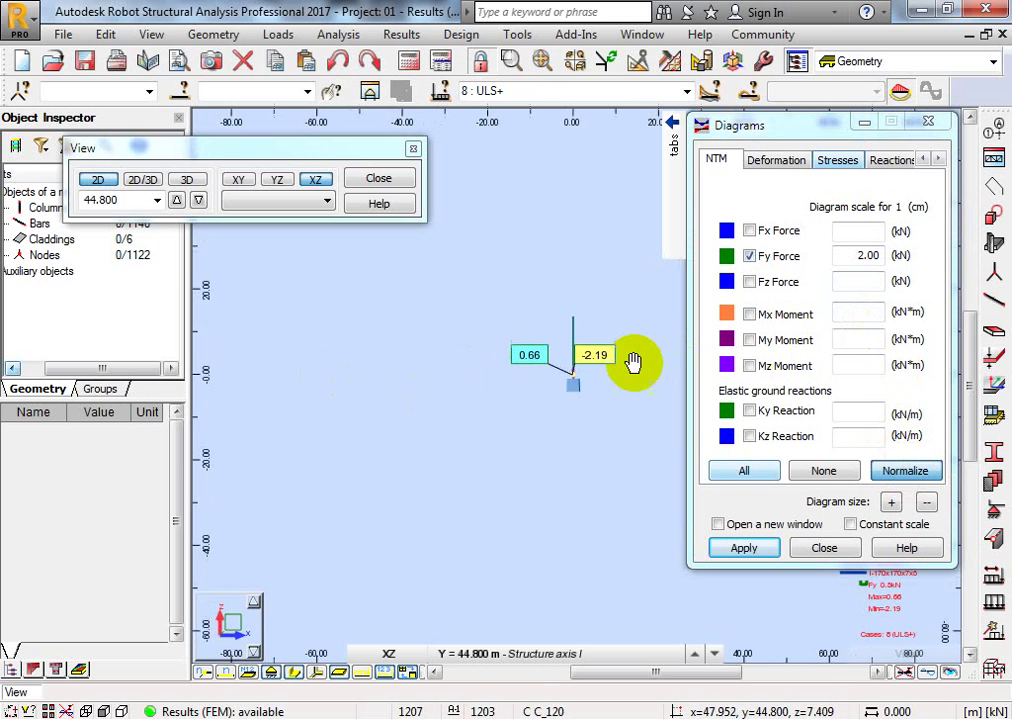
{"action": "scroll", "coordinate": [575, 378], "scroll_direction": "up", "scroll_amount": 2}
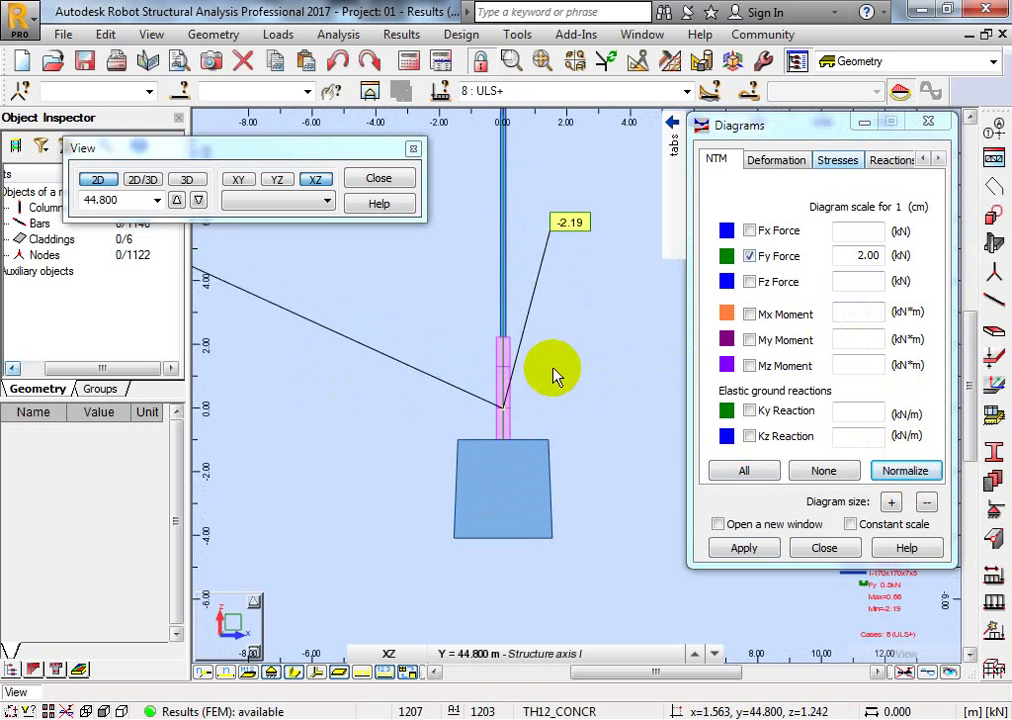
Switch the view to the YZ plane at X = 12.000 m on structure axis 3 and turn off the Fy Force diagram.
{"action": "scroll", "coordinate": [470, 366], "scroll_direction": "down", "scroll_amount": 3}
{"action": "left_click", "coordinate": [277, 179]}
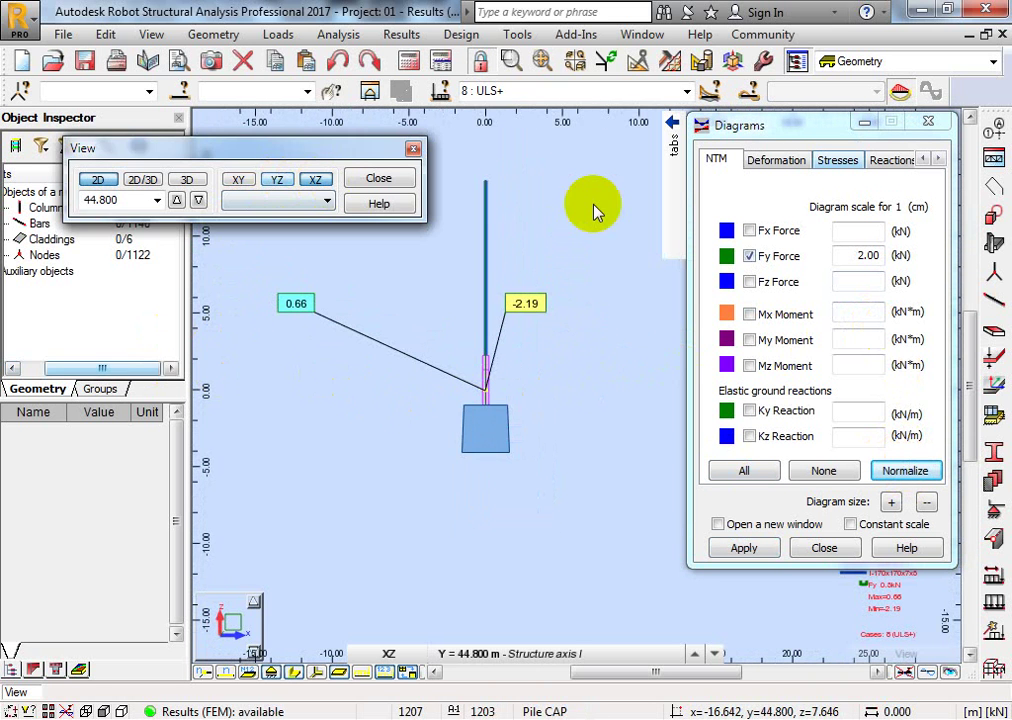
{"action": "left_click", "coordinate": [750, 256]}
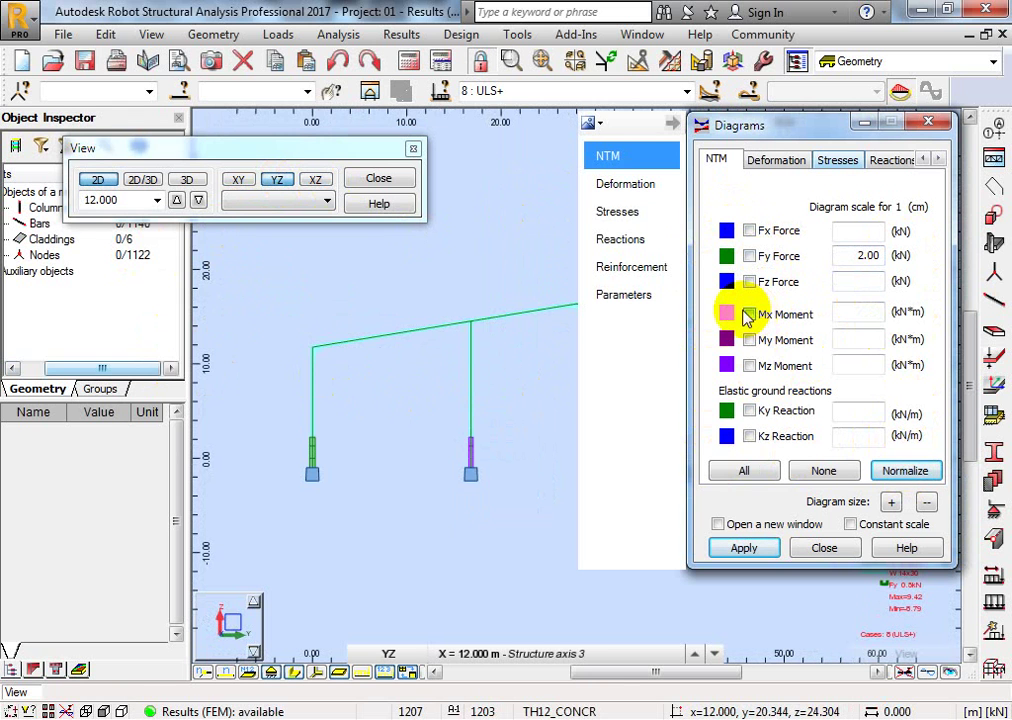
Display the My Moment and Fz Force diagrams together with normalized scales, and remove Fz Force to leave My Moment alone.
{"action": "left_click", "coordinate": [686, 91]}
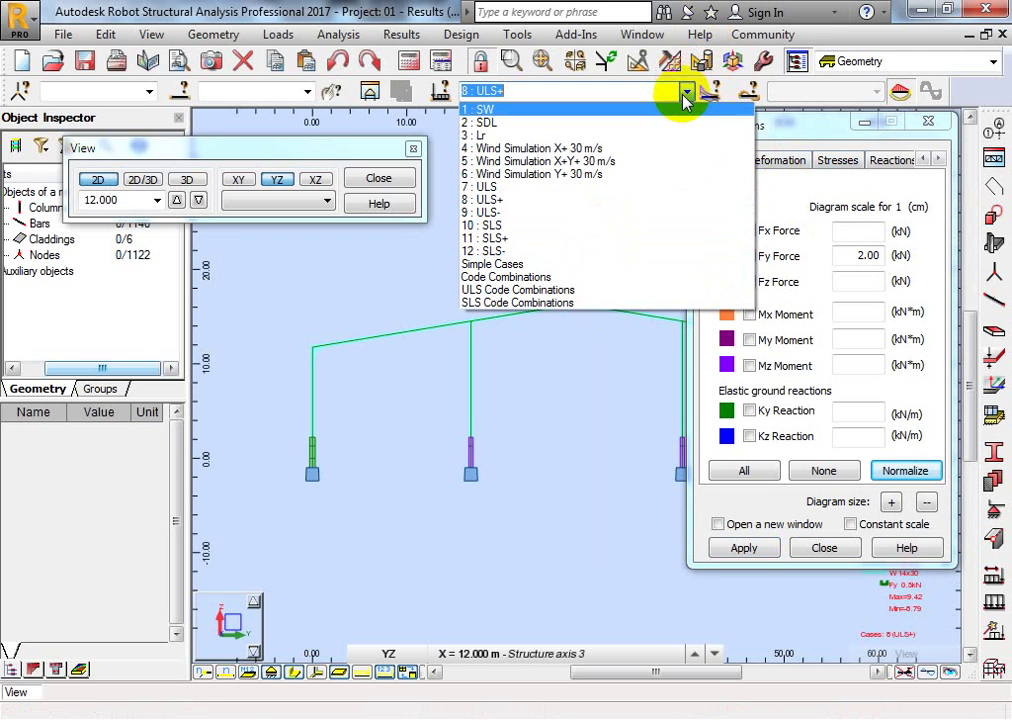
{"action": "left_click", "coordinate": [682, 91]}
{"action": "left_click", "coordinate": [797, 344]}
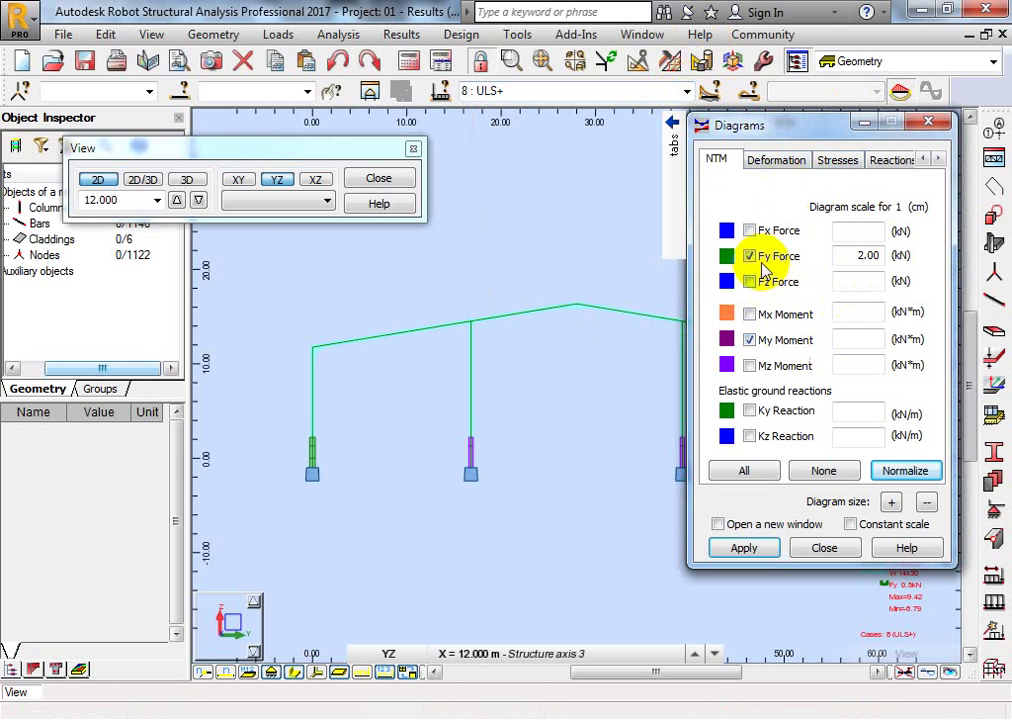
{"action": "left_click", "coordinate": [751, 257]}
{"action": "left_click", "coordinate": [786, 283]}
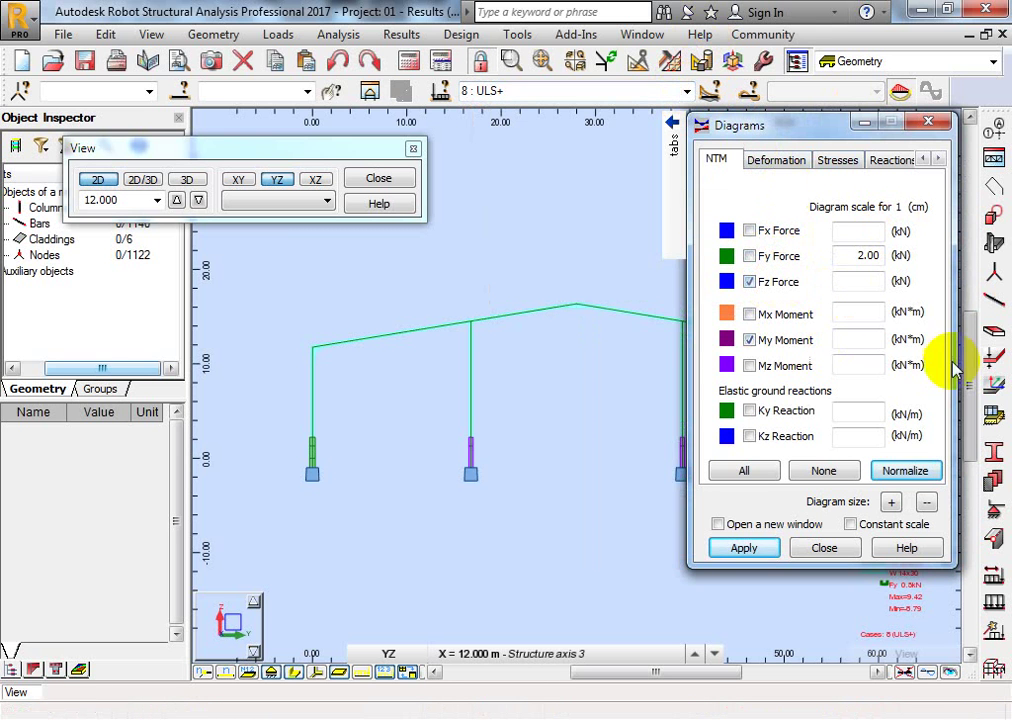
{"action": "left_click", "coordinate": [925, 474]}
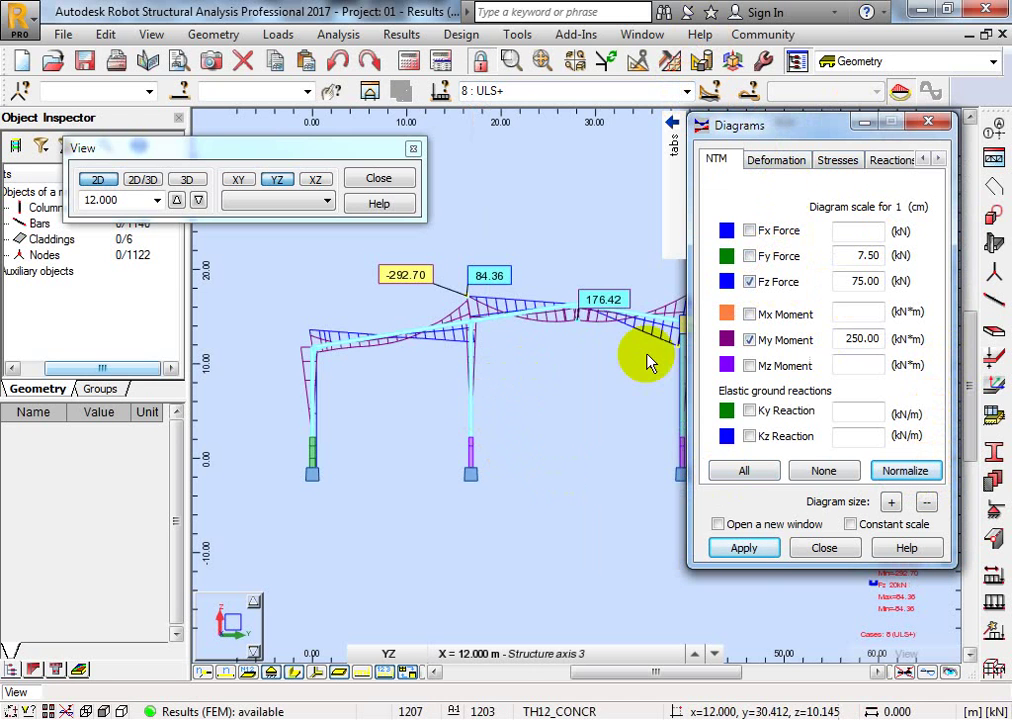
{"action": "left_click", "coordinate": [770, 283]}
{"action": "left_click", "coordinate": [744, 548]}
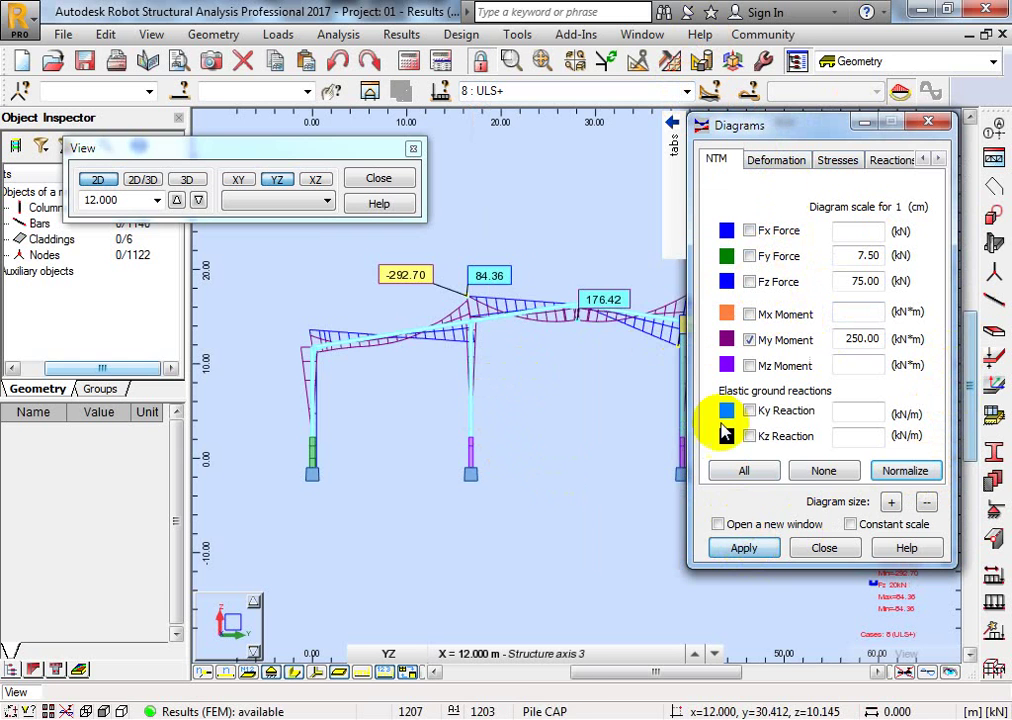
Display all three force diagrams and all three moment diagrams together on the frame, normalizing their scales.
{"action": "left_click", "coordinate": [748, 232]}
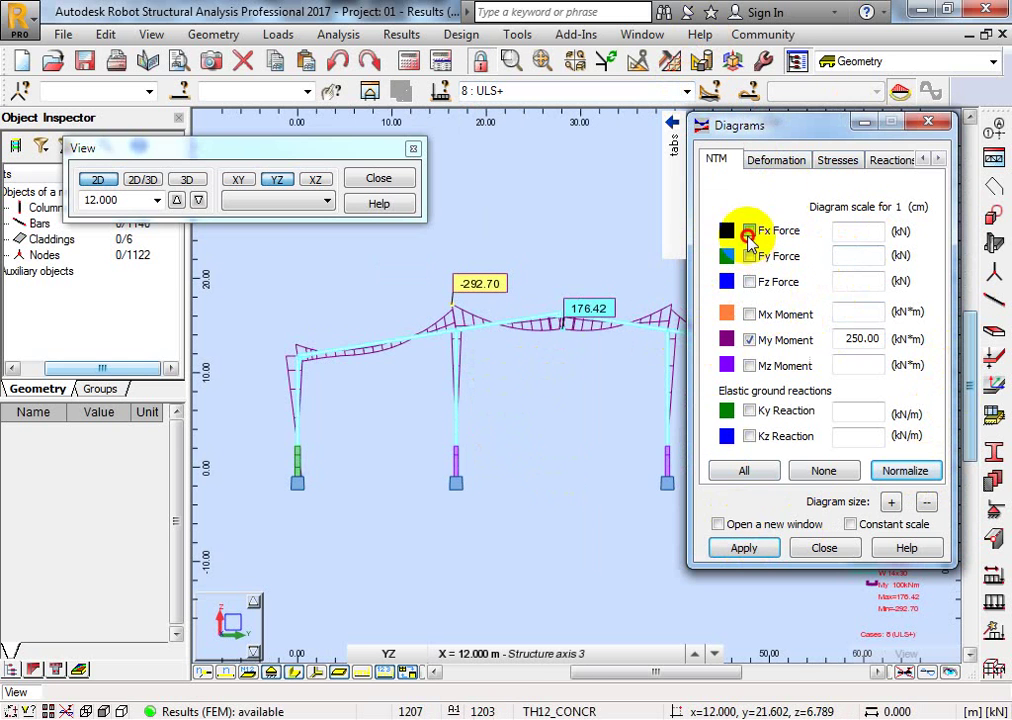
{"action": "left_click", "coordinate": [750, 256]}
{"action": "left_click", "coordinate": [750, 283]}
{"action": "left_click", "coordinate": [758, 232]}
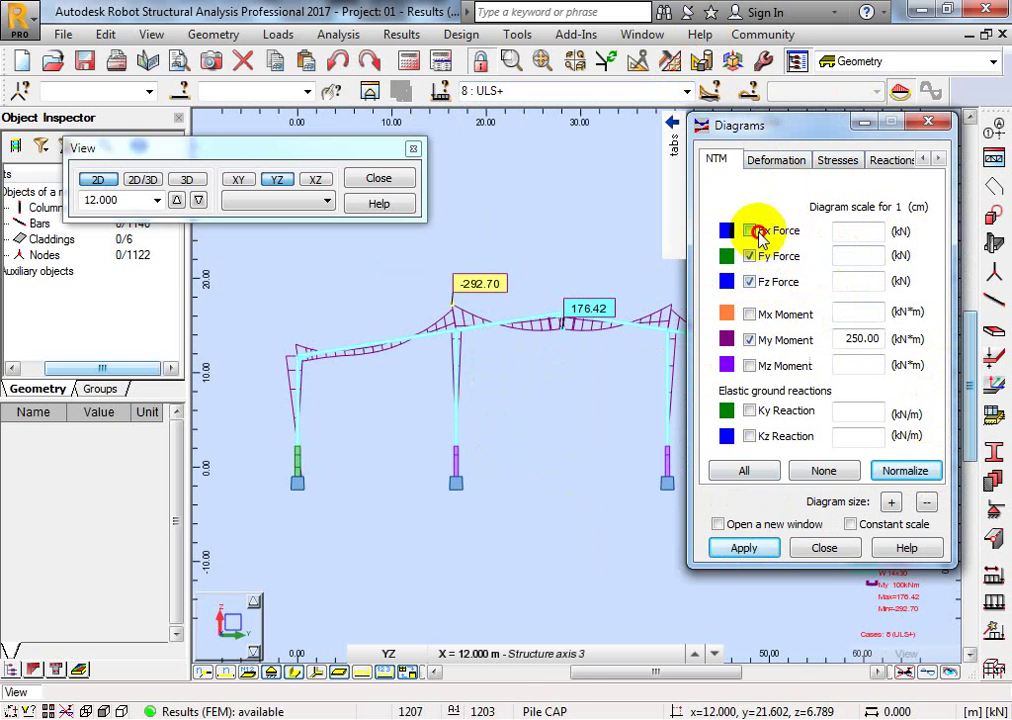
{"action": "left_click", "coordinate": [748, 314]}
{"action": "left_click", "coordinate": [748, 366]}
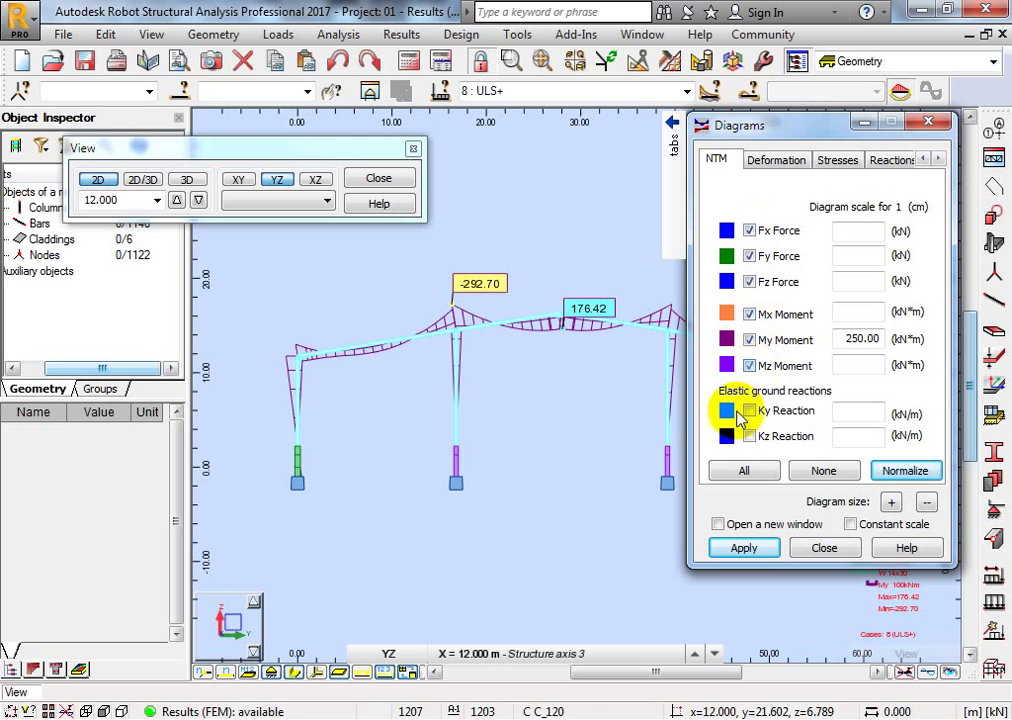
{"action": "left_click", "coordinate": [906, 471]}
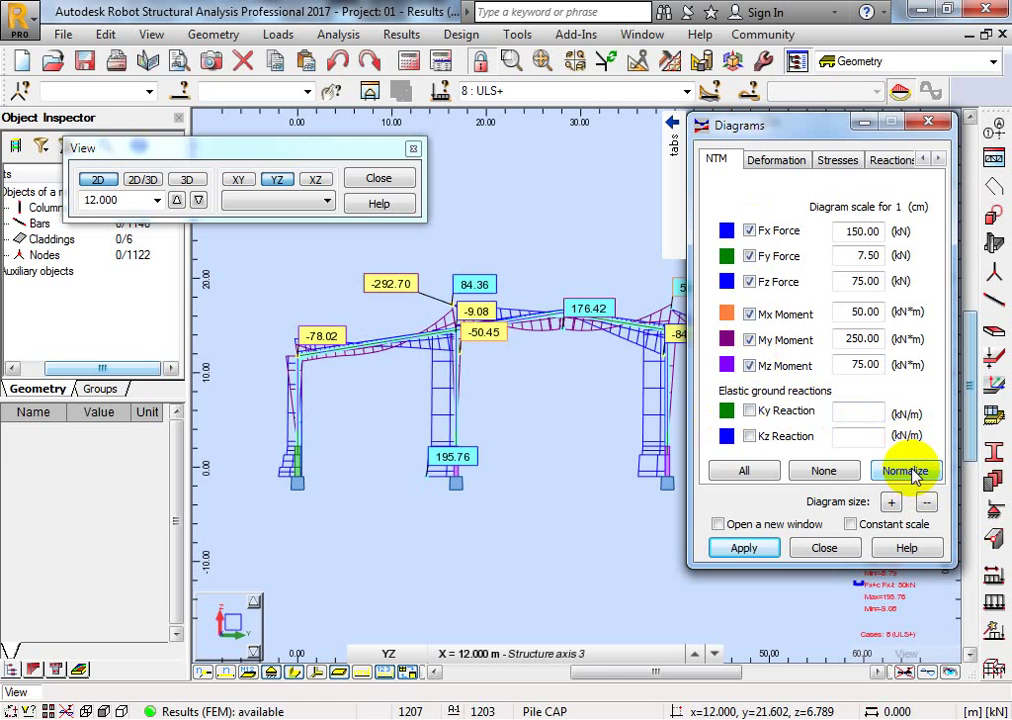
Hide the Fx, Fy and Fz Force and the Mx and Mz Moment diagrams, leaving only My Moment with a normalized scale.
{"action": "left_click", "coordinate": [749, 314]}
{"action": "left_click", "coordinate": [749, 366]}
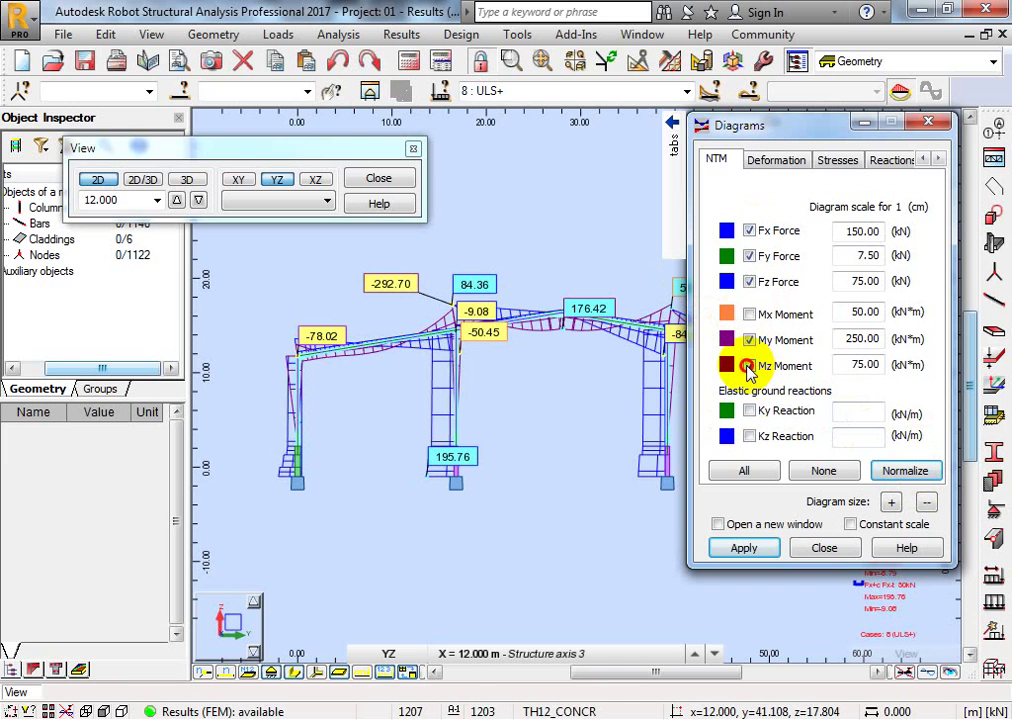
{"action": "left_click", "coordinate": [749, 256]}
{"action": "left_click", "coordinate": [749, 231]}
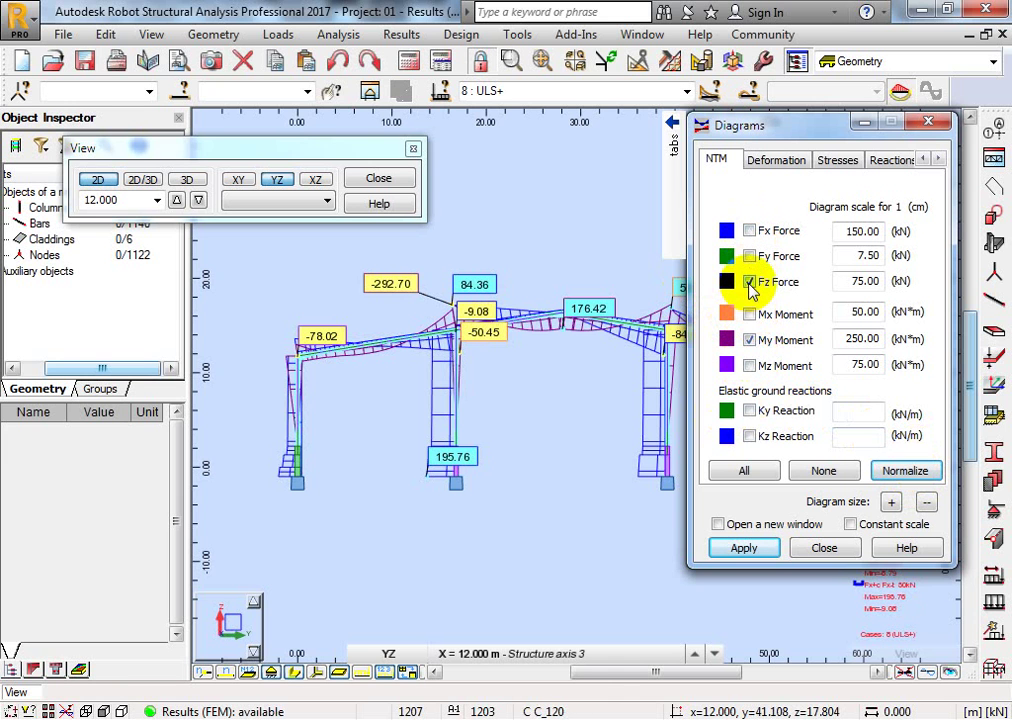
{"action": "left_click", "coordinate": [749, 282]}
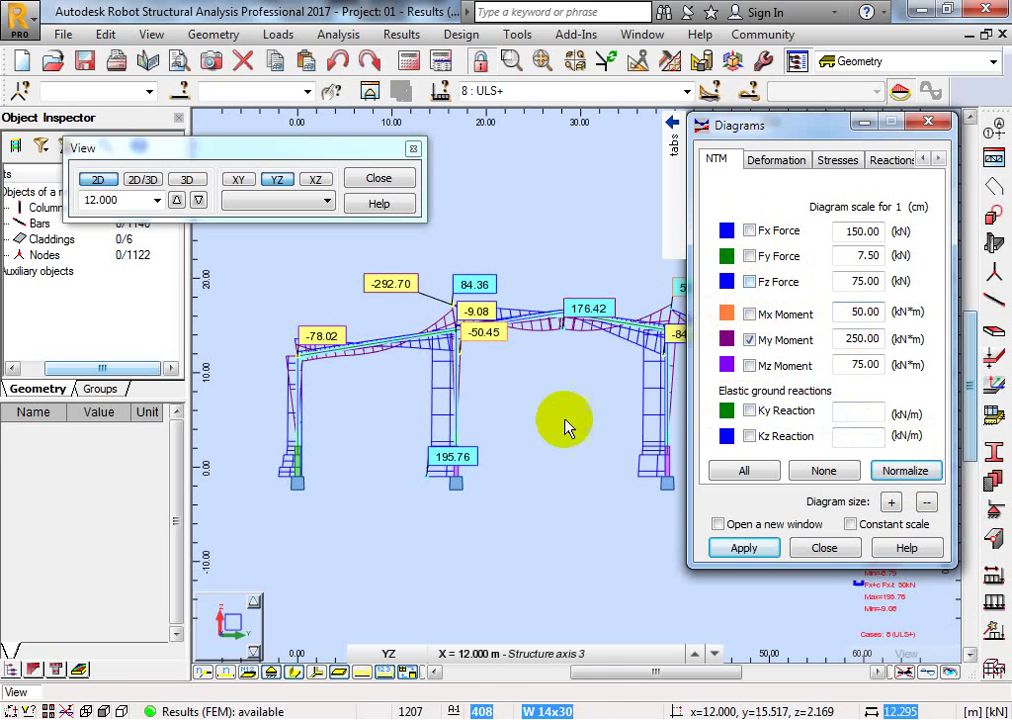
{"action": "left_click", "coordinate": [912, 473]}
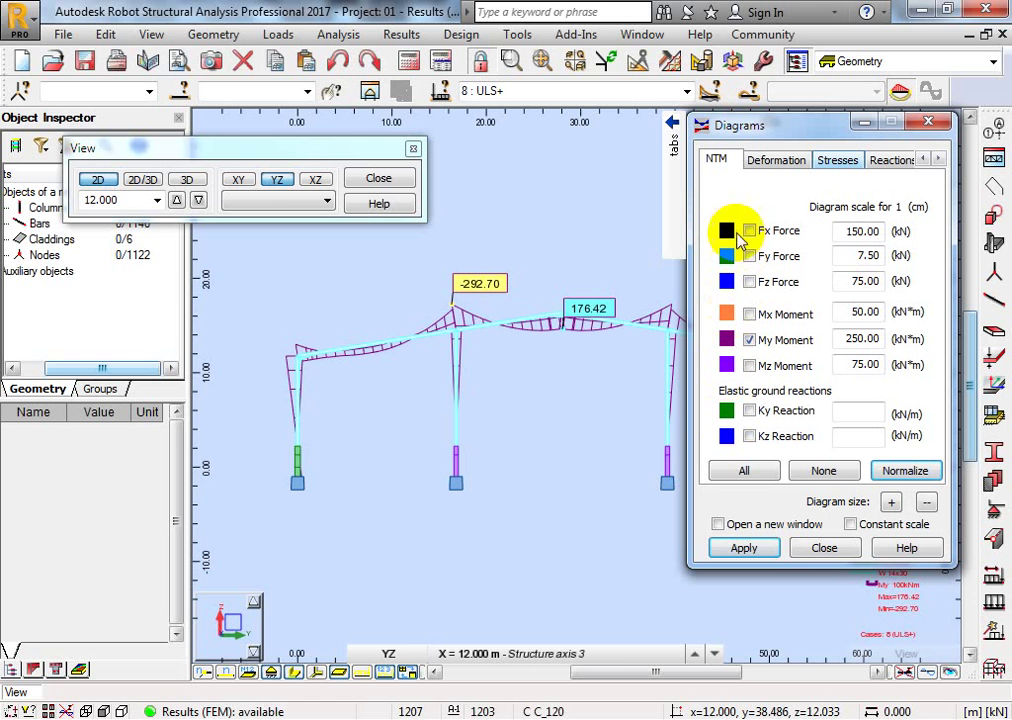
Change the My Moment diagram's color to red.
{"action": "left_click", "coordinate": [726, 340]}
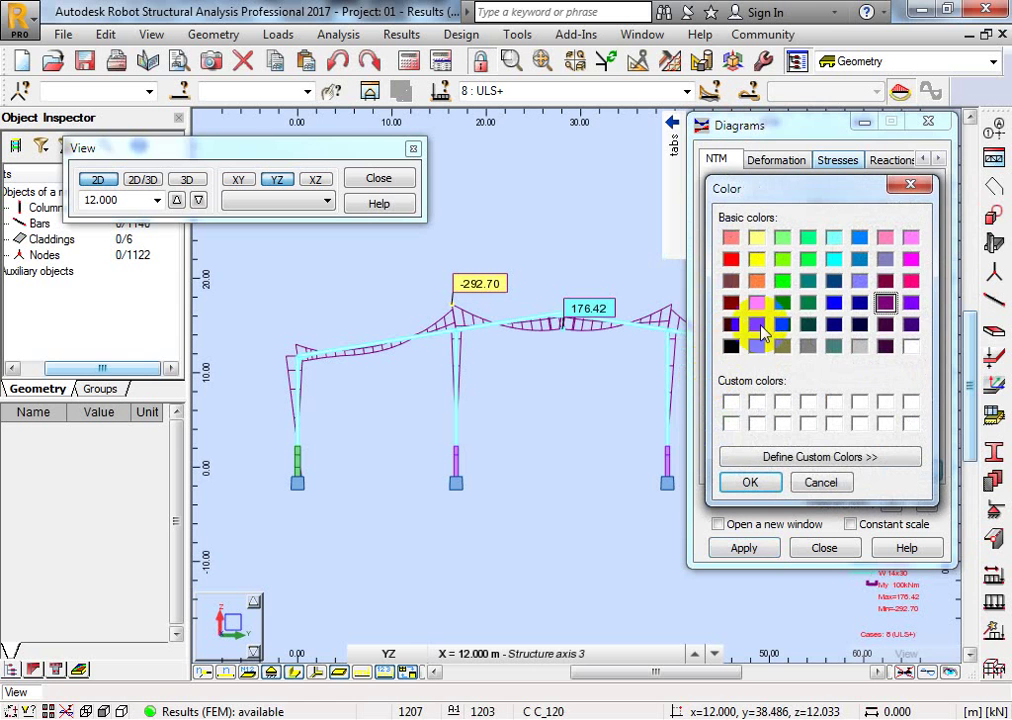
{"action": "left_click", "coordinate": [731, 259]}
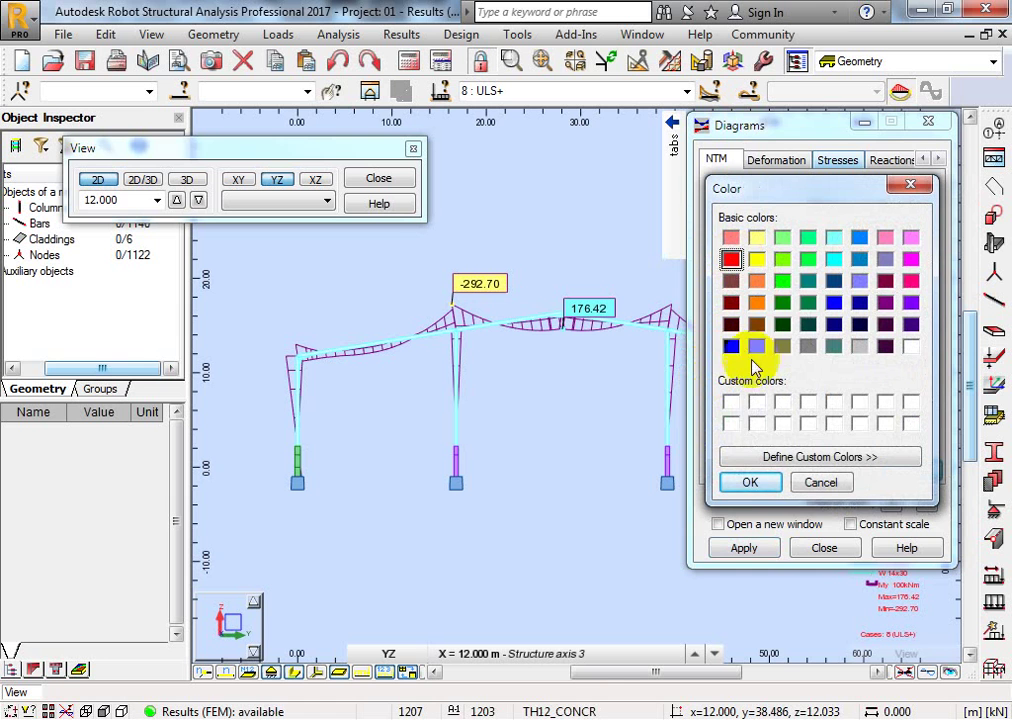
{"action": "left_click", "coordinate": [750, 482]}
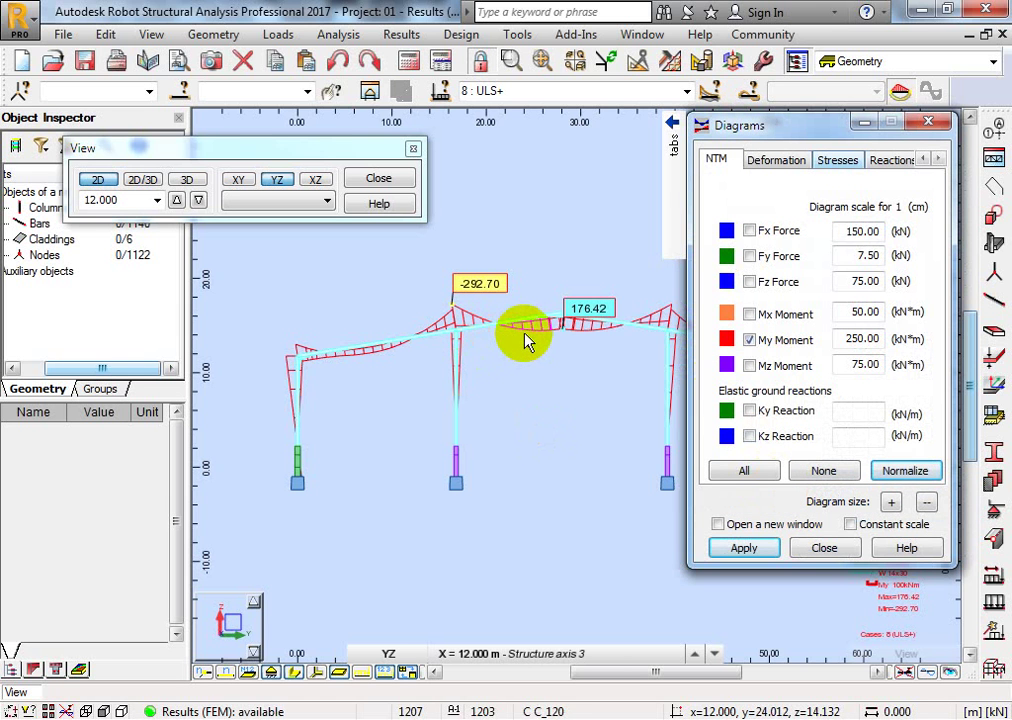